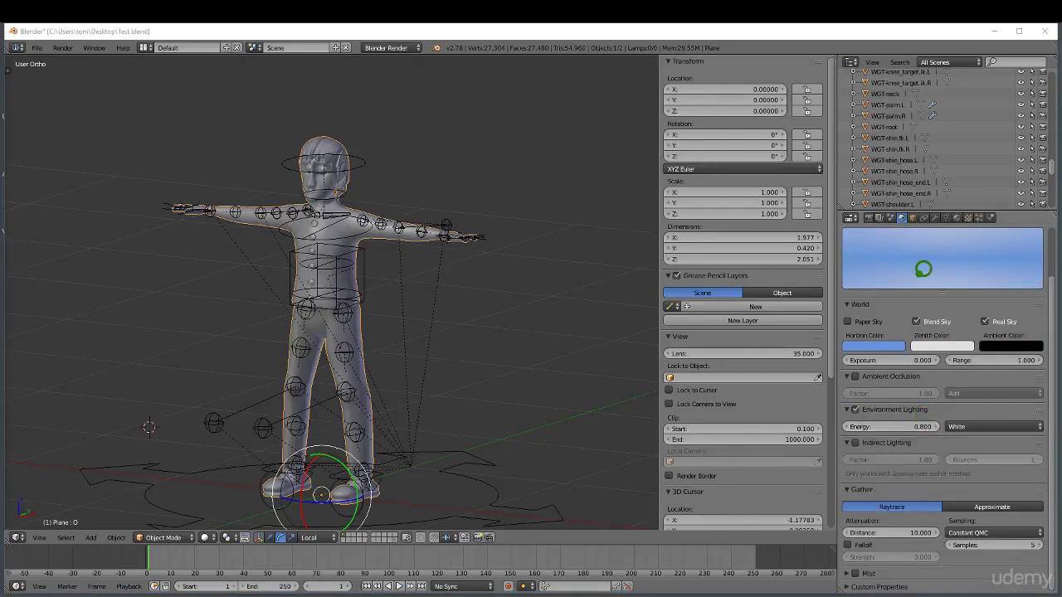
Add a Sun lamp to the scene just above the character's head.
drag(1054, 161, 1057, 66)
scroll(509, 247, down, 4)
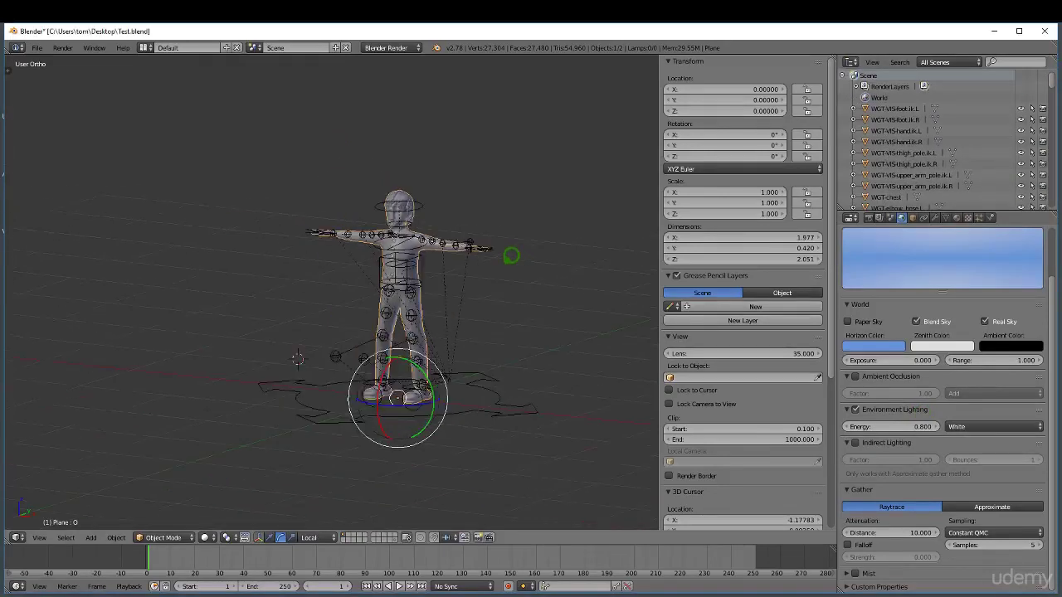
click(404, 148)
key(shift+a)
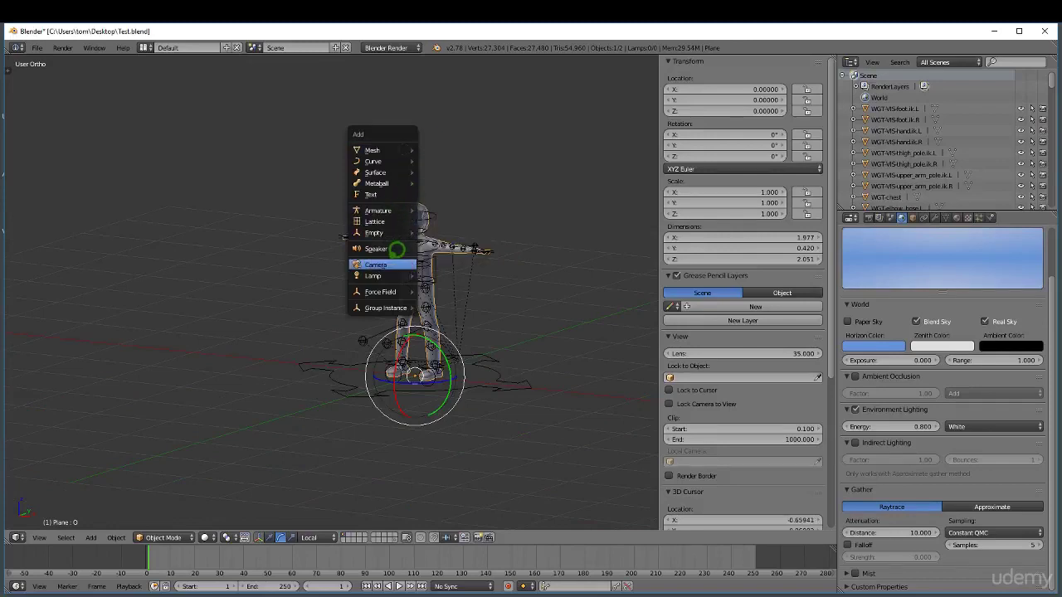
mouse_move(398, 274)
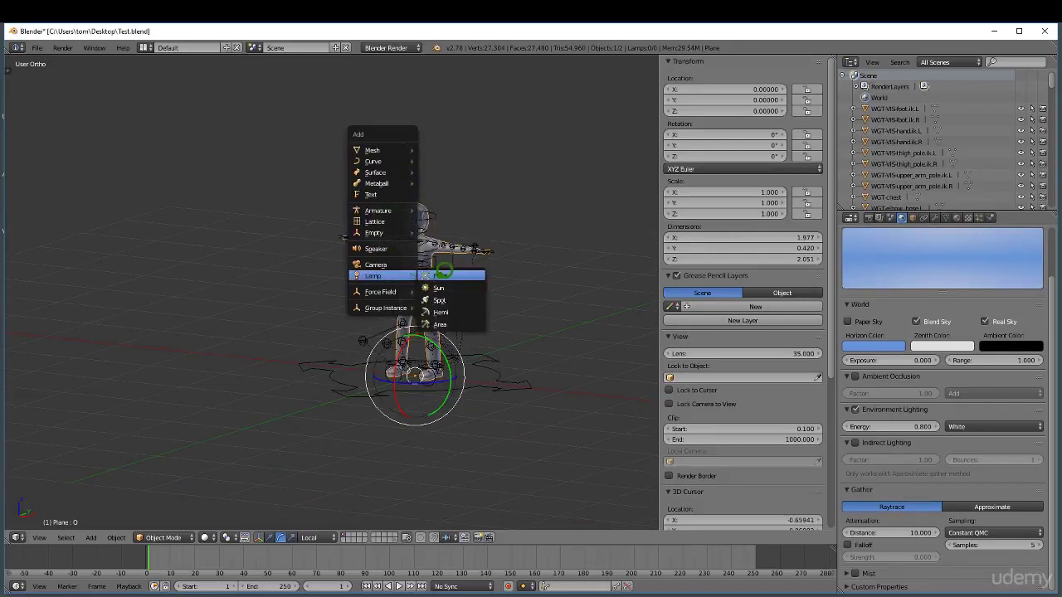
click(440, 287)
Move the sun lamp high above the character, to a Z location of about 7.36.
scroll(407, 290, down, 6)
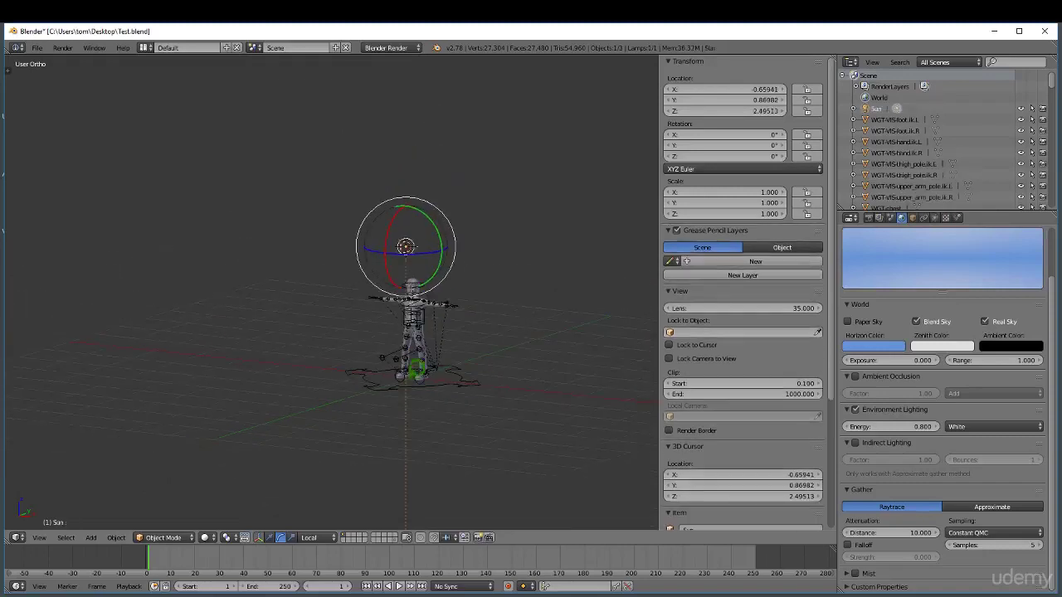
key(g)
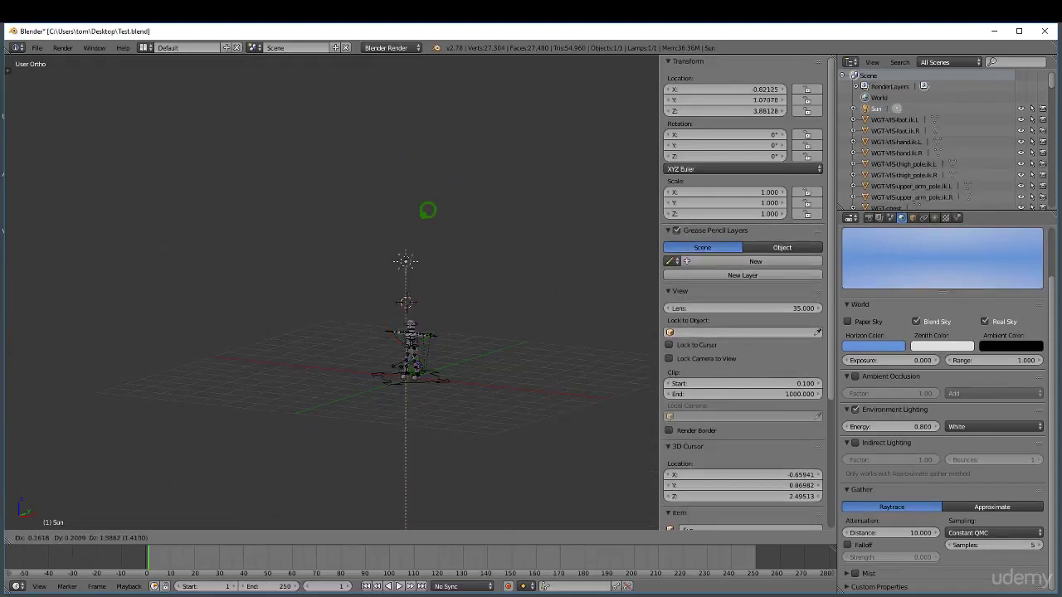
click(435, 110)
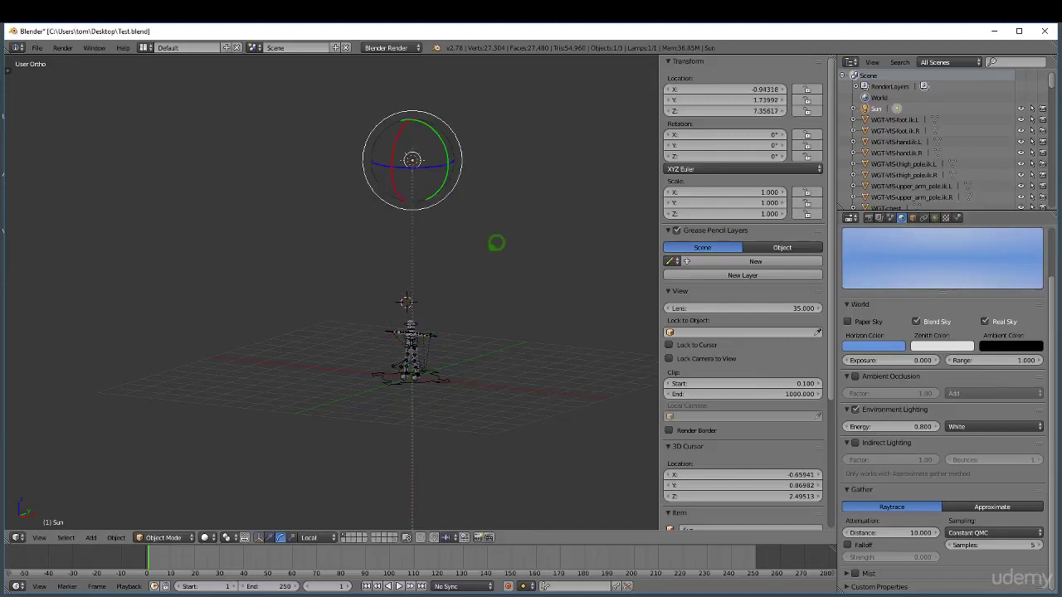
Set the sun lamp's energy to 0.08.
click(936, 216)
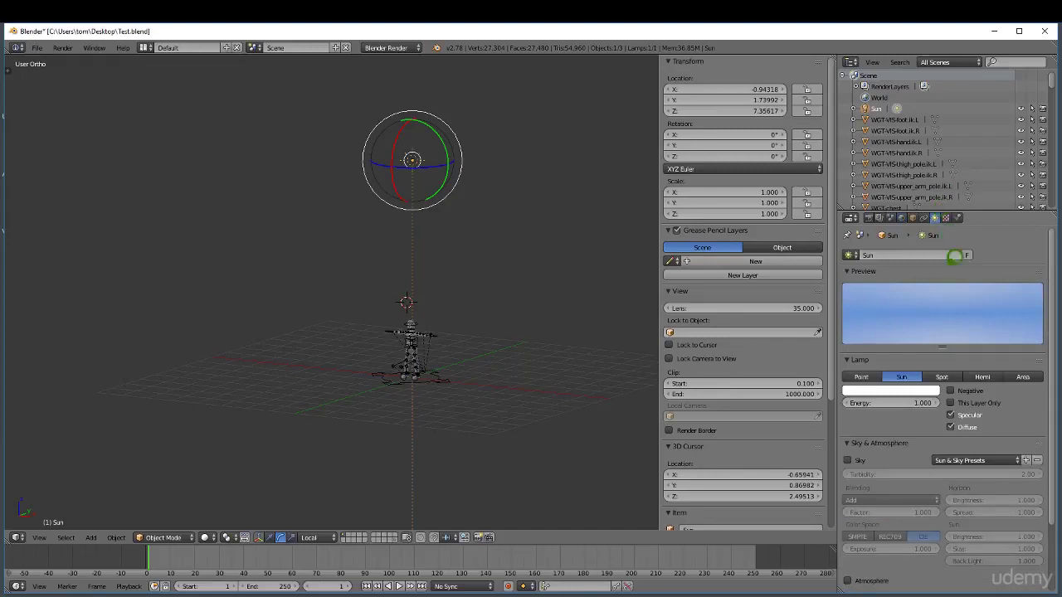
click(906, 402)
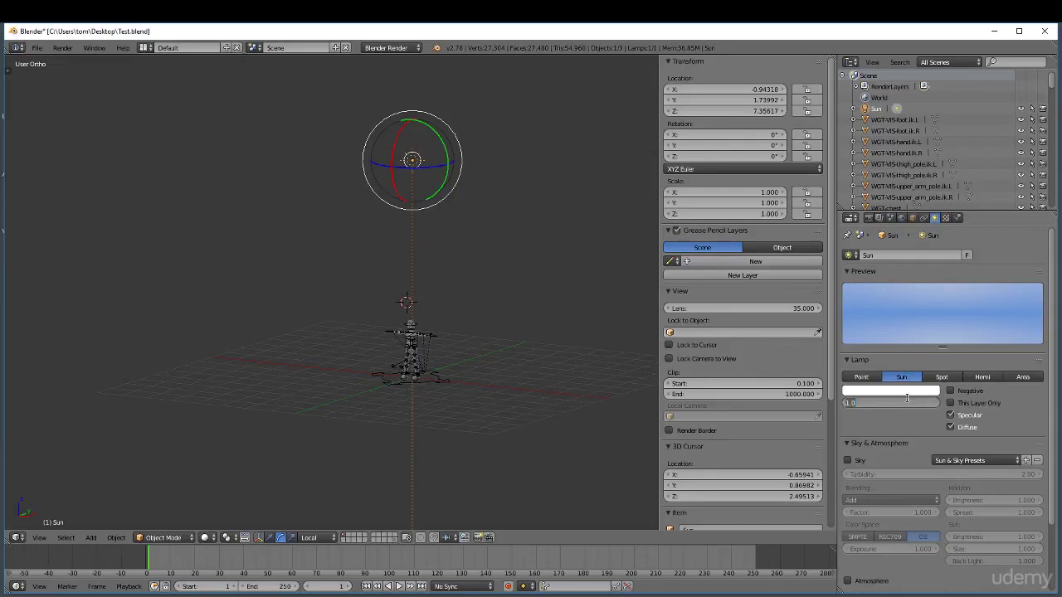
key(BackSpace)
text(0)
click(914, 387)
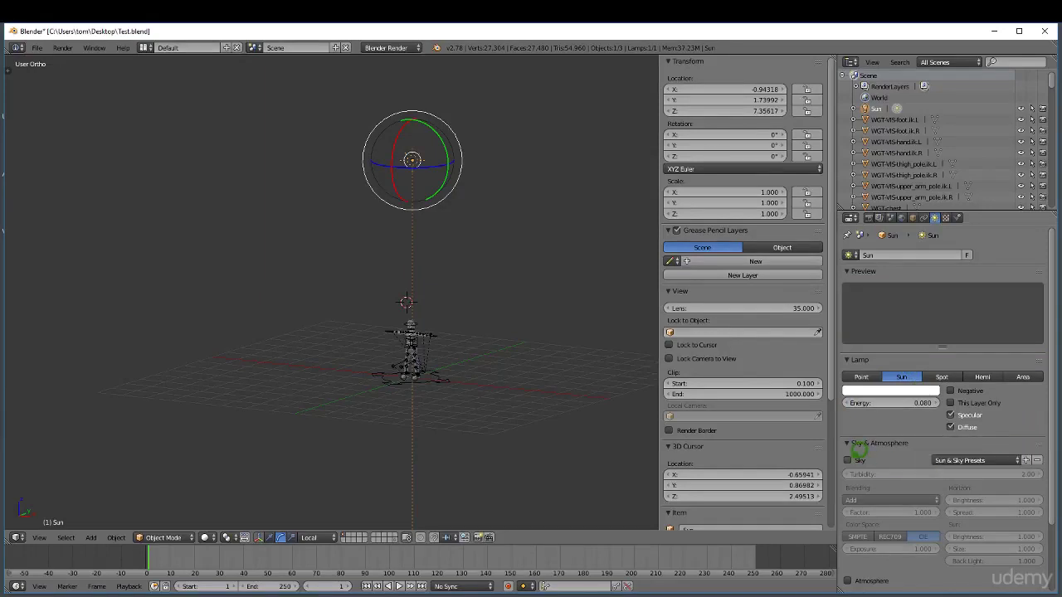
Enable the sun lamp's Sky effect with a blending factor of 0.2 and the SMPTE color space.
click(853, 458)
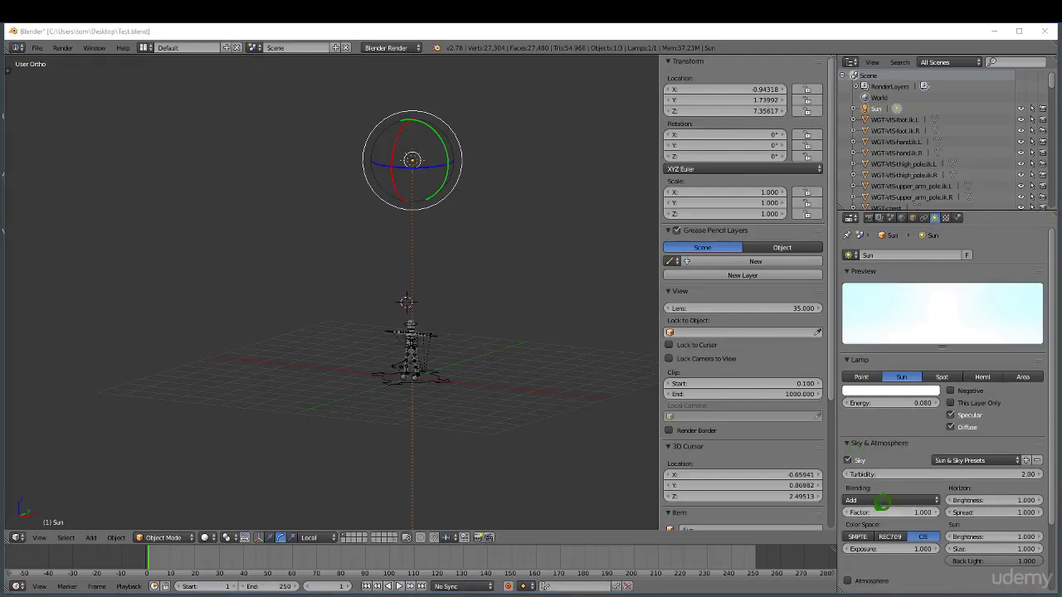
click(873, 513)
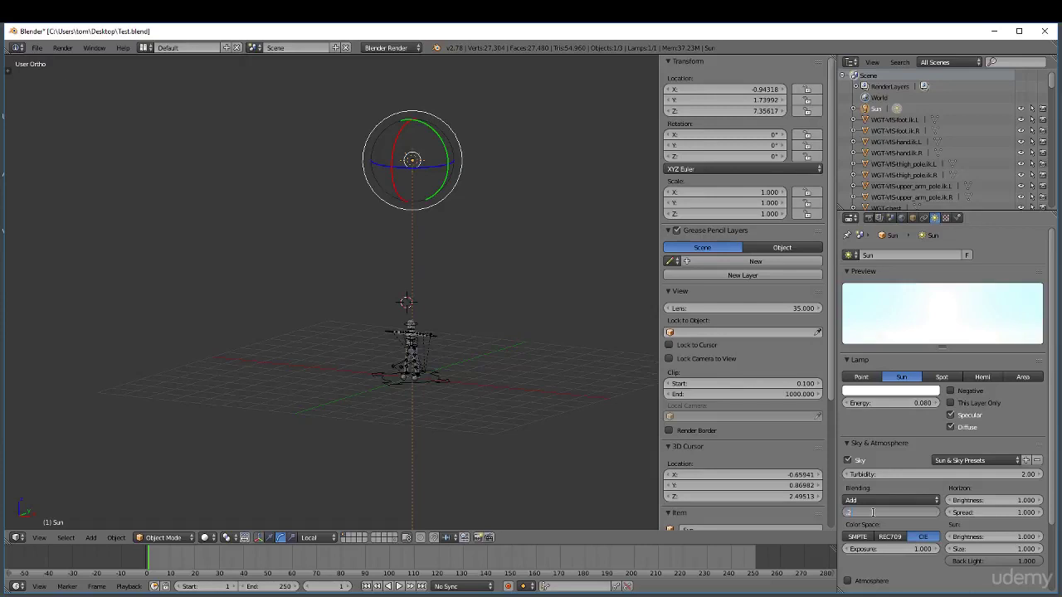
text(.2)
click(881, 504)
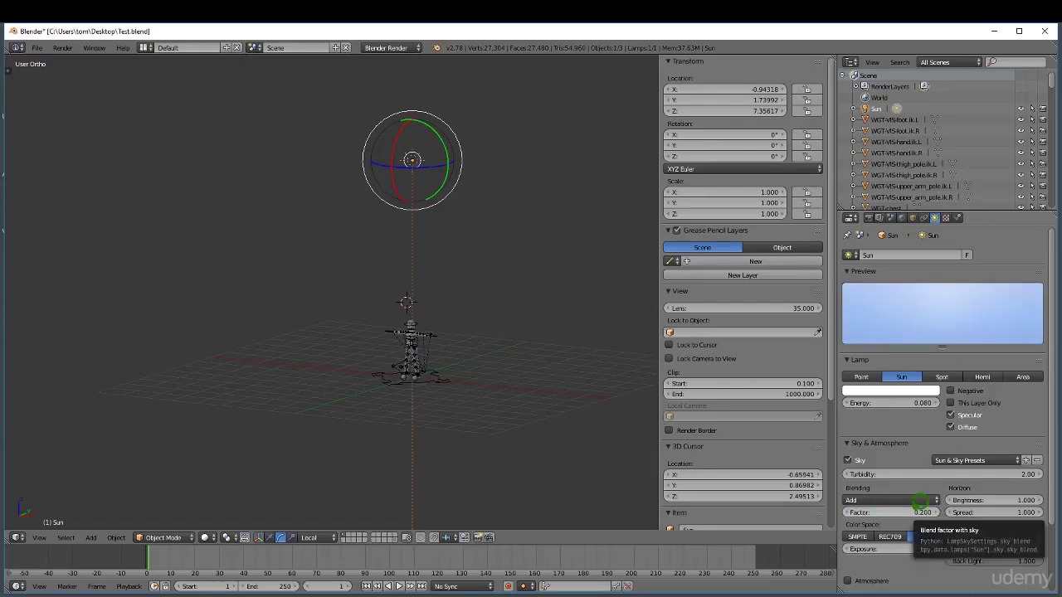
click(861, 535)
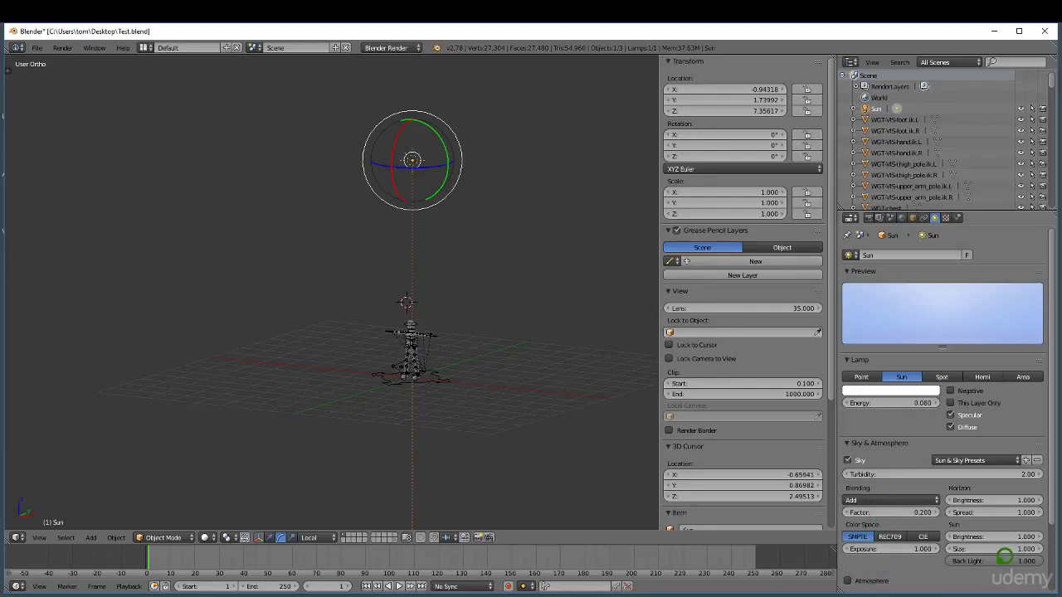
Set the sky's sun parameters to back light -1, size 4 and brightness 2.
click(991, 562)
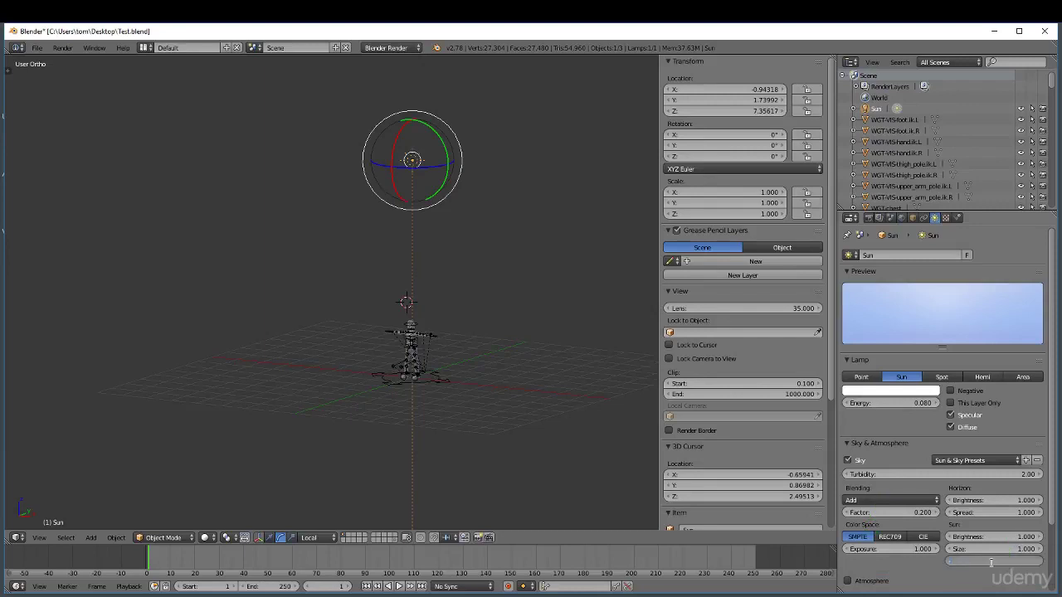
click(1002, 553)
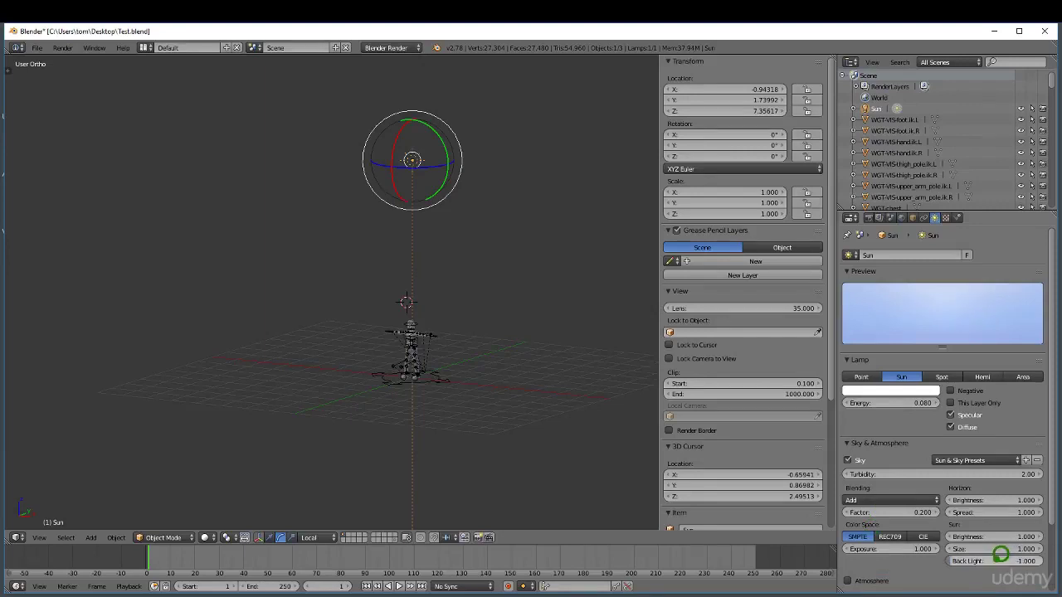
click(996, 549)
key(BackSpace)
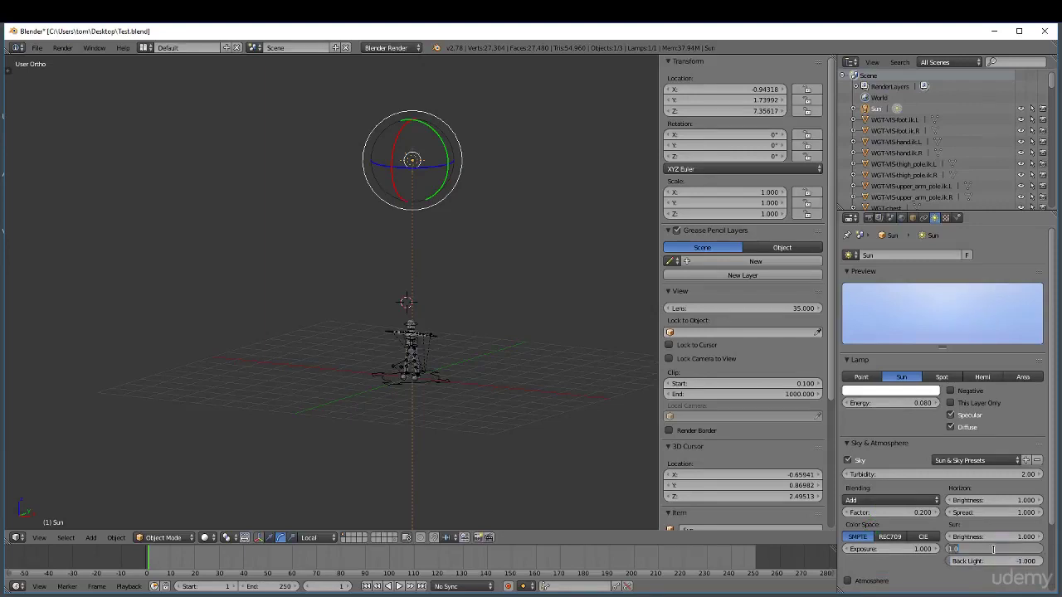
text(4)
key(Return)
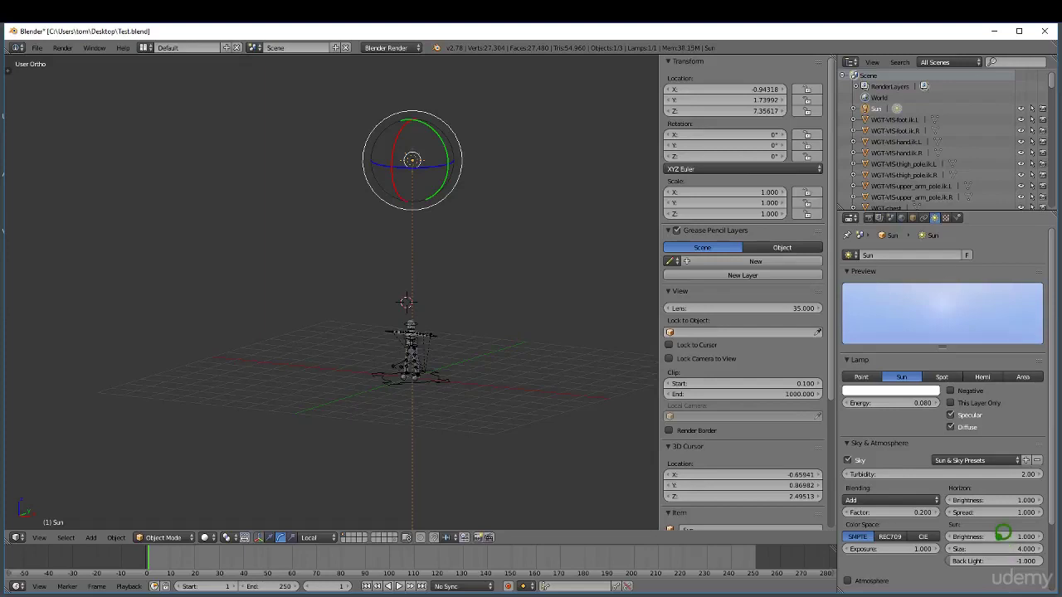
click(992, 537)
text(2)
click(1003, 529)
Set the sky's horizon spread to 4 and horizon brightness to 0.05.
click(1005, 512)
text(4)
key(Return)
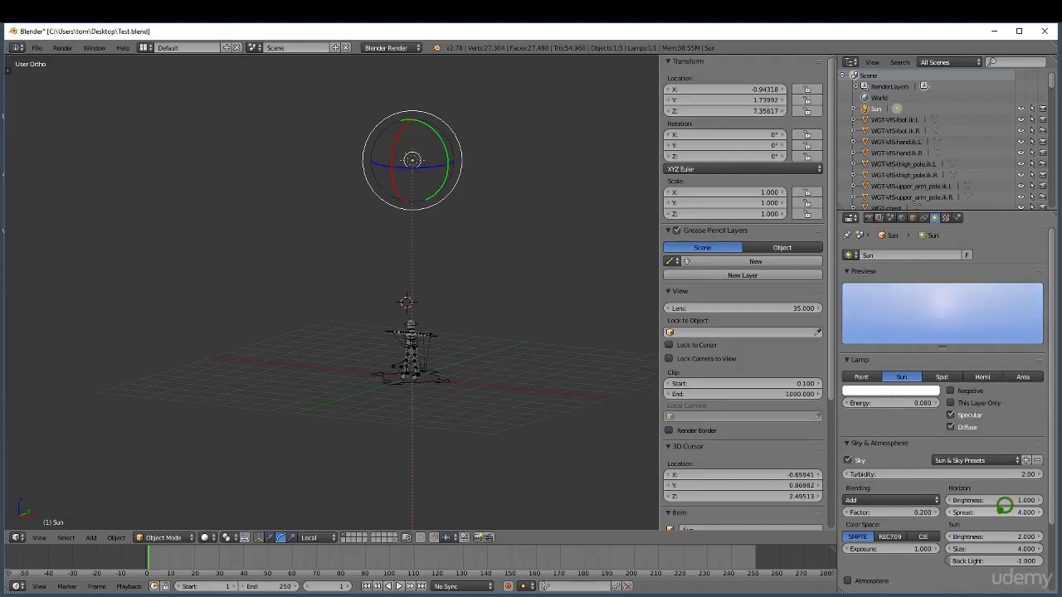
click(995, 501)
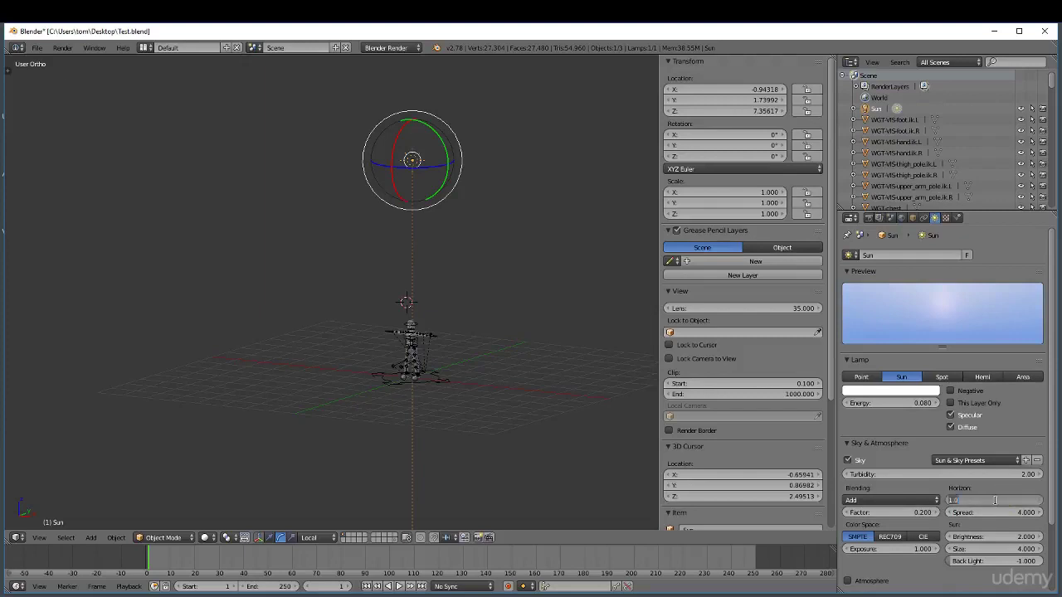
key(BackSpace)
text(0.05)
key(Return)
Turn on Ray Shadow for the sun lamp.
scroll(1004, 492, down, 3)
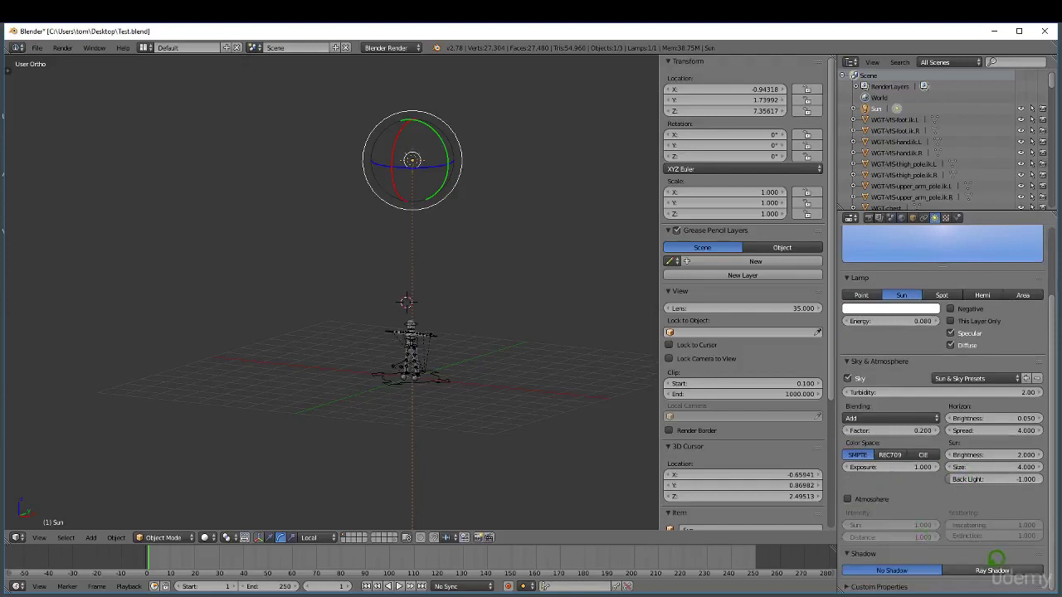
click(993, 558)
scroll(1008, 539, down, 3)
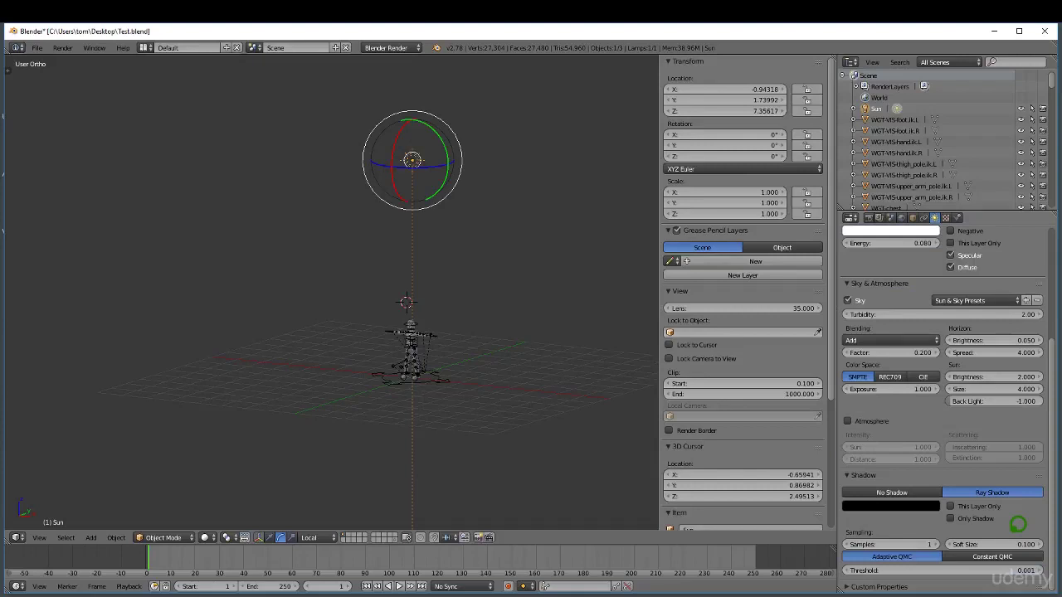
scroll(1017, 518, up, 6)
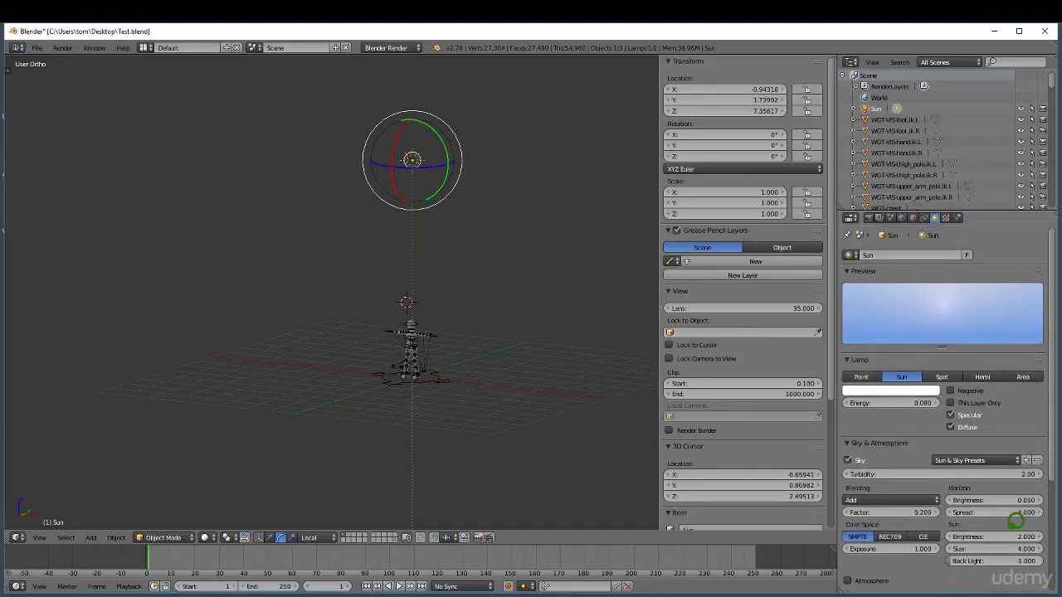
Select the character mesh and create a new material for it.
scroll(415, 301, up, 6)
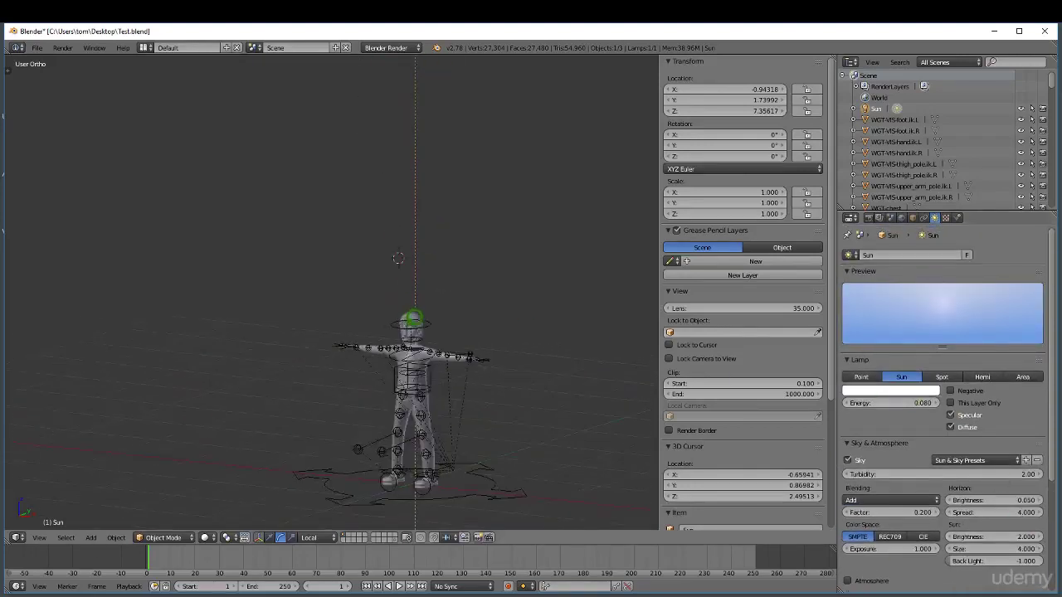
scroll(415, 301, up, 2)
right_click(418, 308)
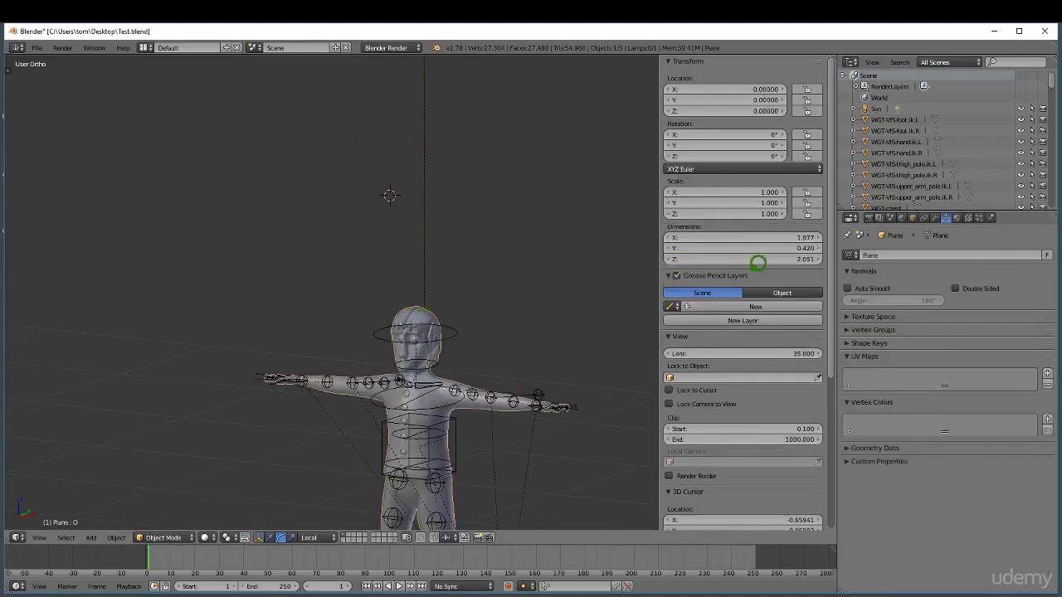
click(958, 218)
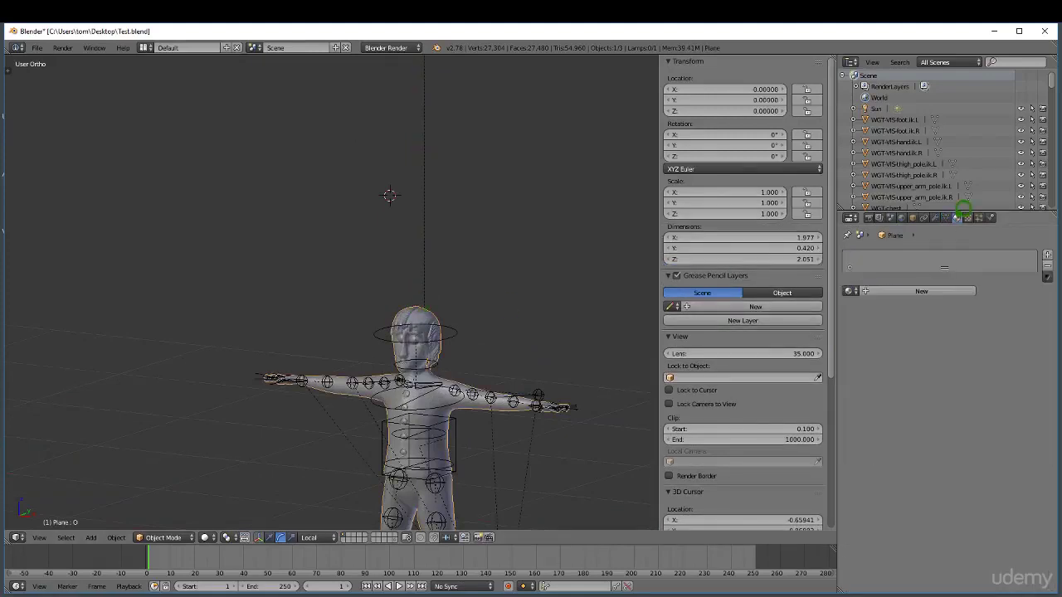
click(922, 292)
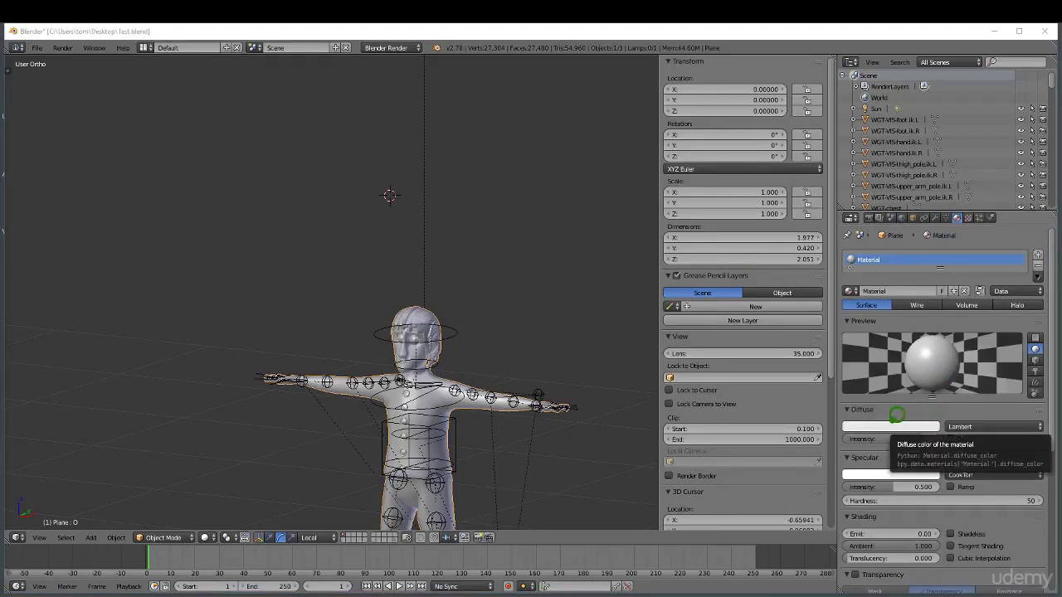
Set the material's diffuse shader model to Toon and its diffuse color to a pale yellow.
click(972, 425)
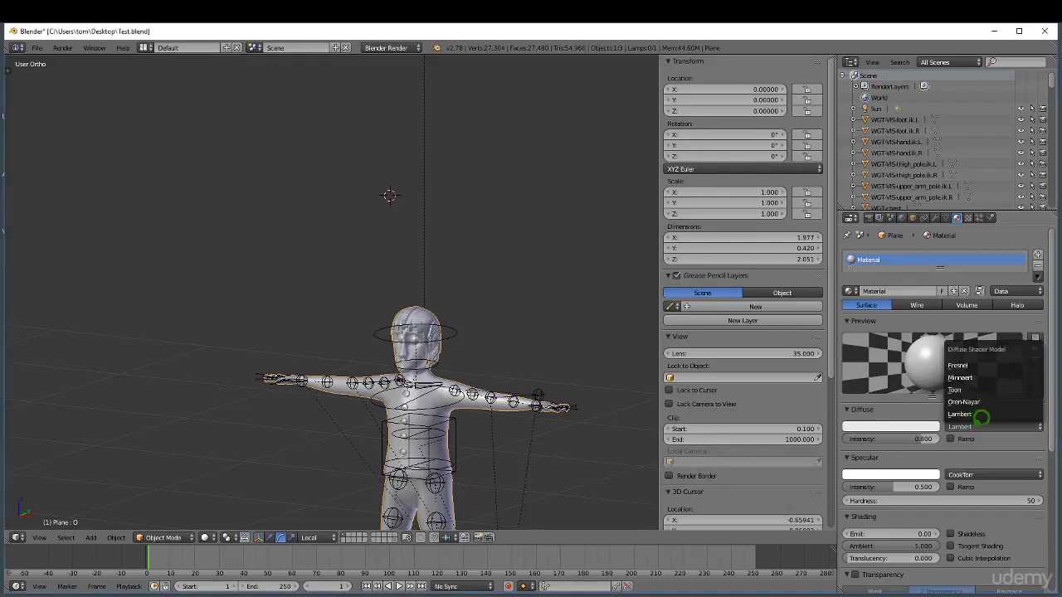
click(974, 387)
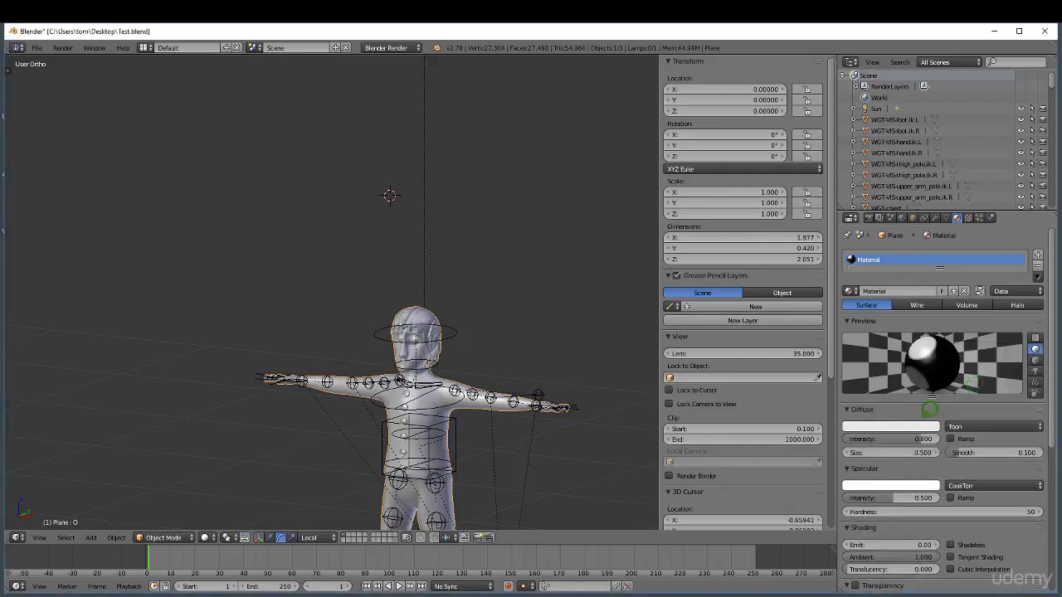
click(917, 425)
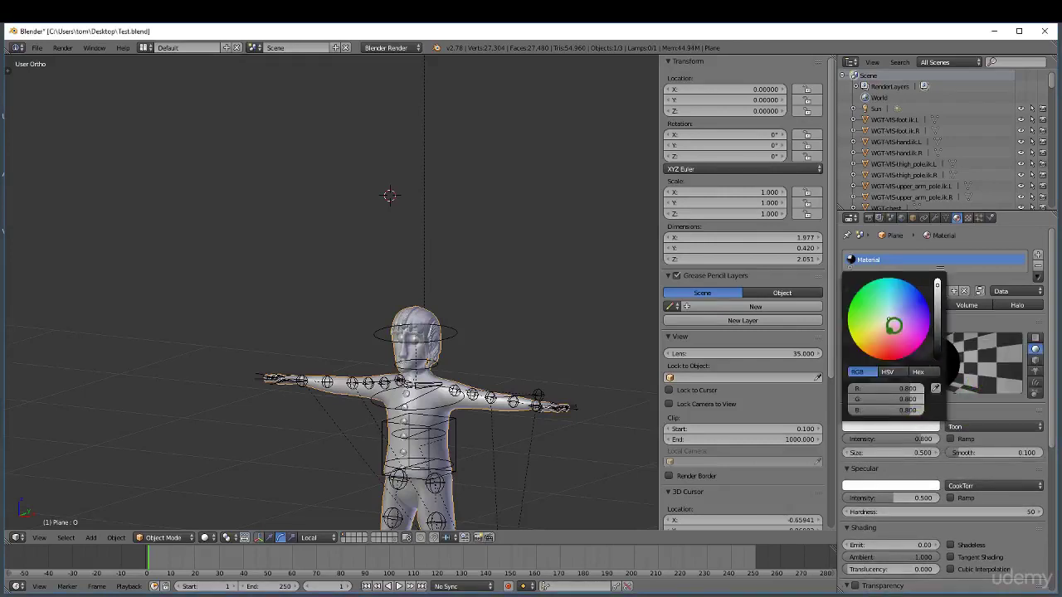
drag(888, 317, 881, 326)
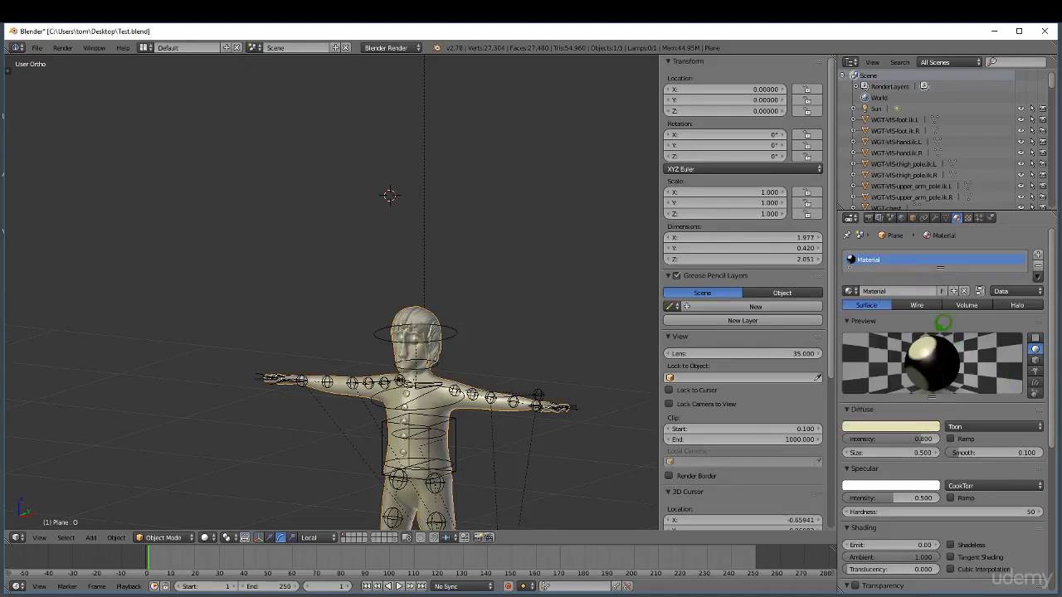
Rename the character's material as Toon.
click(901, 290)
key(BackSpace)
click(911, 282)
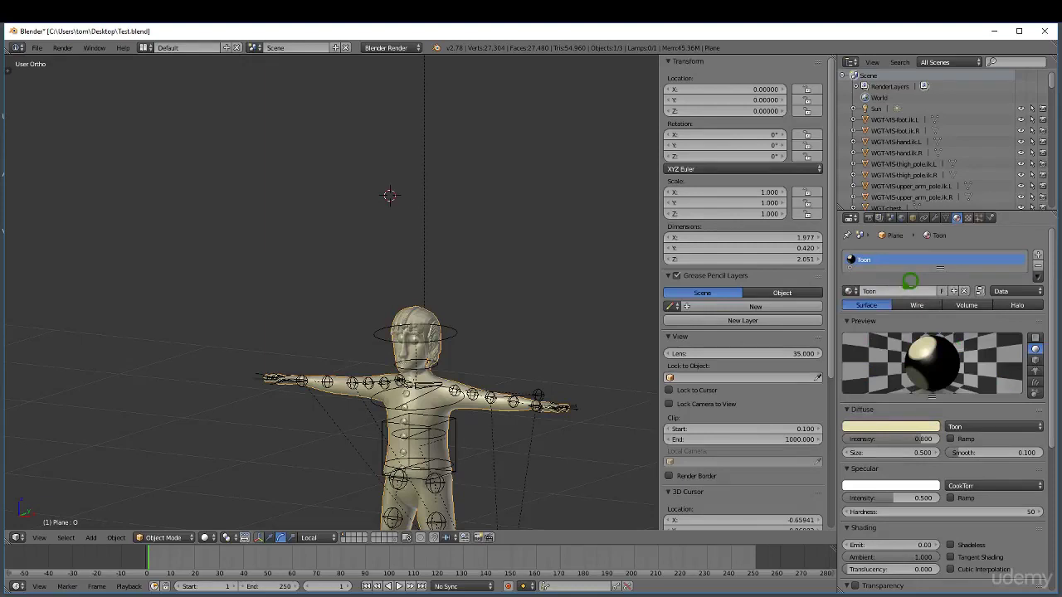
Set the Toon material's diffuse intensity to 1.0 and its diffuse size to 1.28.
click(966, 378)
drag(904, 438, 925, 432)
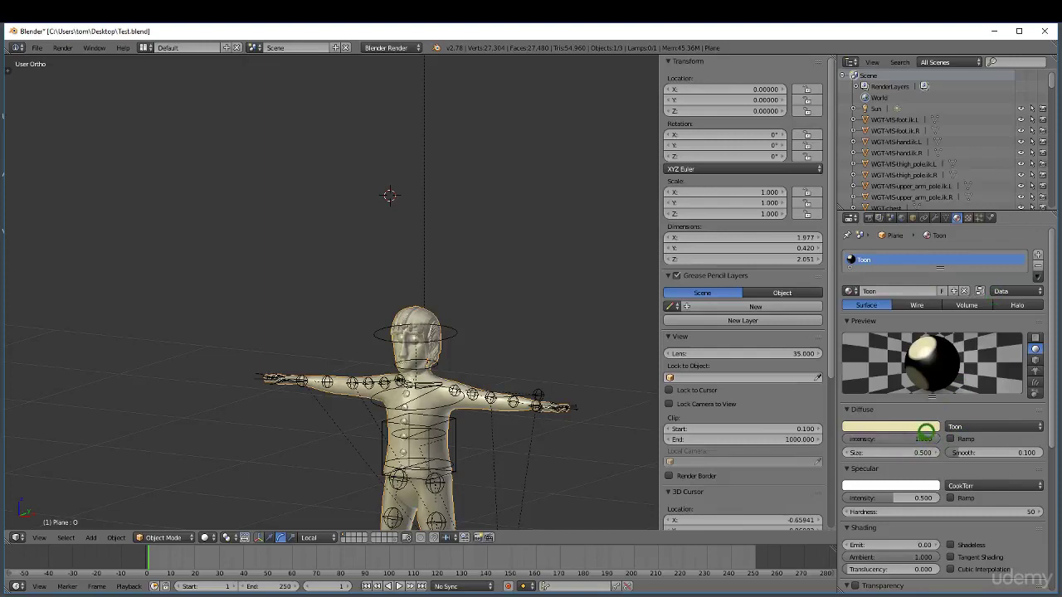
scroll(926, 432, down, 1)
click(897, 431)
text(1)
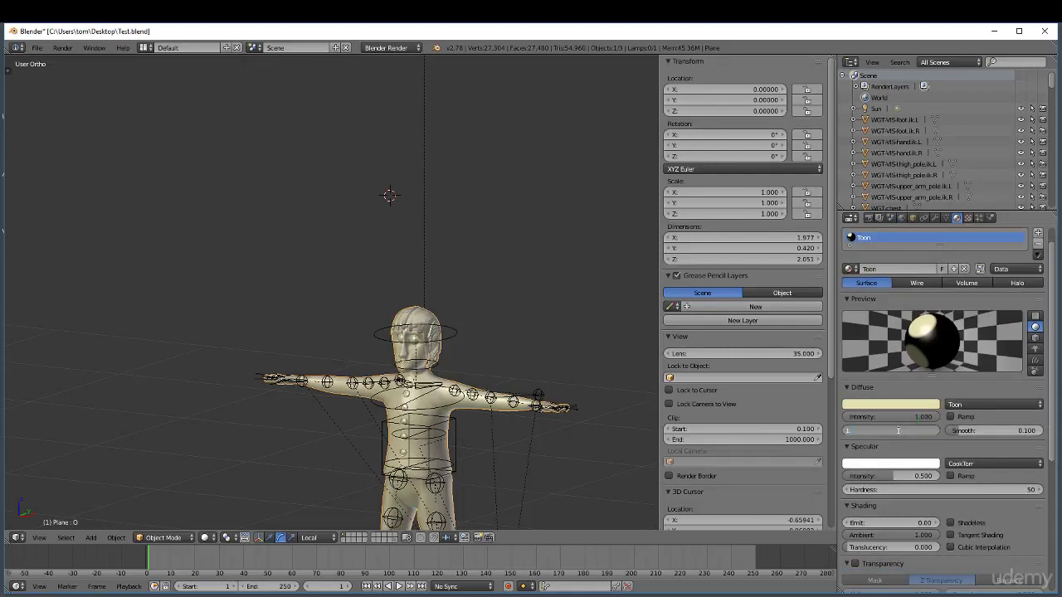
text(.28)
key(Return)
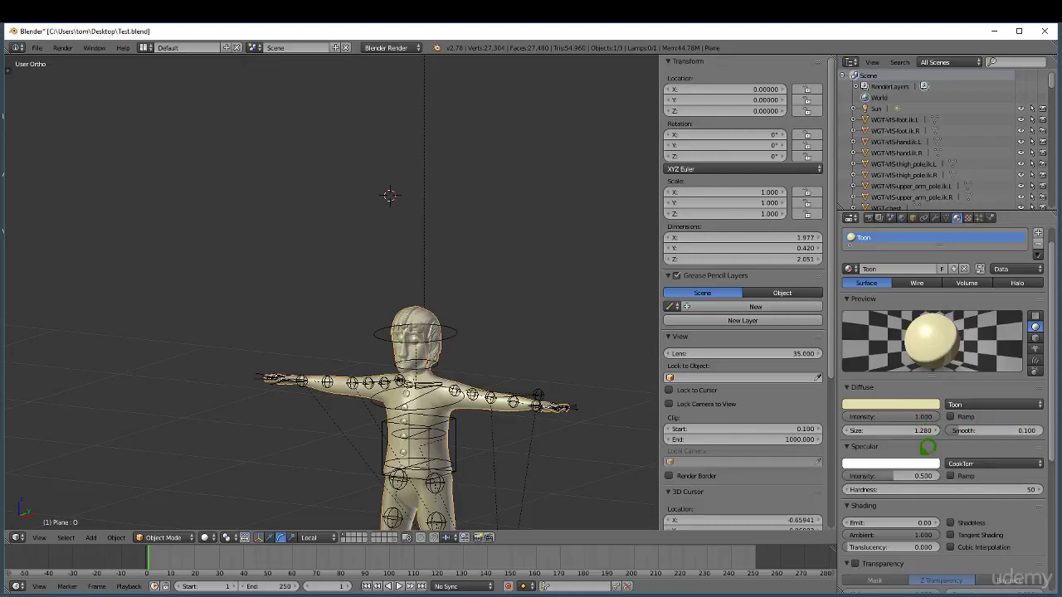
Set the Toon material's specular intensity to 1.0 and its specular shader model to Toon.
drag(887, 470, 903, 467)
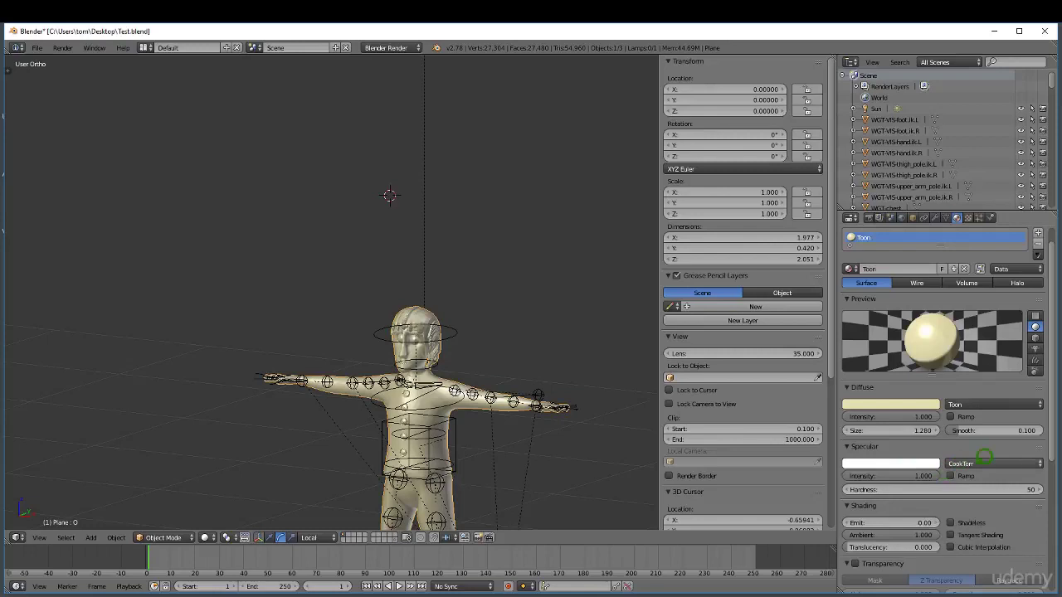
click(995, 454)
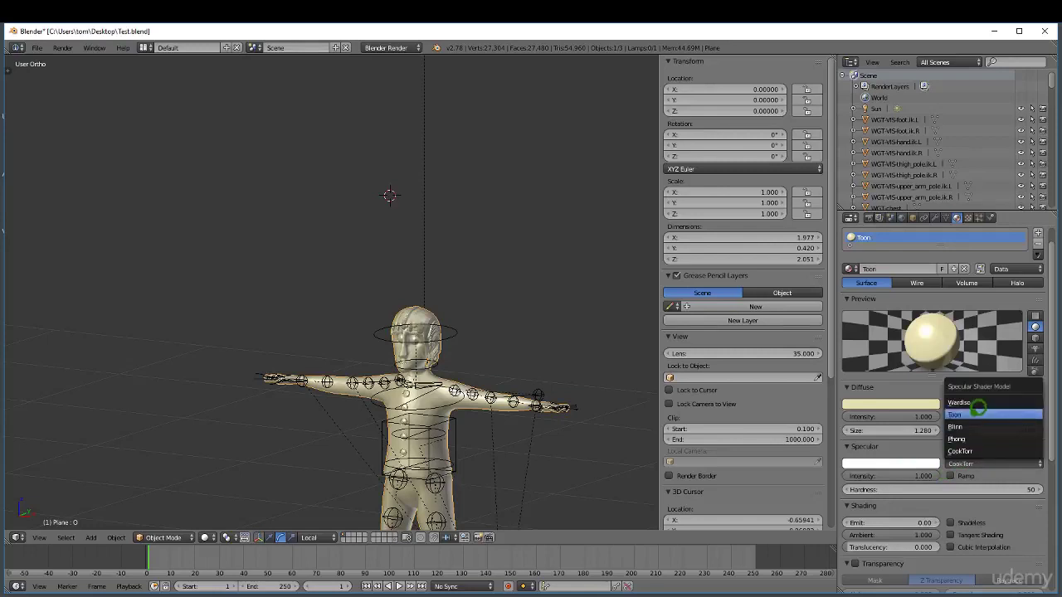
click(991, 407)
Enable full oversampling and the receiving of transparent shadows for the Toon material.
scroll(994, 465, down, 4)
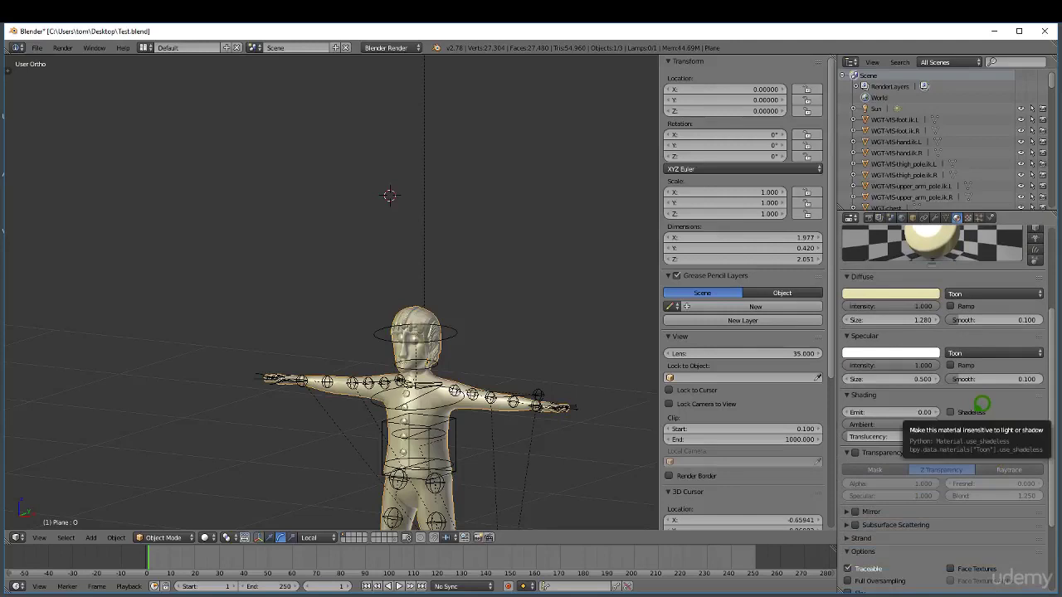
scroll(982, 404, down, 1)
scroll(982, 404, down, 4)
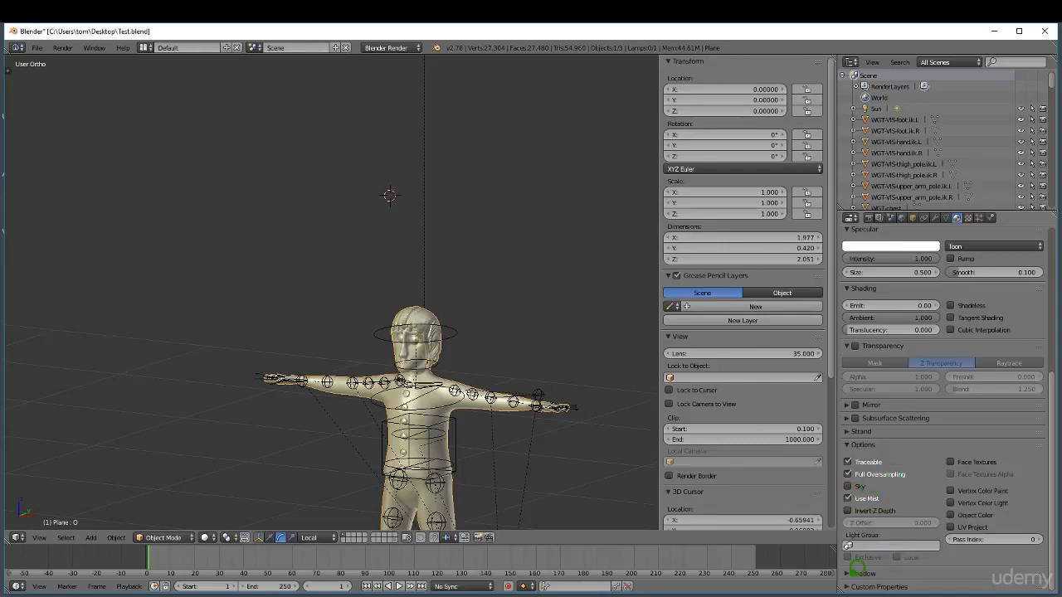
click(855, 573)
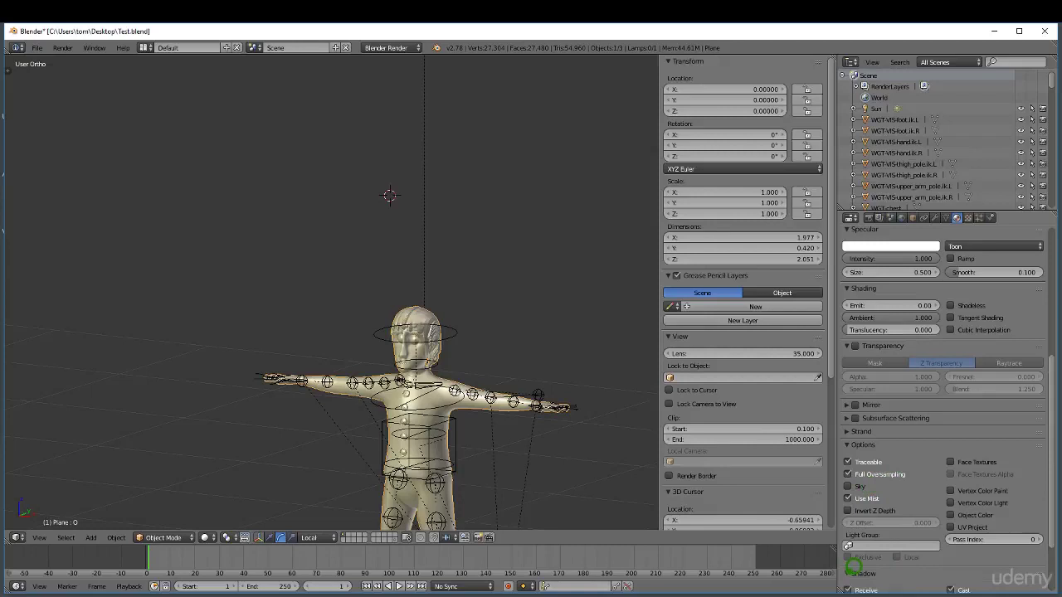
scroll(926, 547, down, 3)
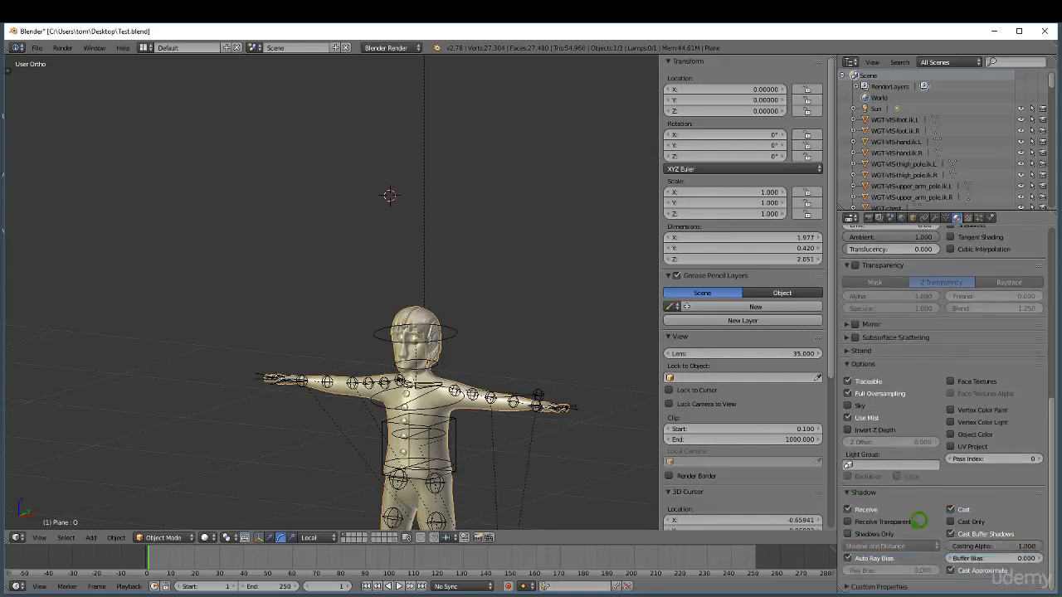
click(858, 518)
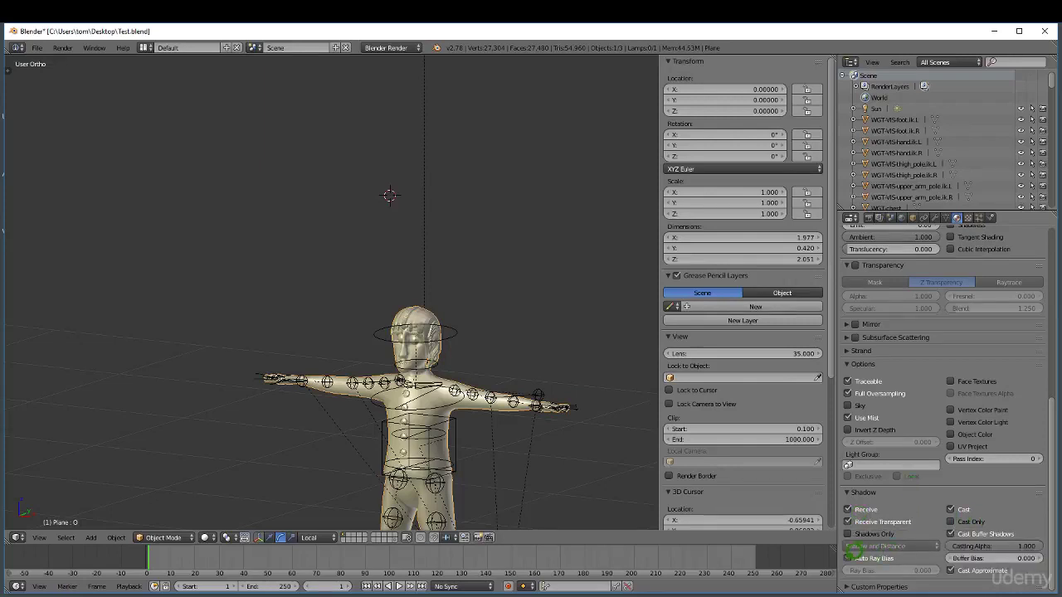
click(849, 557)
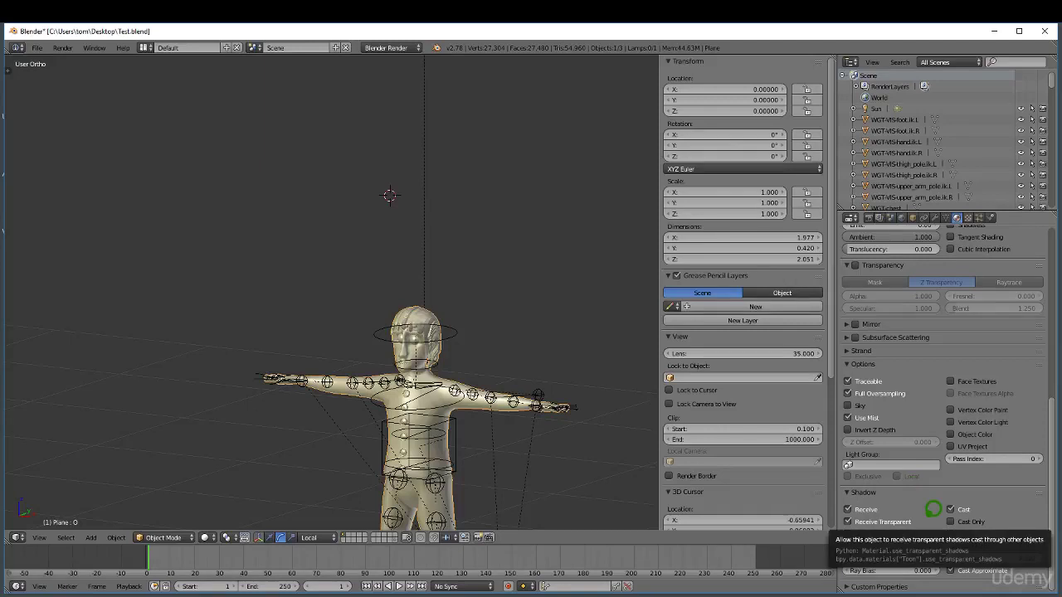
Change the Toon material's diffuse color to a light peach skin tone.
scroll(933, 509, up, 10)
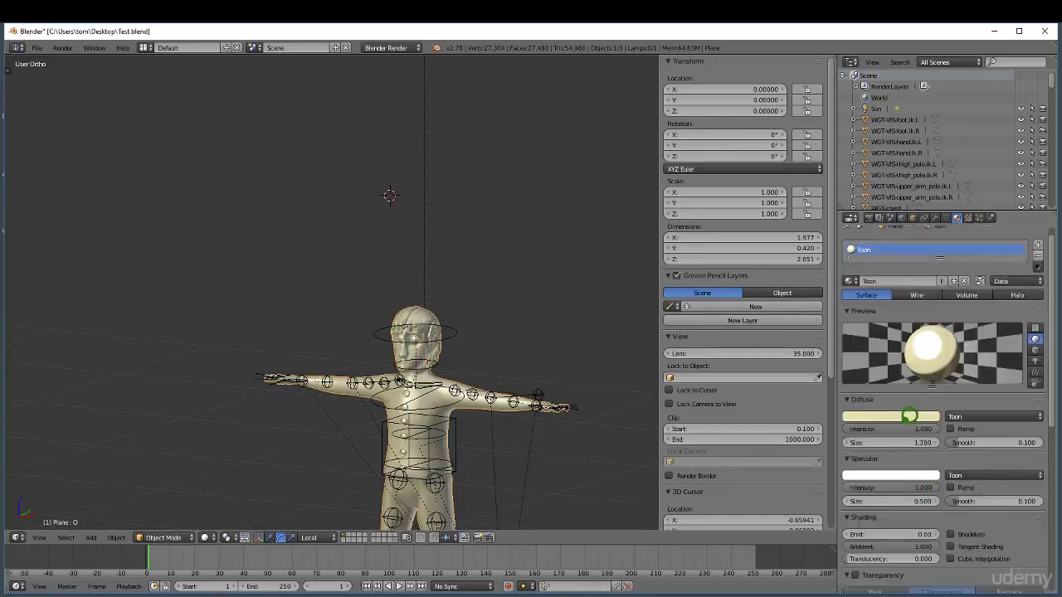
click(910, 416)
drag(939, 270, 938, 278)
drag(885, 305, 881, 318)
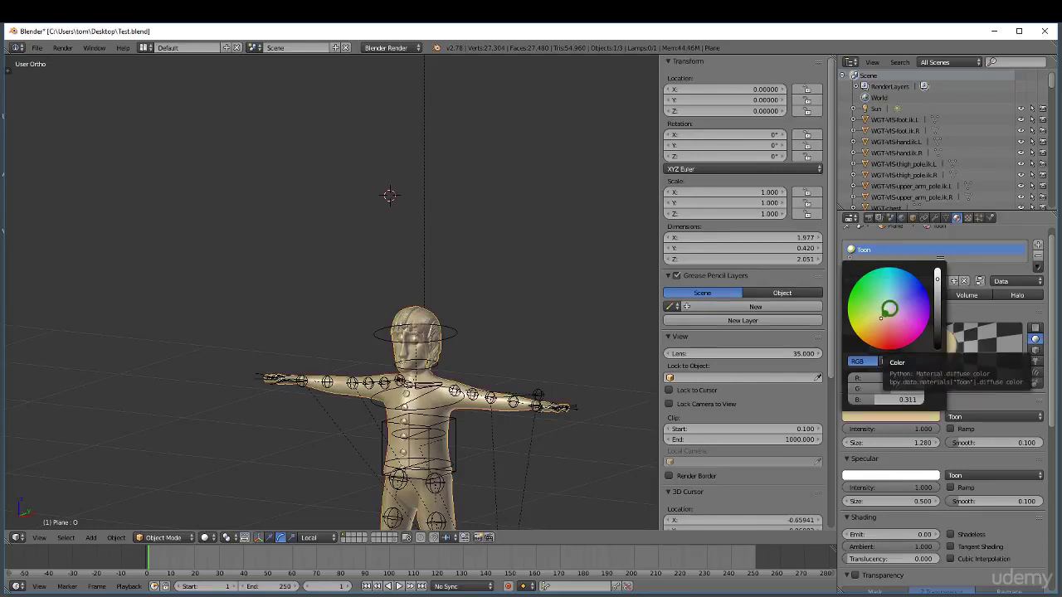
drag(881, 318, 879, 320)
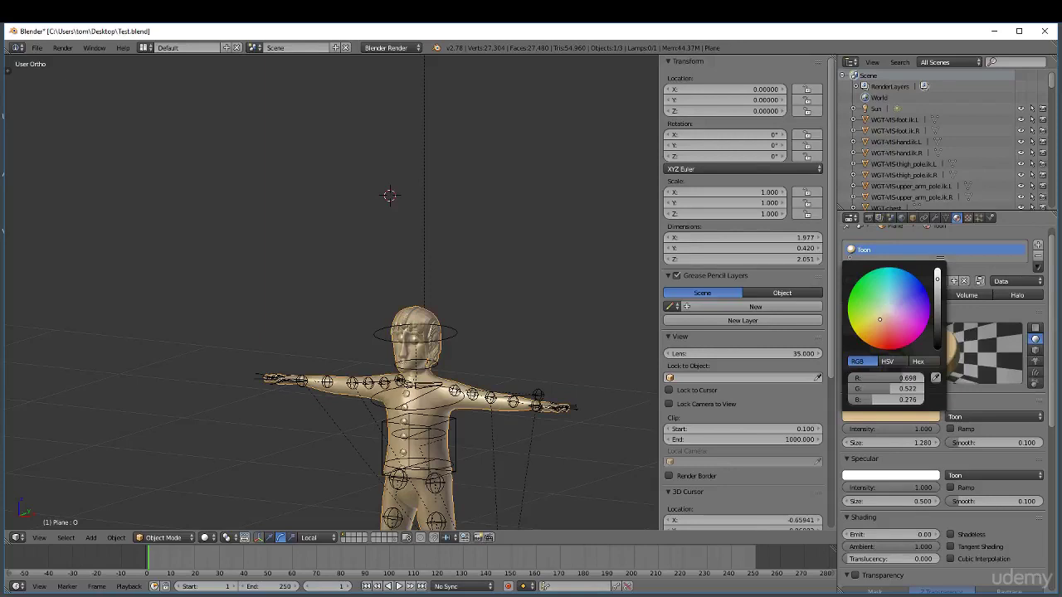
click(941, 268)
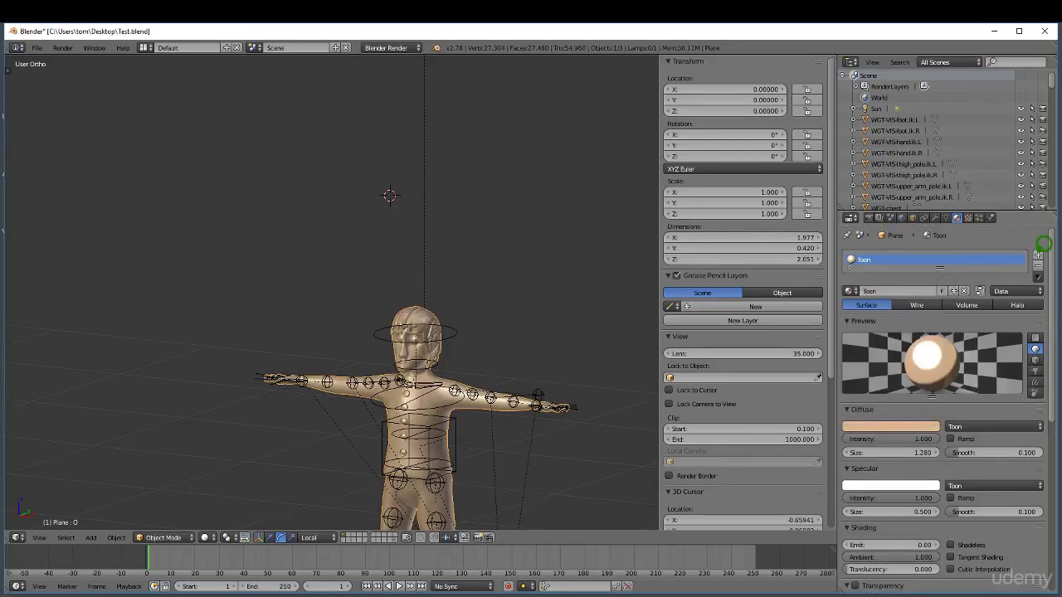
Add a second material slot to the character, holding a single-user copy of the Toon material renamed Skin.
click(1039, 254)
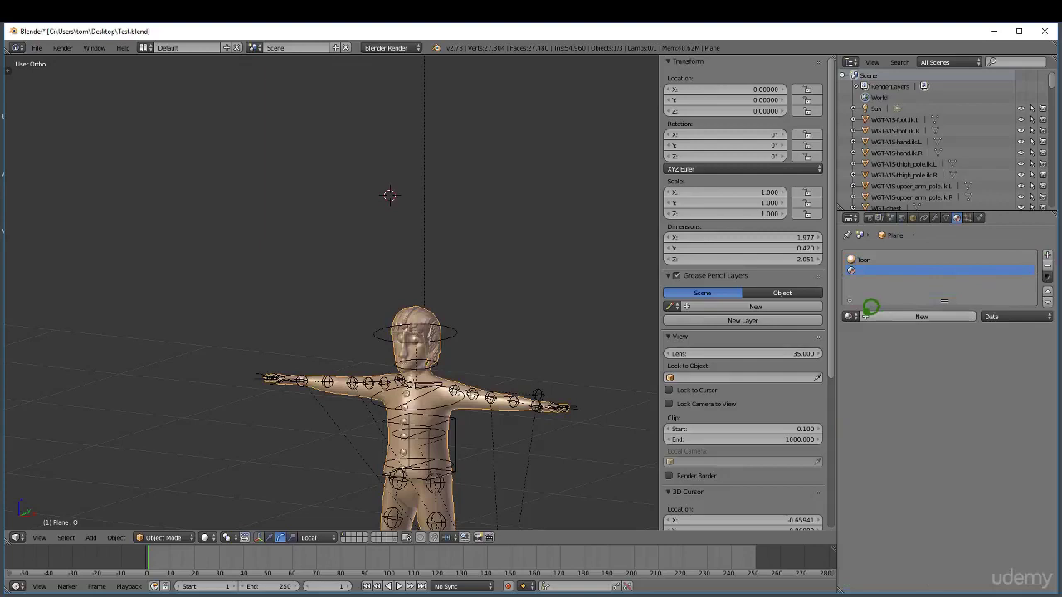
click(851, 317)
click(867, 333)
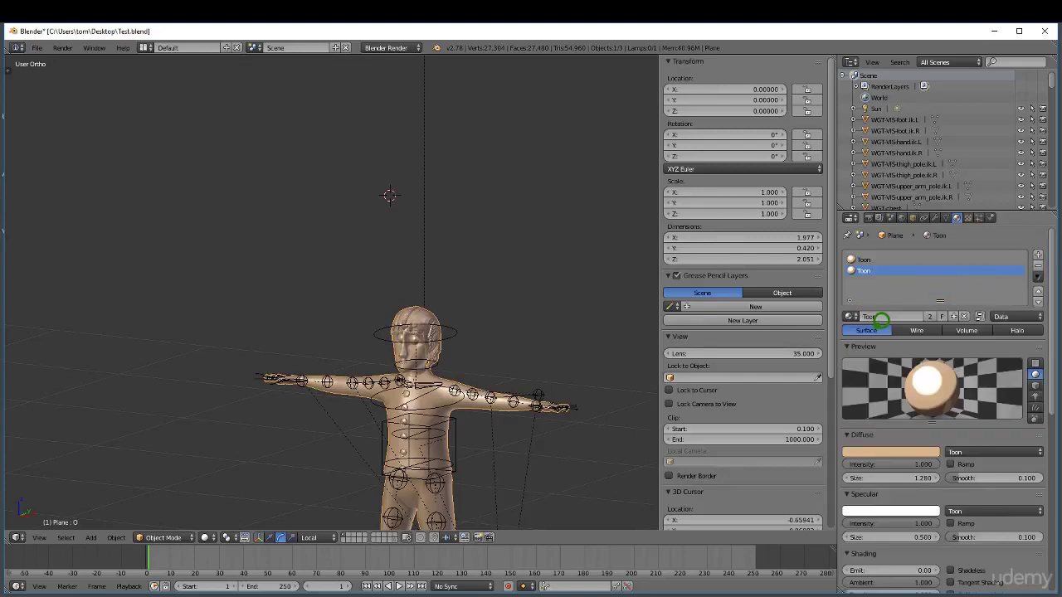
click(955, 315)
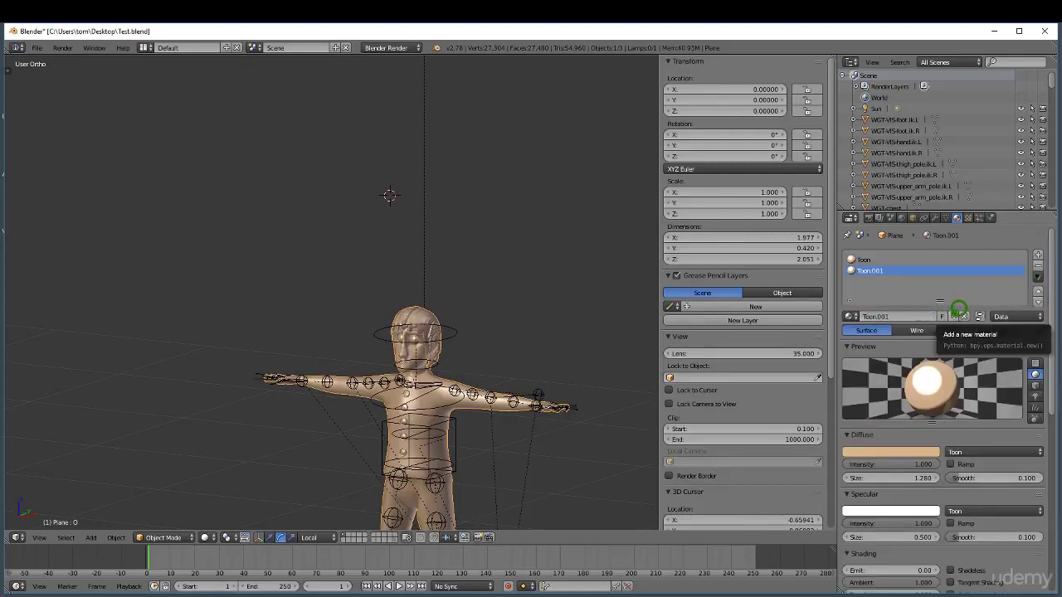
click(908, 317)
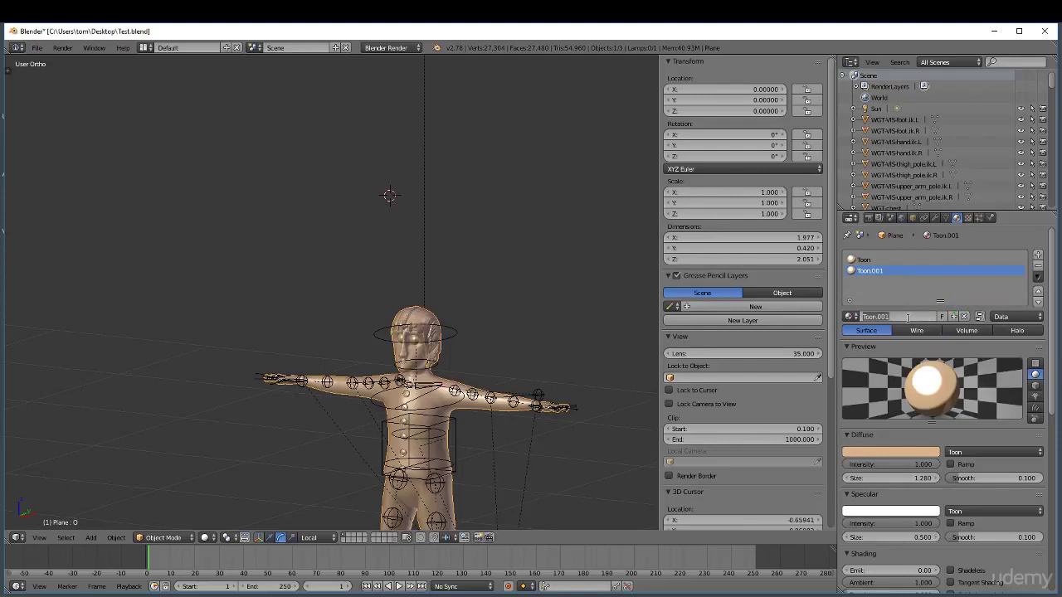
key(BackSpace)
text(Skin)
click(917, 311)
Add a third slot with a copy of the Toon material named Hair and set its diffuse color to muted yellow.
click(1039, 253)
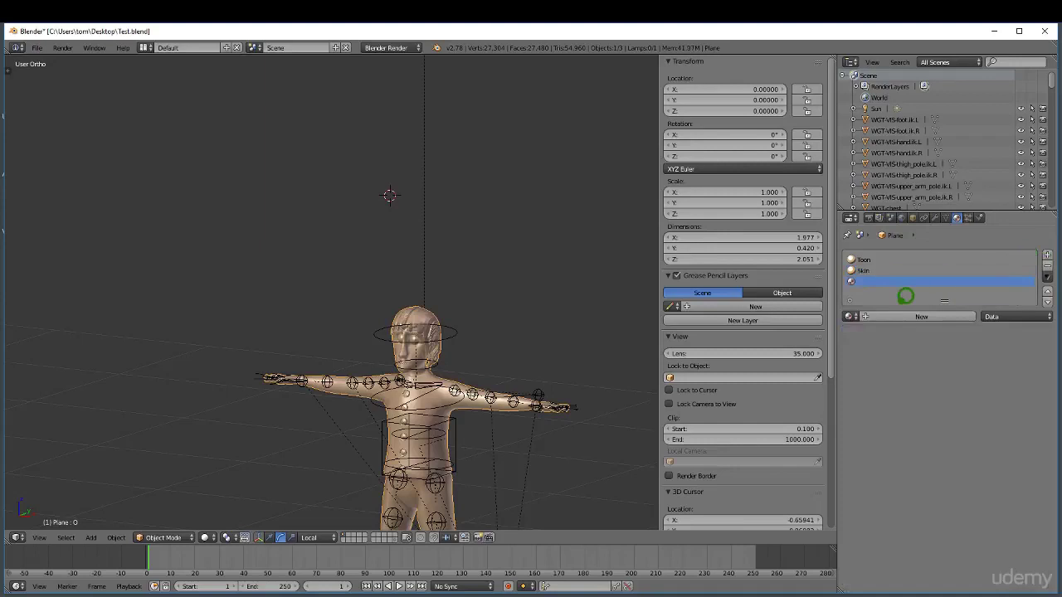
click(902, 312)
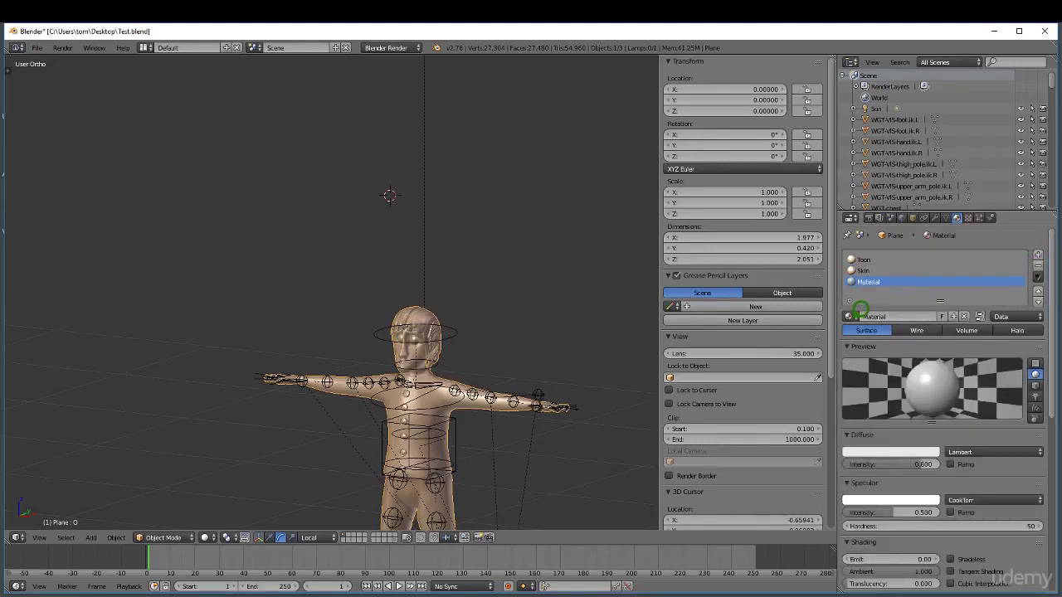
click(851, 316)
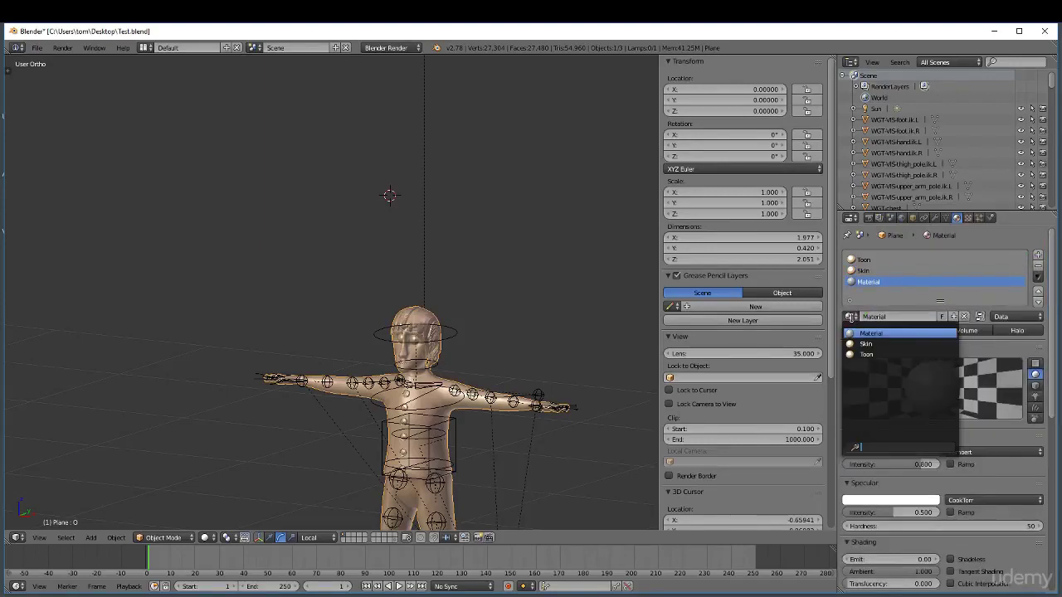
click(866, 355)
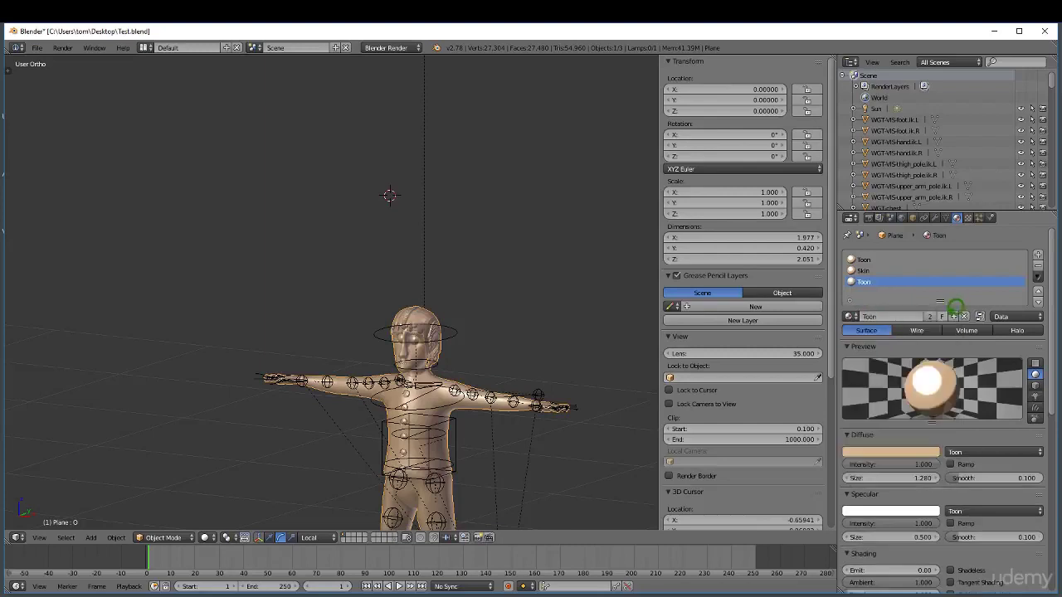
click(930, 316)
click(911, 315)
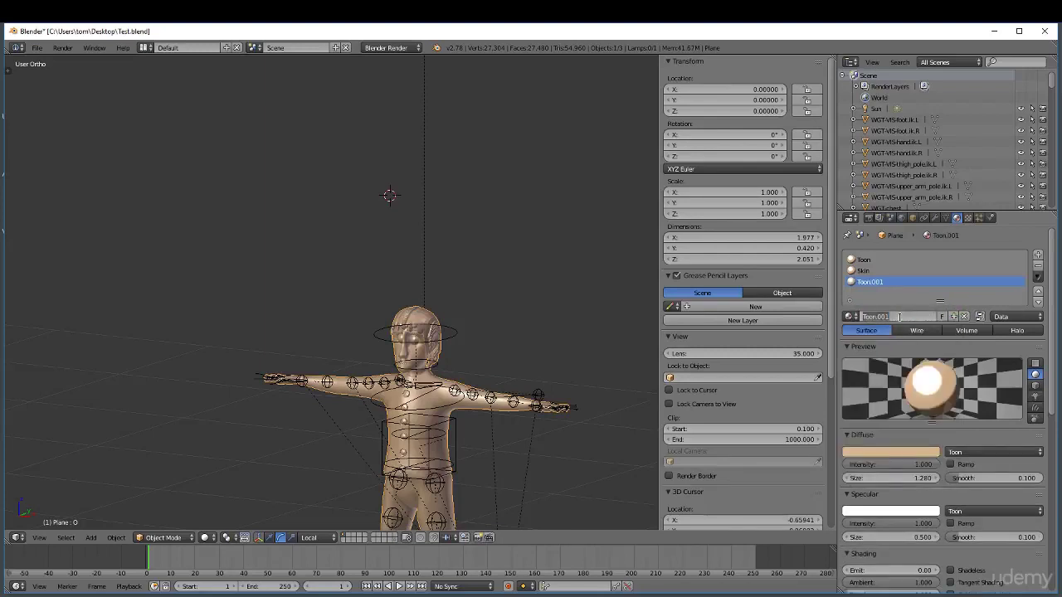
key(BackSpace)
text(Hair)
click(910, 308)
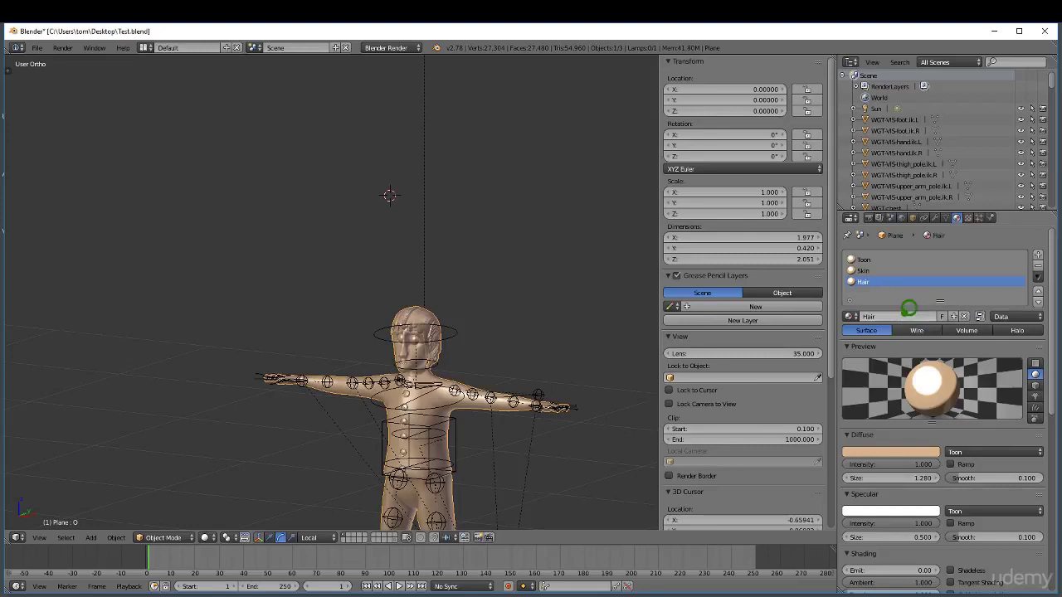
click(894, 446)
drag(898, 357, 877, 355)
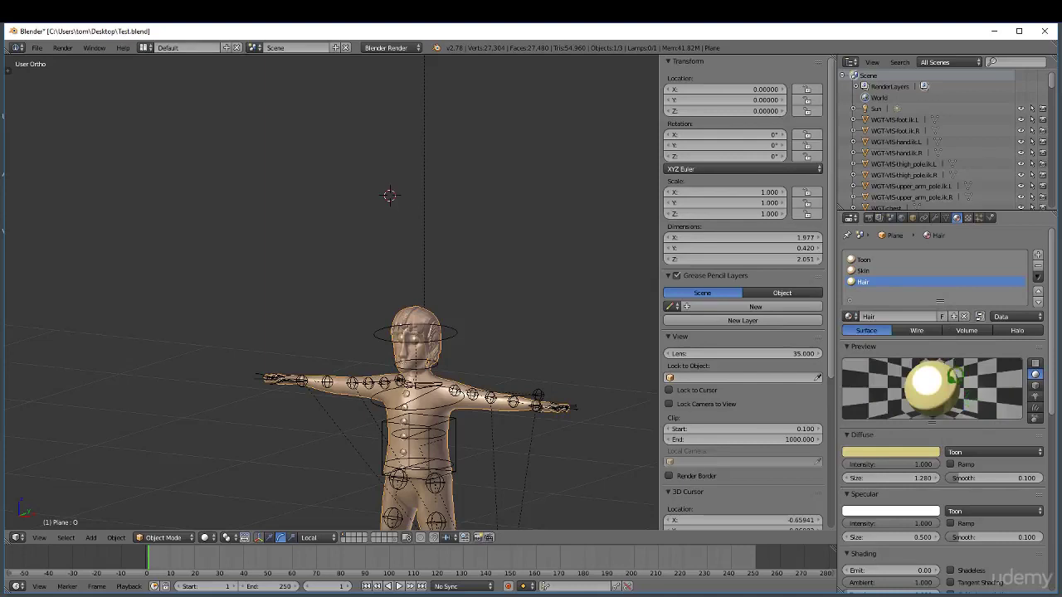
Add a fourth slot with a copy of the Toon material named Top and set its diffuse color to blue.
click(884, 258)
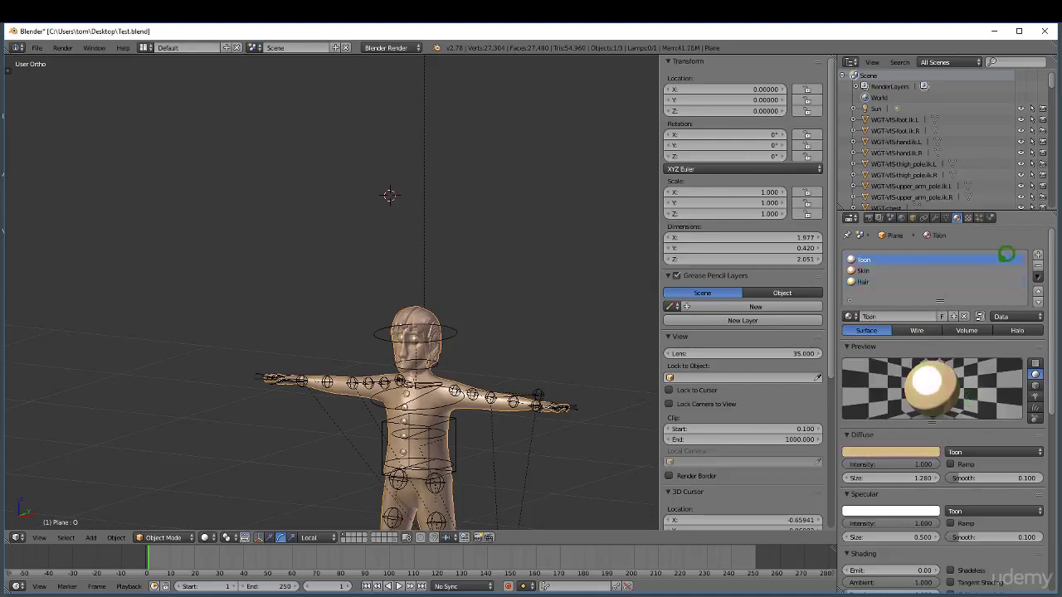
click(1038, 255)
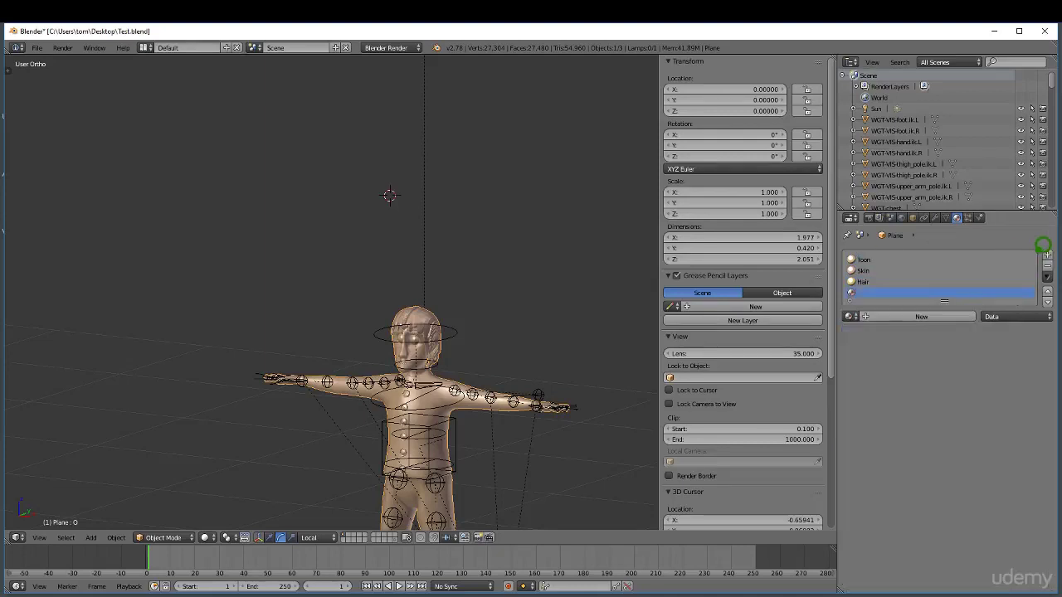
click(901, 314)
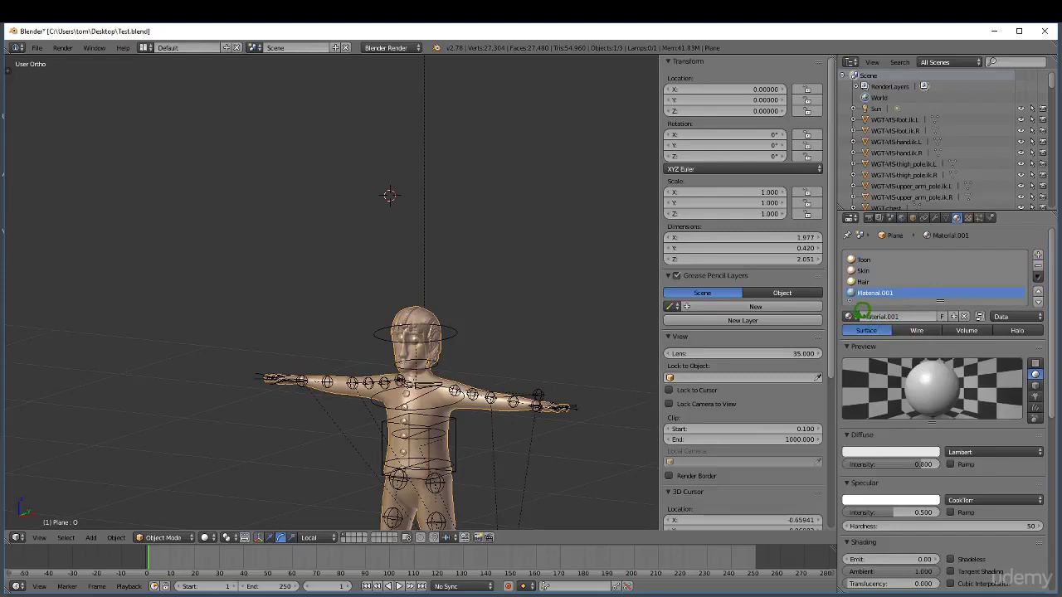
click(850, 317)
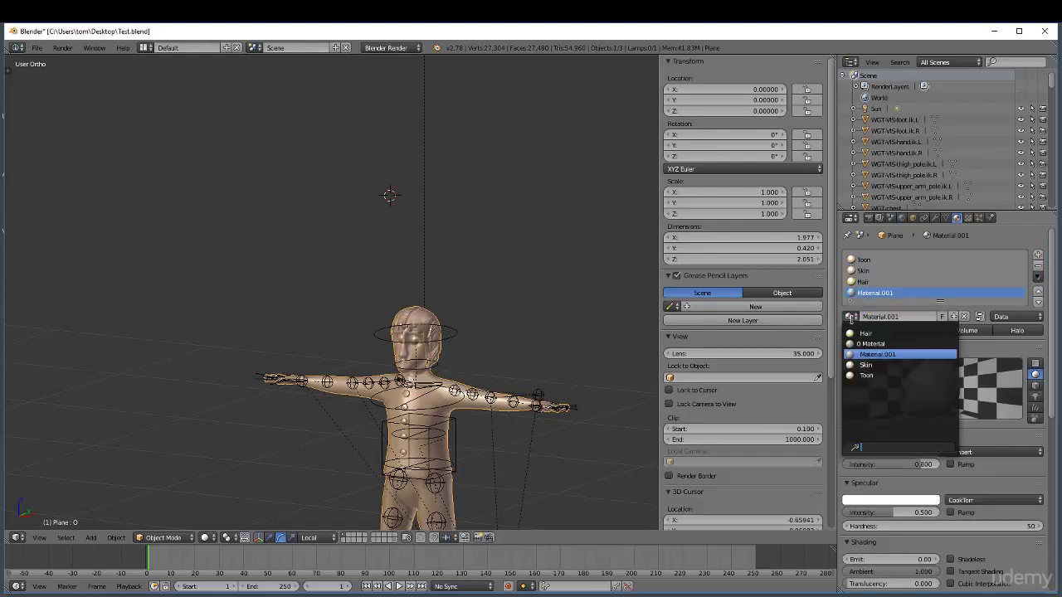
click(866, 375)
click(956, 315)
click(894, 316)
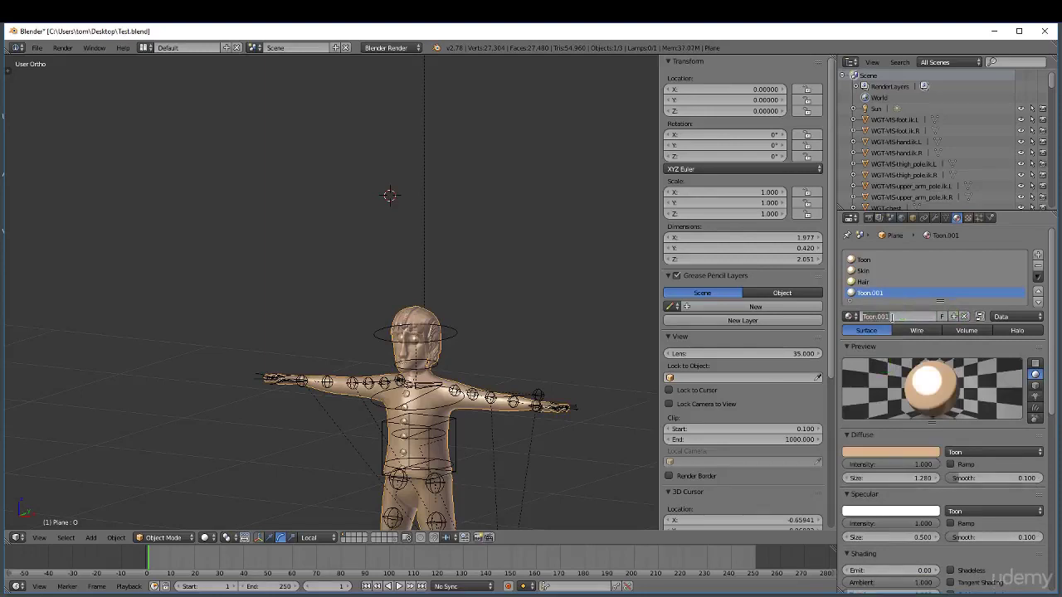
text(Top)
click(901, 310)
click(897, 446)
click(898, 320)
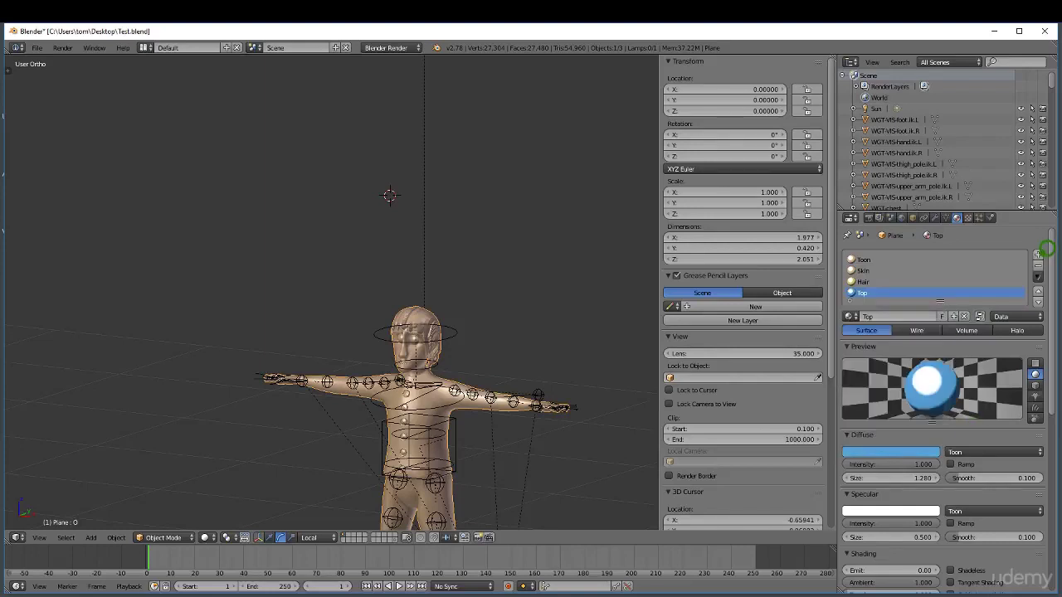
Add a fifth material slot holding a single-user copy of the Toon material and rename it Pants.
click(1038, 254)
click(901, 322)
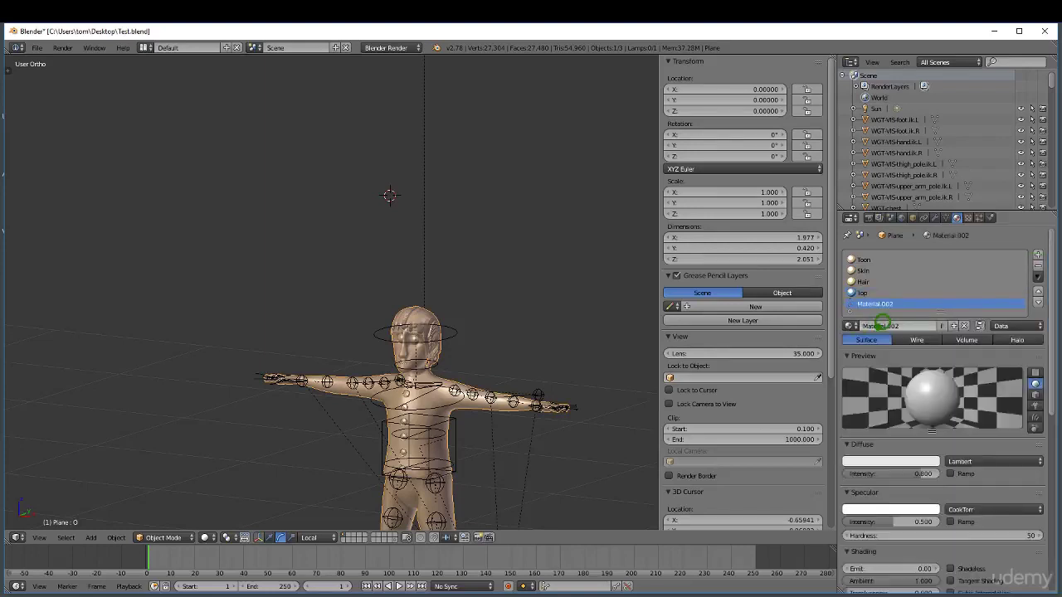
click(850, 326)
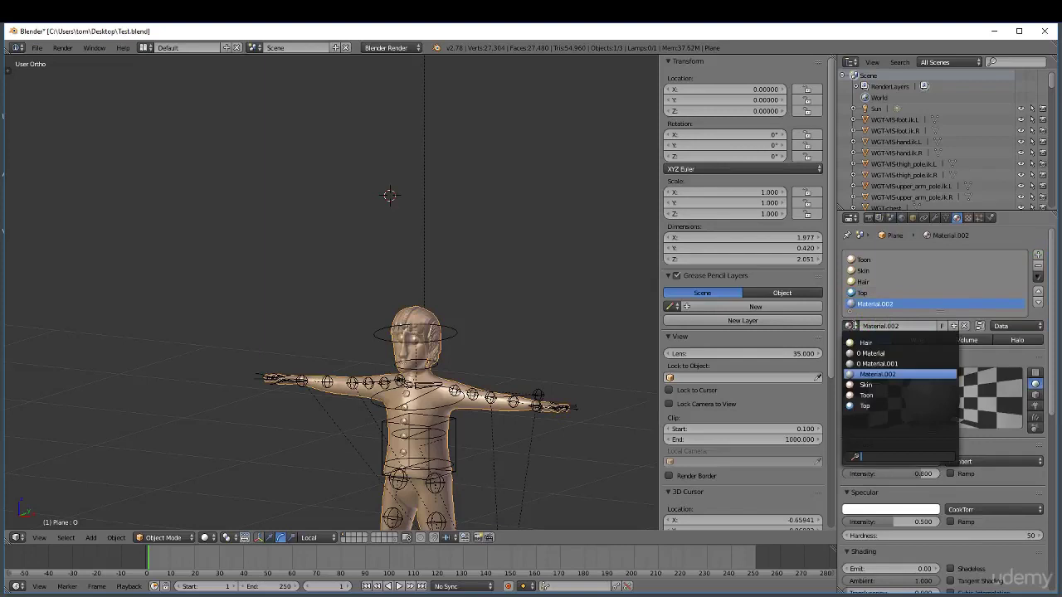
click(887, 395)
click(953, 326)
click(895, 327)
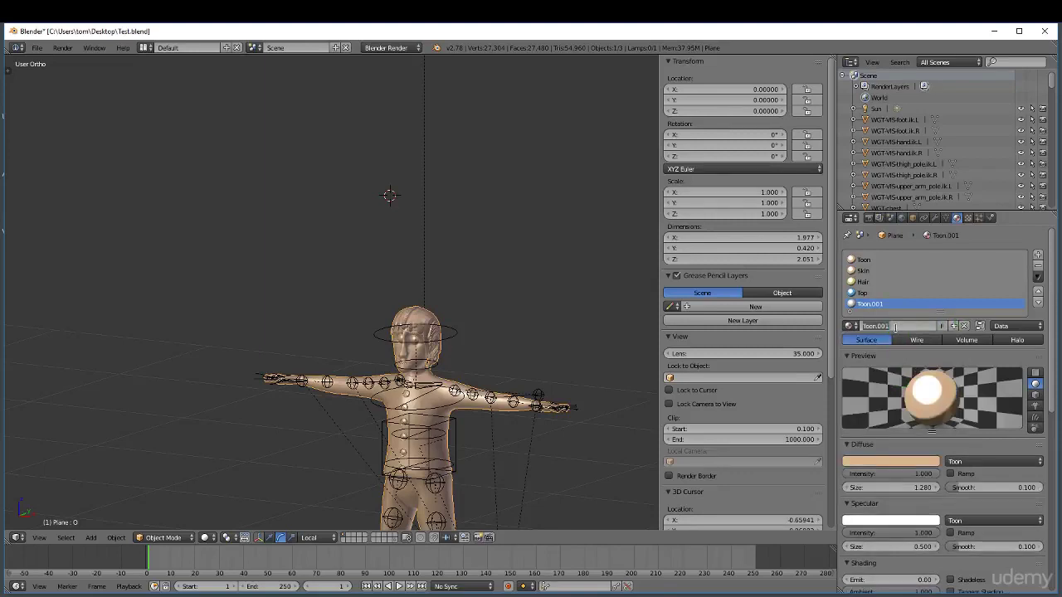
key(BackSpace)
click(905, 321)
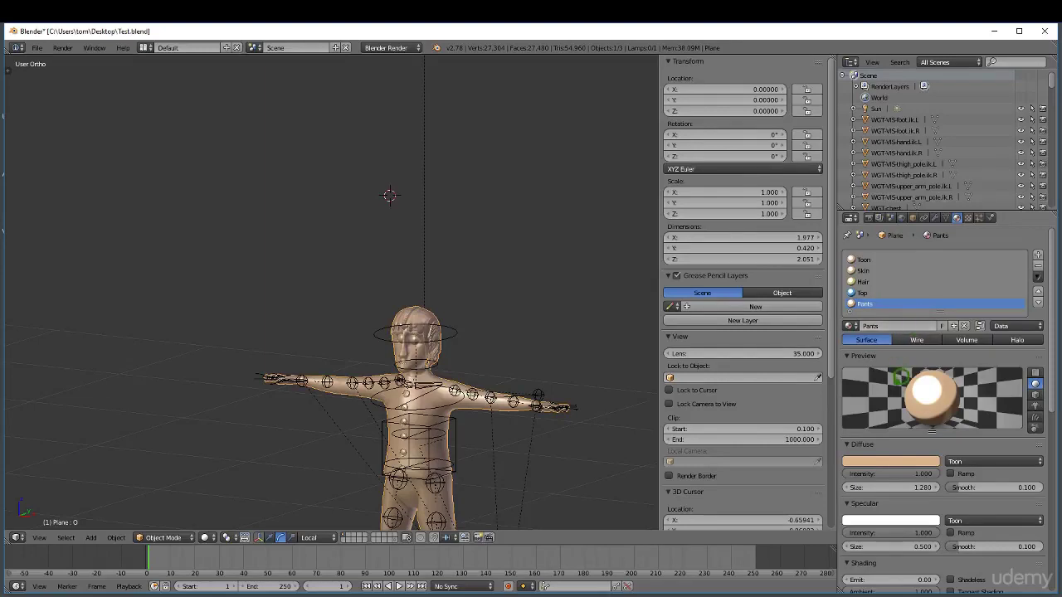
Set the Pants material's diffuse color to a darker reddish brown.
click(881, 458)
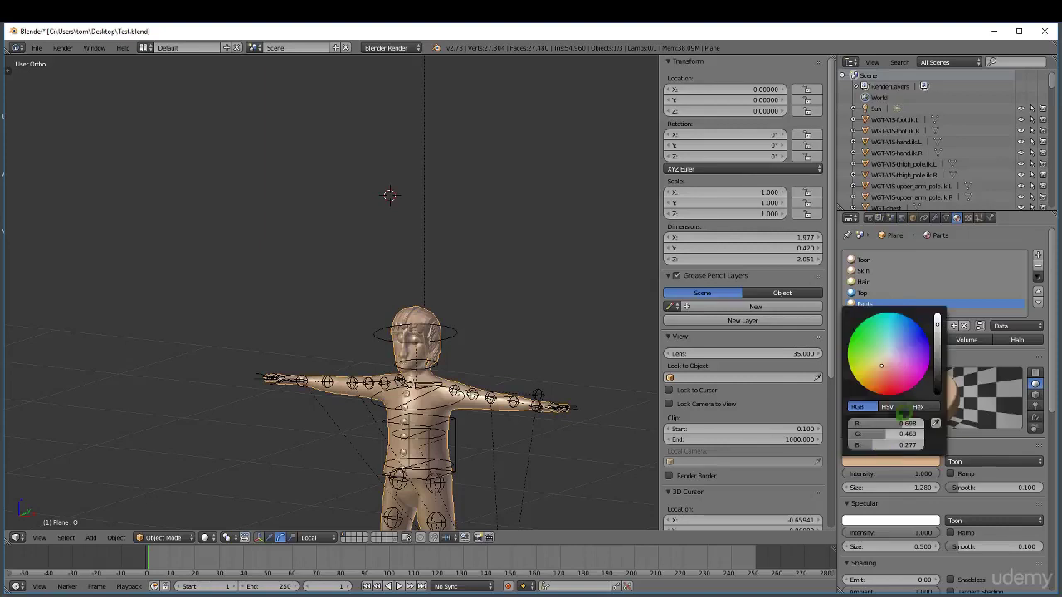
drag(885, 356, 879, 376)
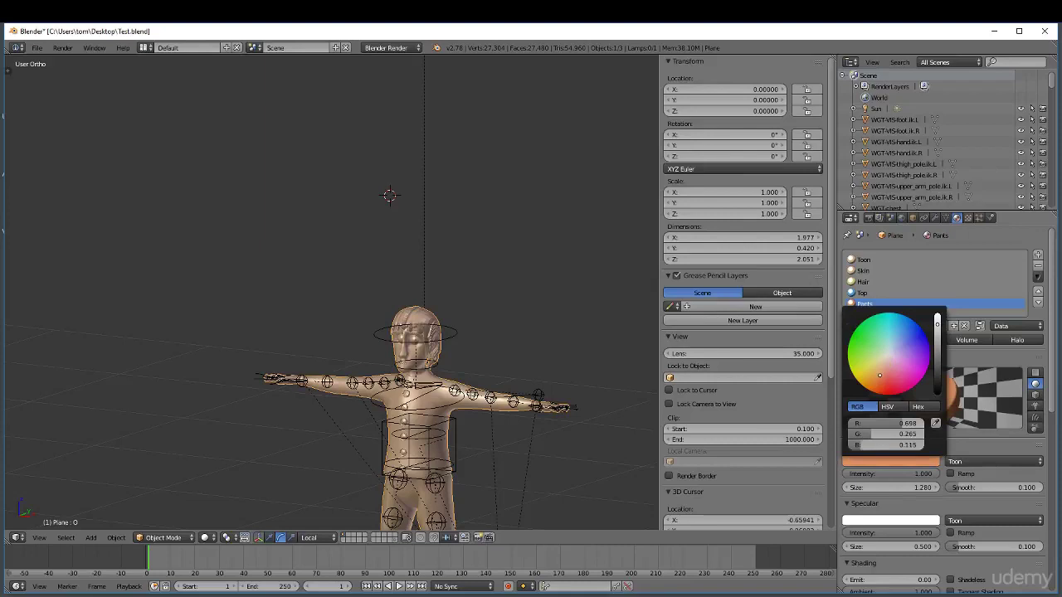
drag(937, 324, 938, 339)
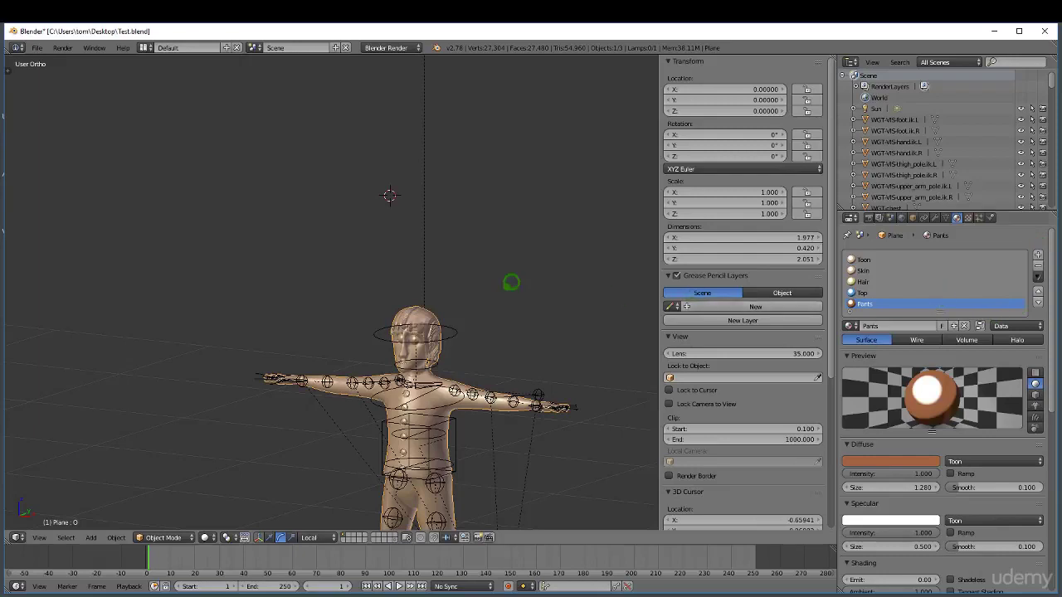
In Edit Mode, select the linked hair pieces on the scalp and around the character's left ear.
middle_drag(424, 275, 414, 322)
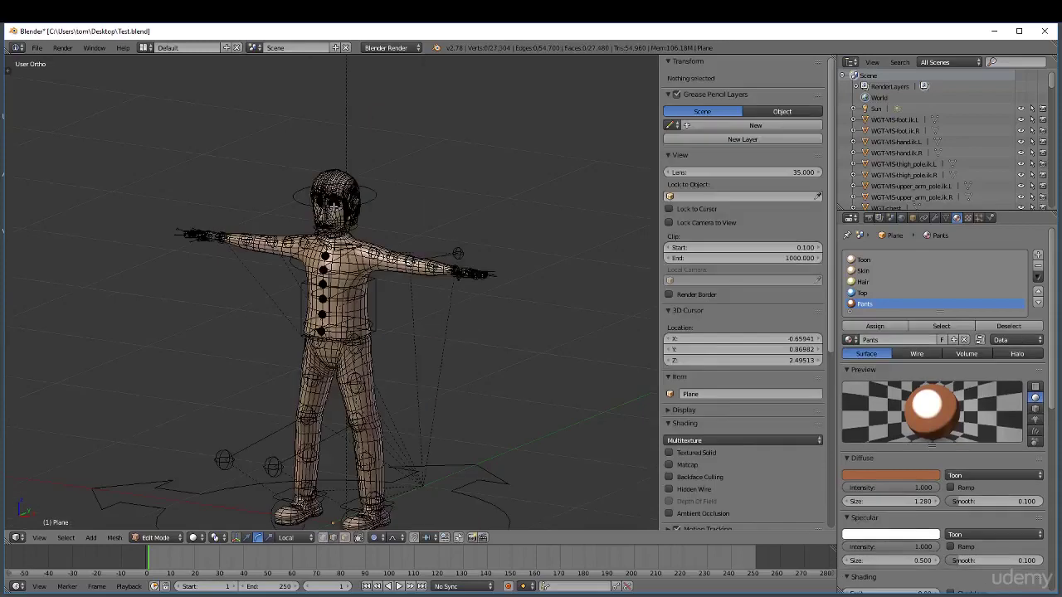
middle_drag(334, 206, 375, 213)
scroll(357, 188, up, 4)
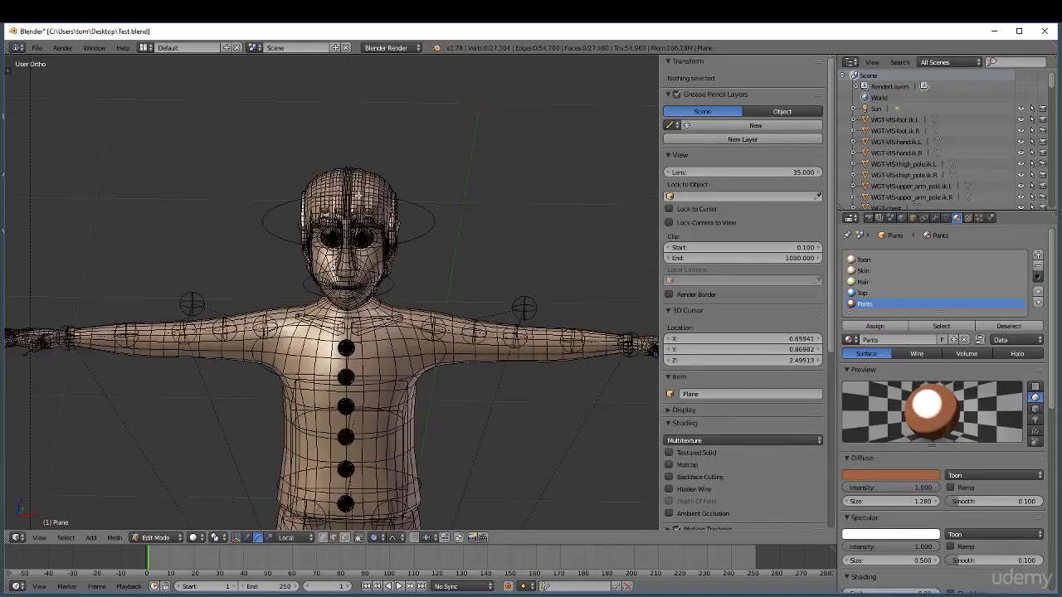
middle_drag(382, 224, 289, 316)
scroll(347, 234, up, 5)
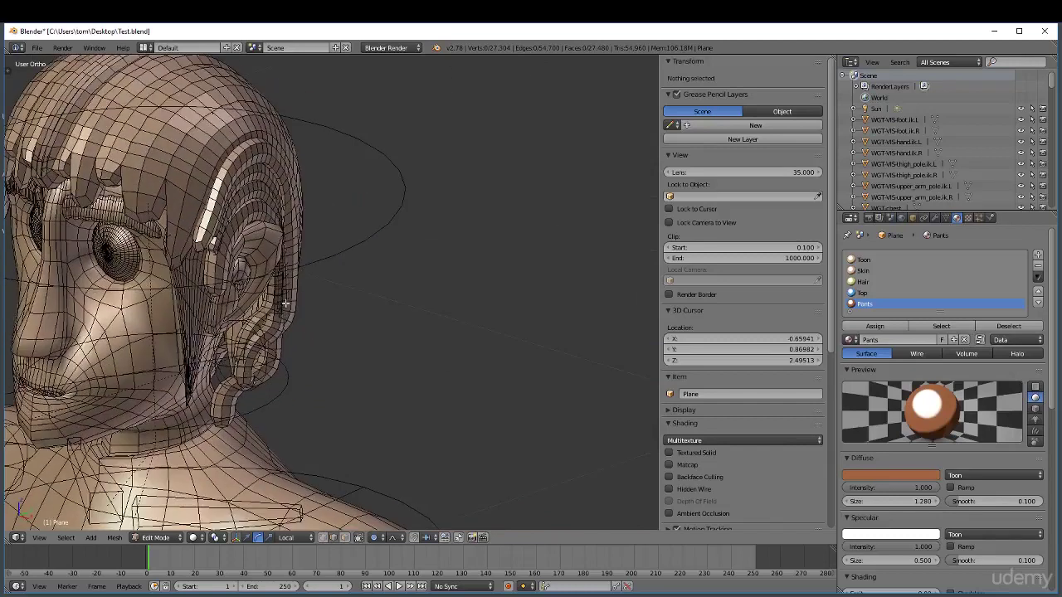
key(l)
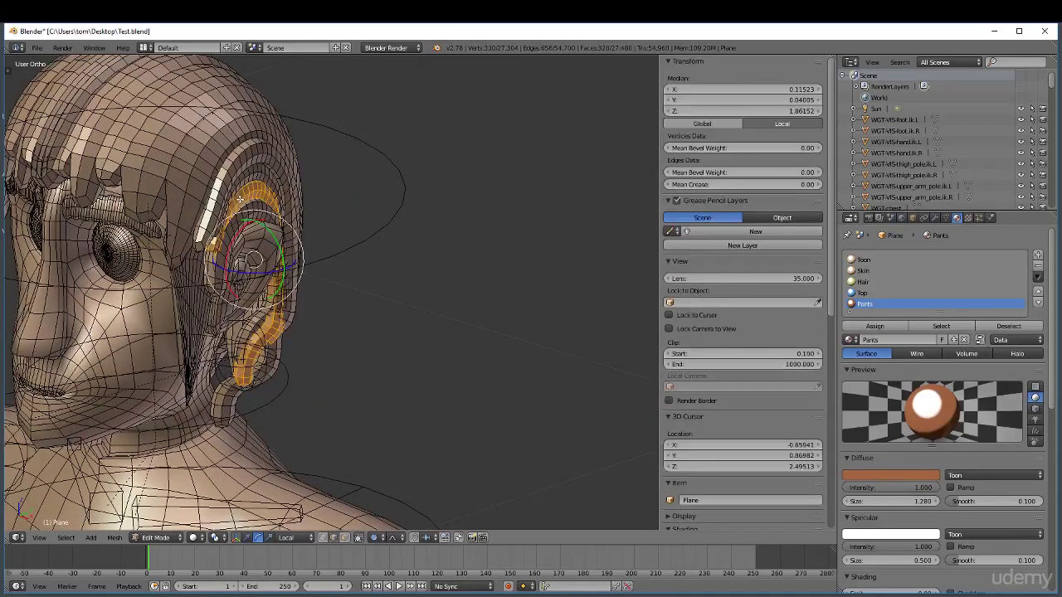
key(l)
key(l)
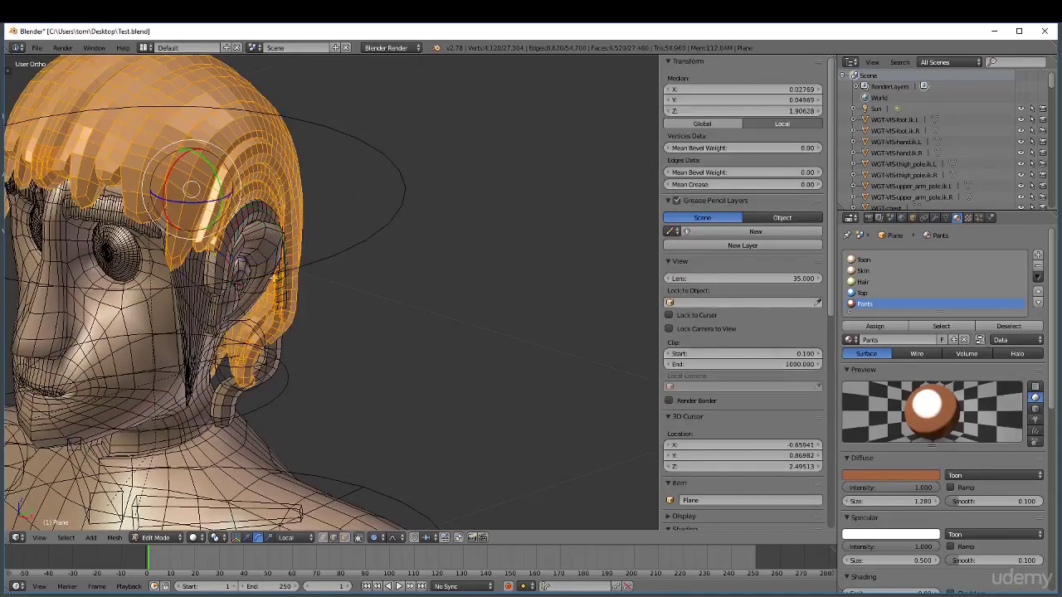
key(l)
Add the remaining linked hair strands around the character's right ear to the selection.
scroll(229, 390, down, 4)
middle_drag(169, 279, 347, 284)
scroll(346, 283, up, 5)
key(l)
key(l)
key(l)
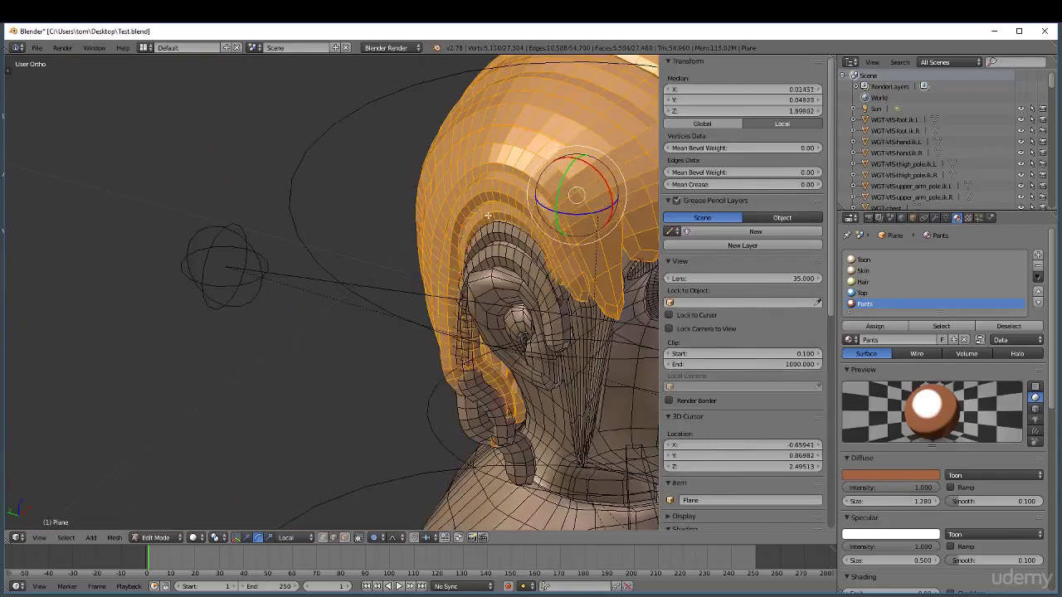
key(l)
middle_drag(505, 353, 440, 287)
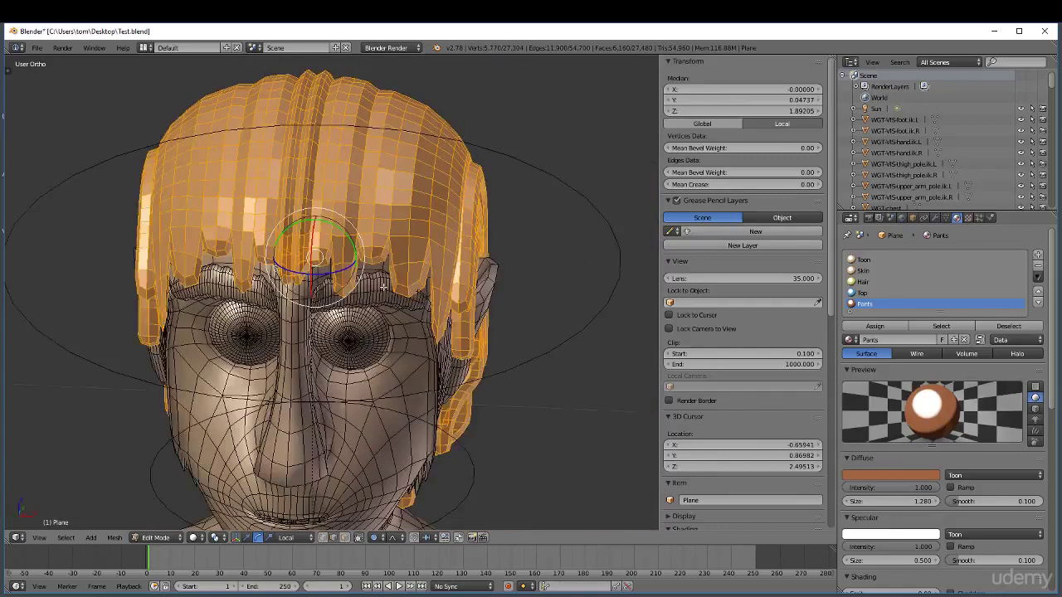
Add both eyebrows to the selected hair, assign the Hair material to the selection, and deselect everything.
key(l)
key(l)
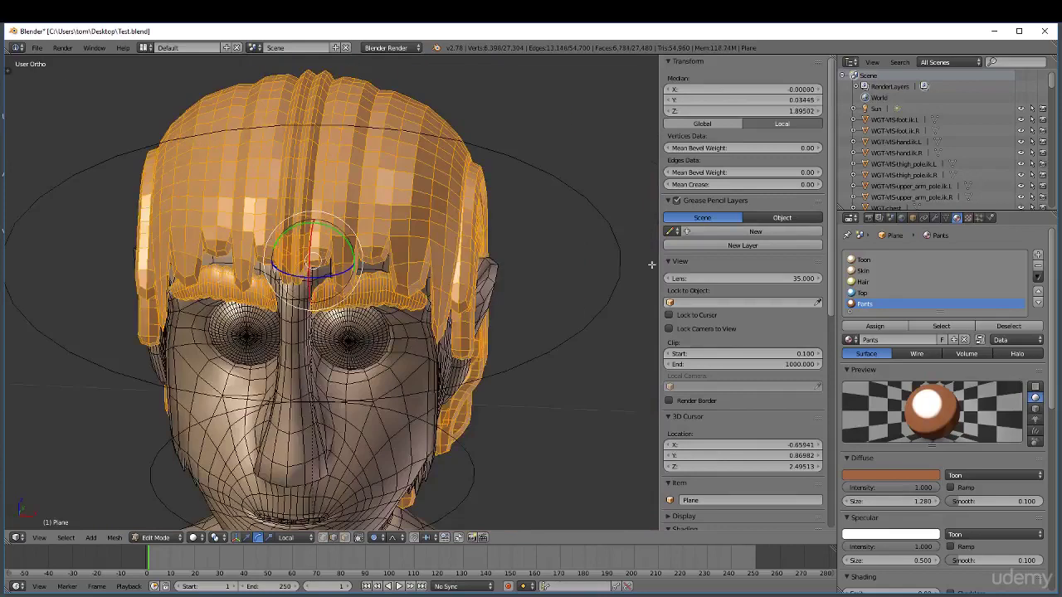
click(863, 282)
click(886, 323)
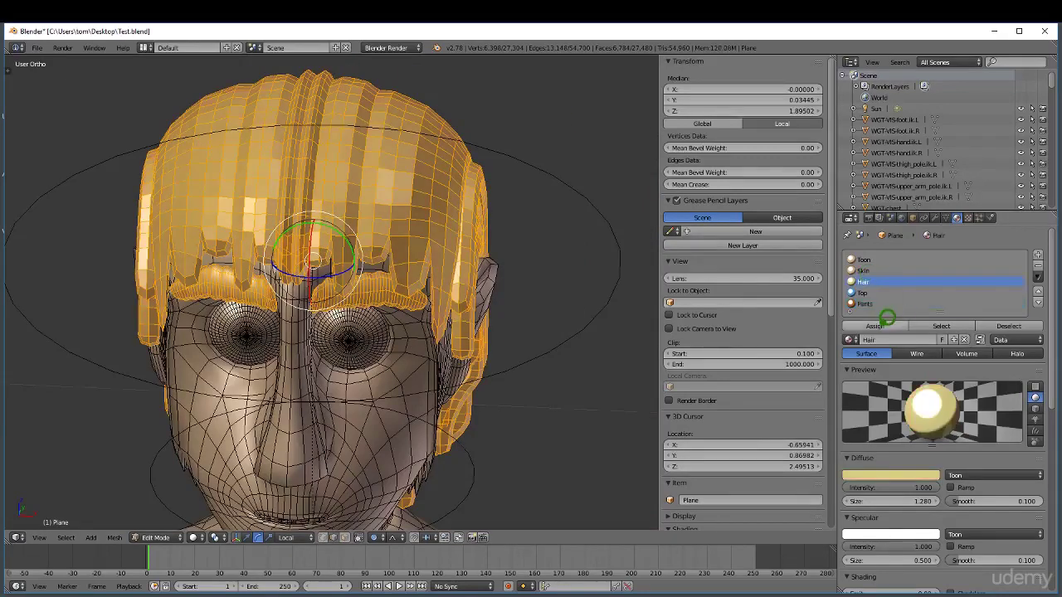
key(a)
scroll(345, 248, down, 4)
middle_drag(377, 234, 428, 244)
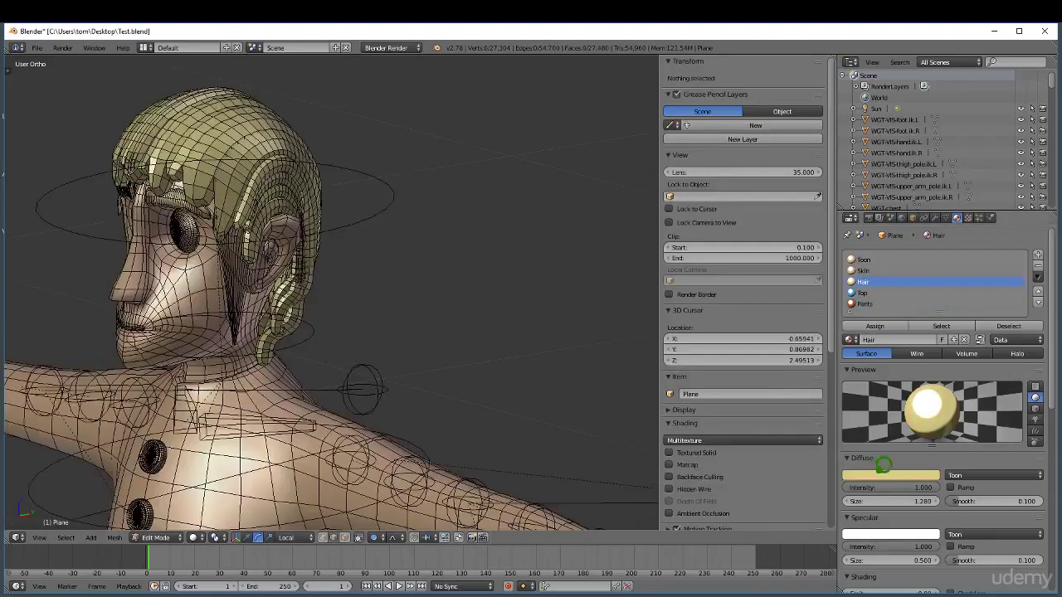
Darken the Hair material's diffuse color to a golden tan of R 0.560, G 0.402, B 0.155.
click(881, 471)
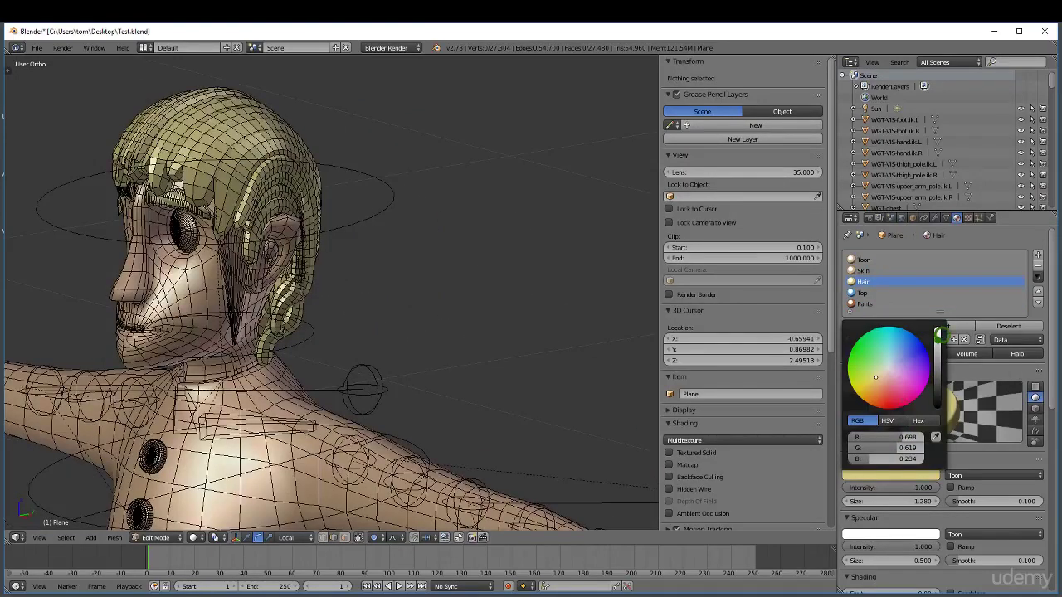
click(938, 345)
mouse_move(876, 377)
mouse_down()
mouse_move(879, 369)
mouse_move(876, 382)
mouse_up()
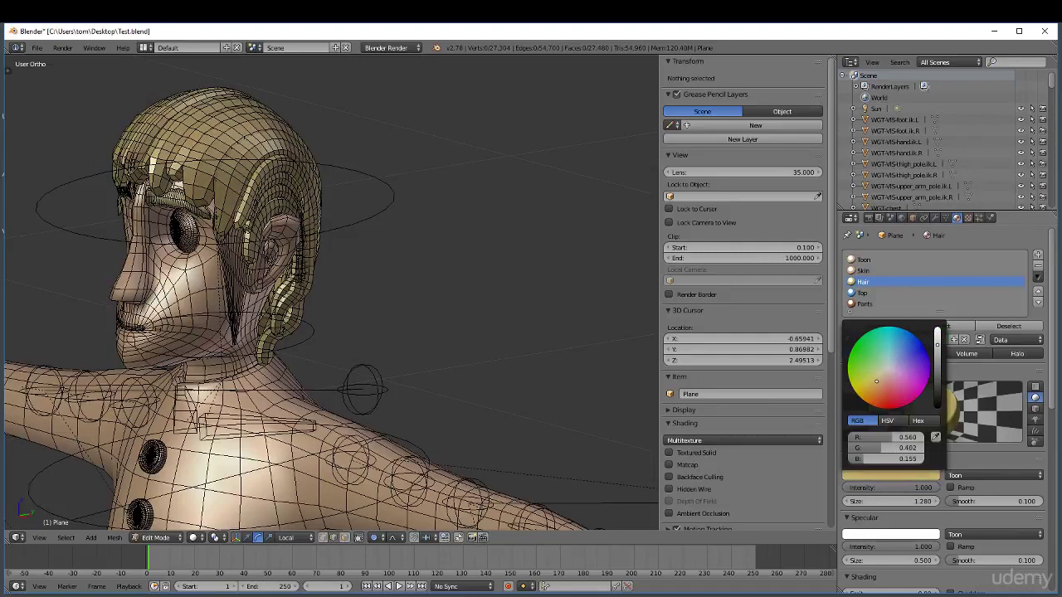
middle_drag(493, 332, 542, 314)
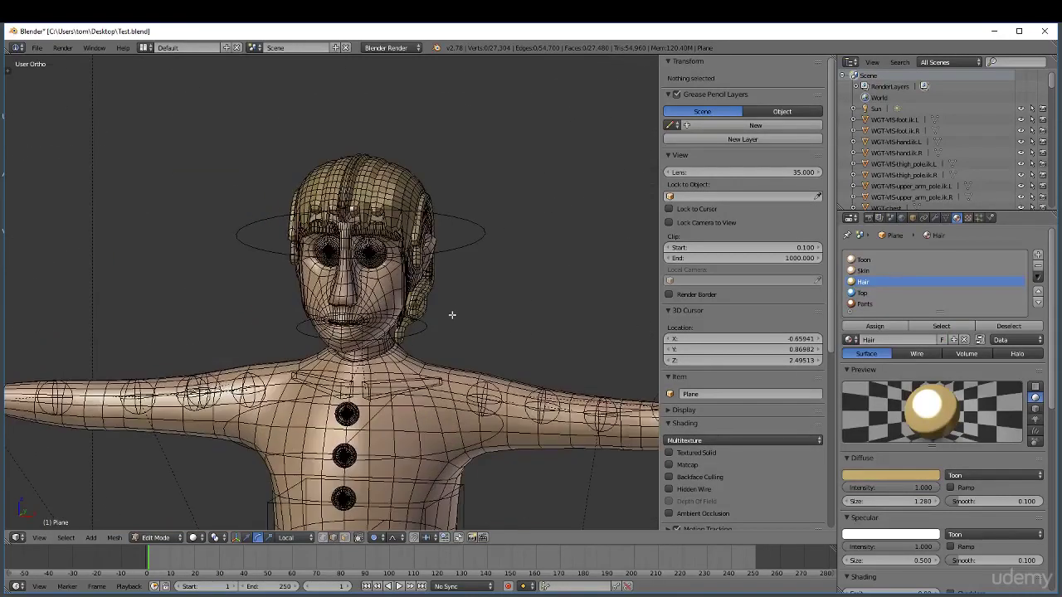
scroll(452, 314, down, 3)
key(a)
key(a)
scroll(386, 314, up, 3)
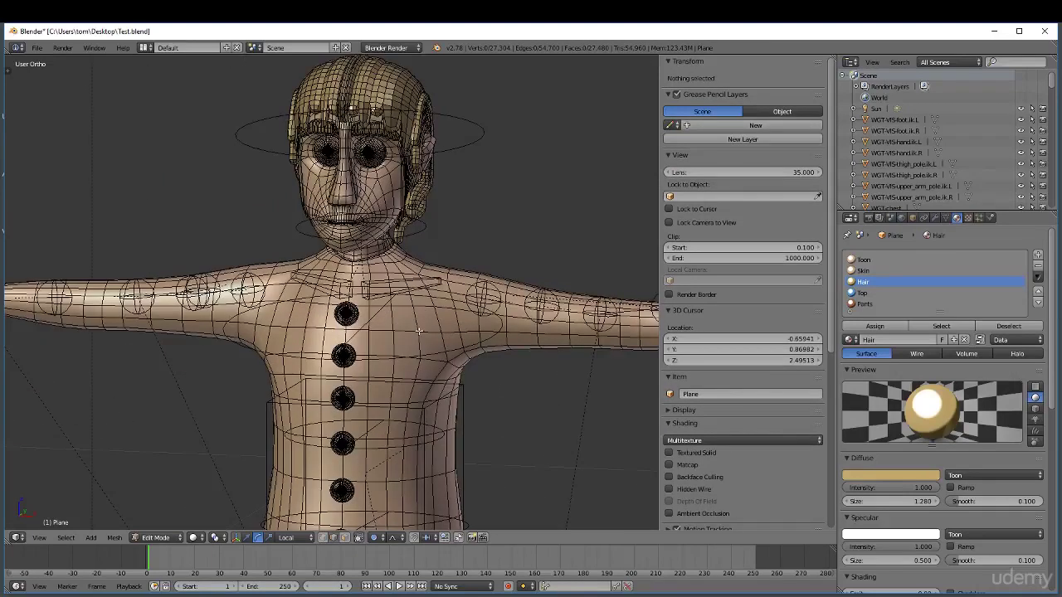
key(a)
scroll(433, 310, down, 1)
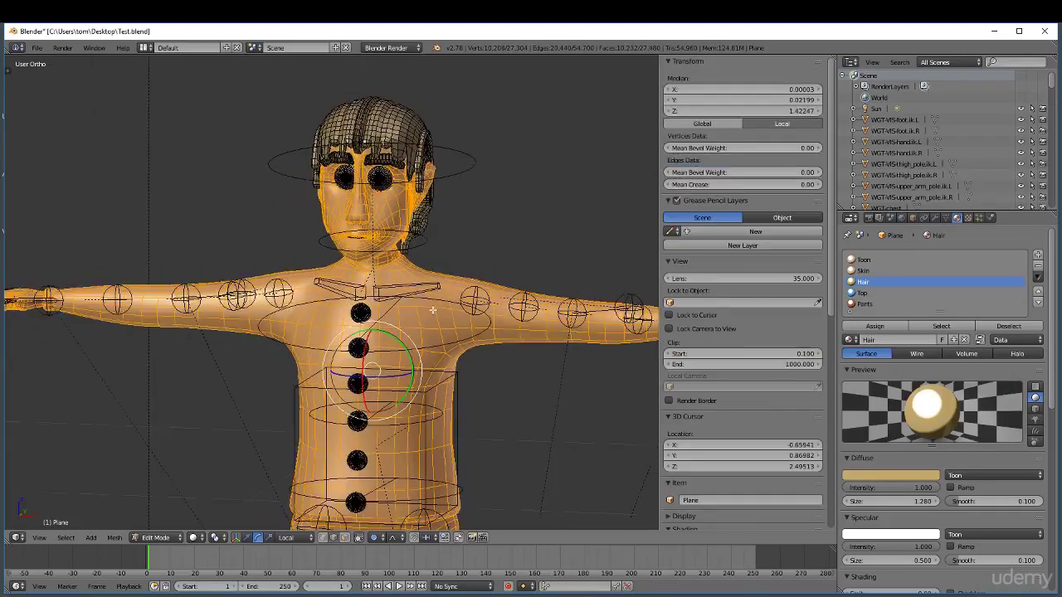
Select a horizontal edge loop around the torso and grow the selection until it covers the arms out to the wrists.
scroll(432, 309, up, 5)
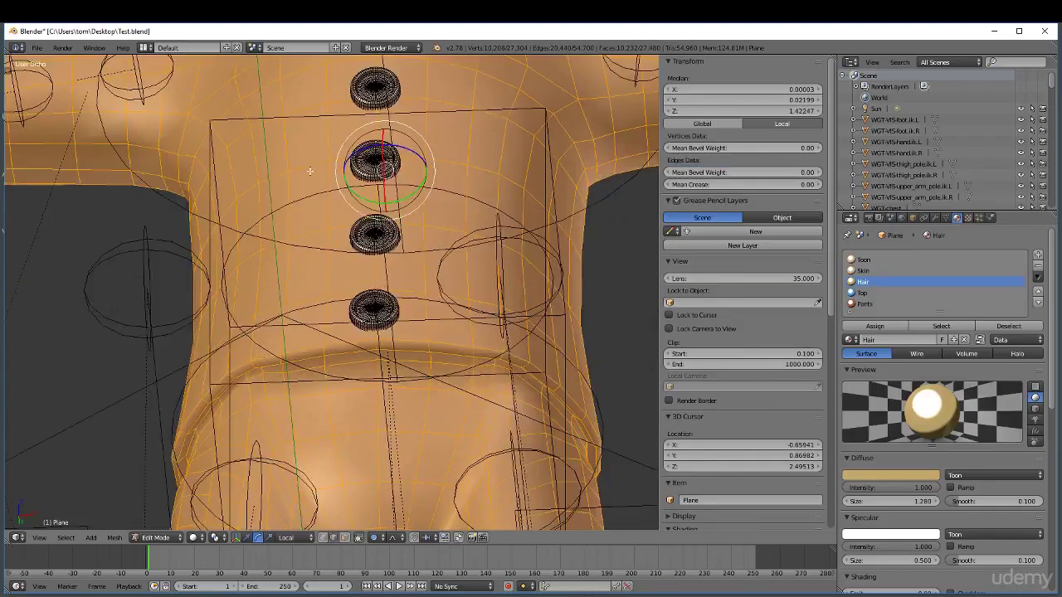
alt+right_click(310, 161)
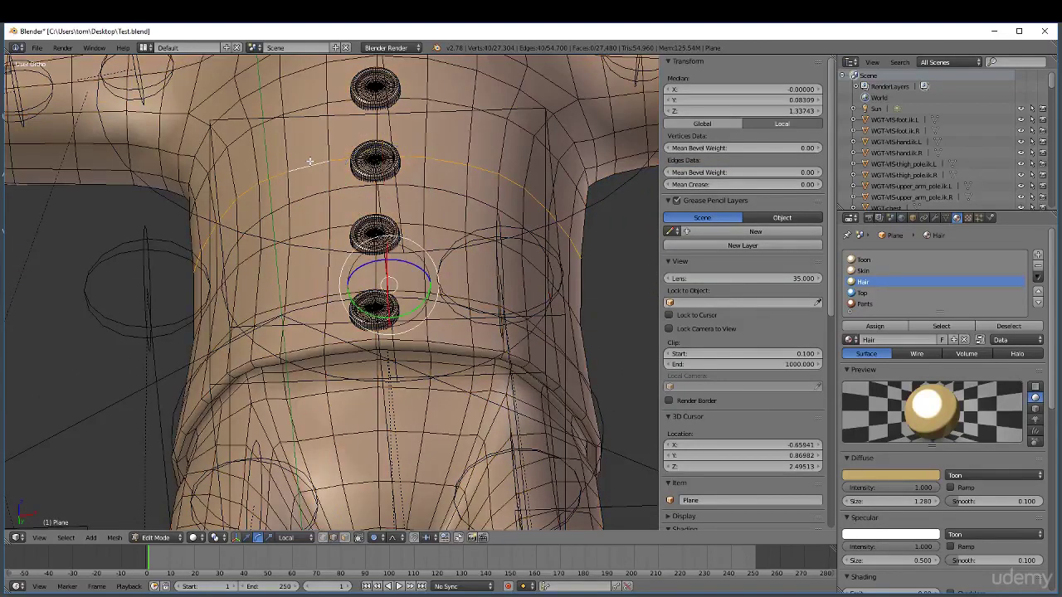
scroll(349, 169, down, 6)
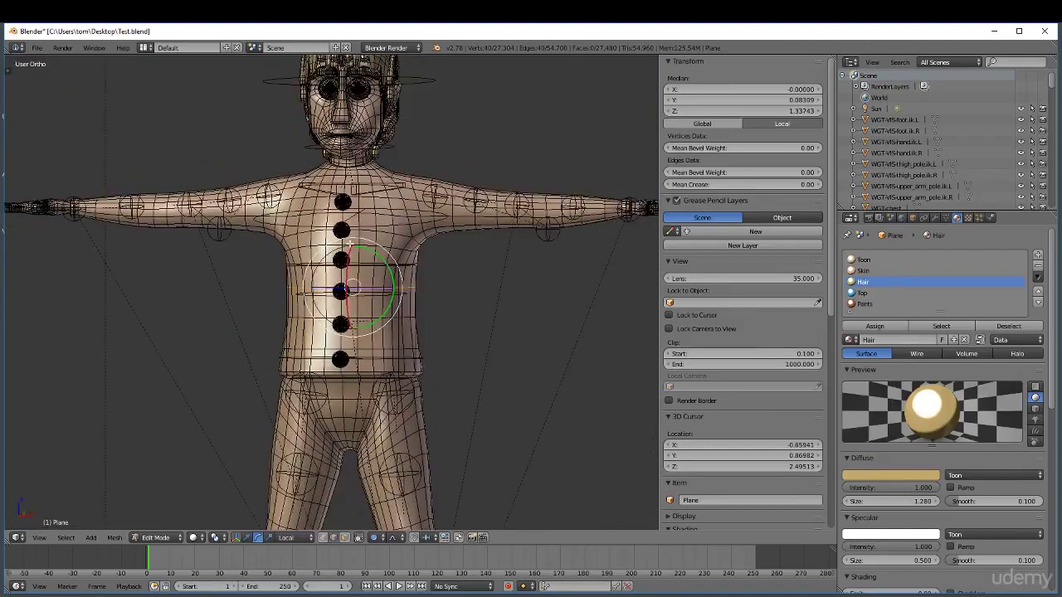
key(ctrl+KP_Add)
key(ctrl+KP_Add)
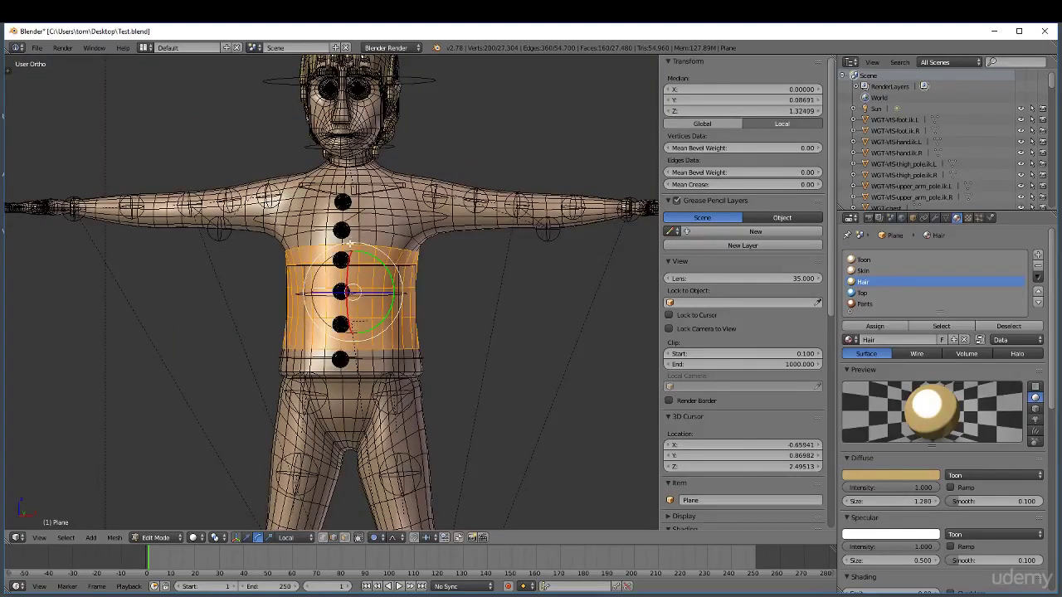
key(ctrl+KP_Add)
key(ctrl+KP_Add)
key(ctrl+KP_Add)
key(ctrl+KP_Add)
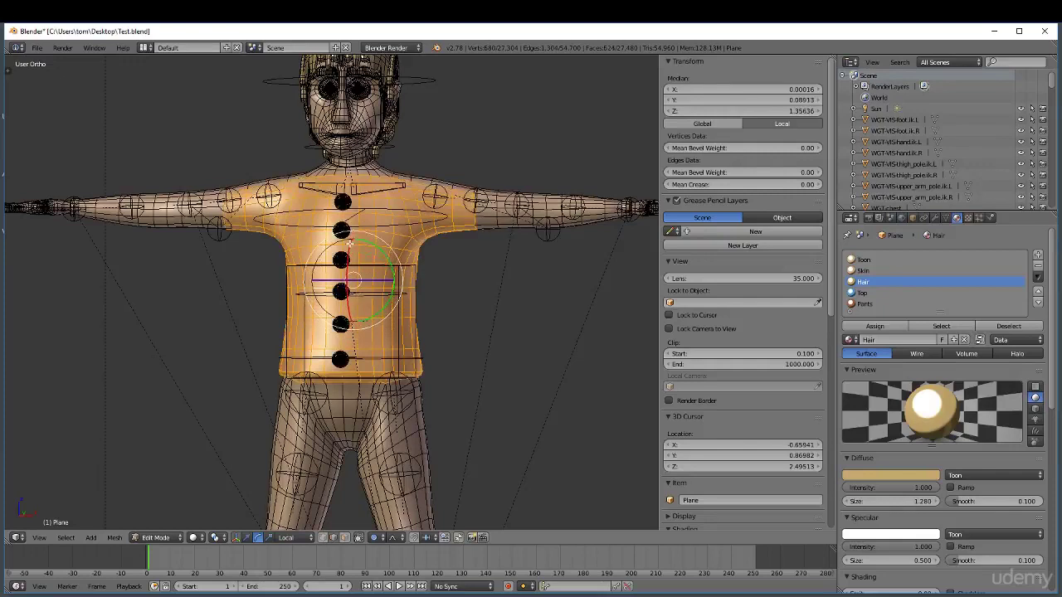
key(ctrl+KP_Add)
key(ctrl+KP_Add)
key(ctrl+KP_Add)
key(ctrl+KP_Add)
key(ctrl+KP_Add)
key(ctrl+KP_Add)
key(ctrl+KP_Add)
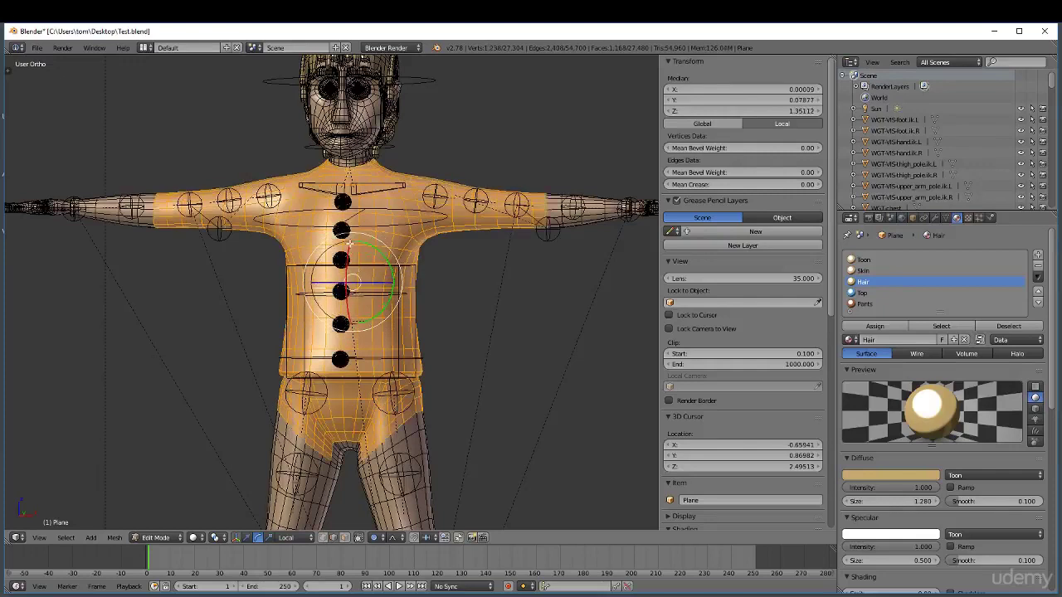
key(ctrl+KP_Add)
key(ctrl+KP_Add)
key(ctrl+KP_Add)
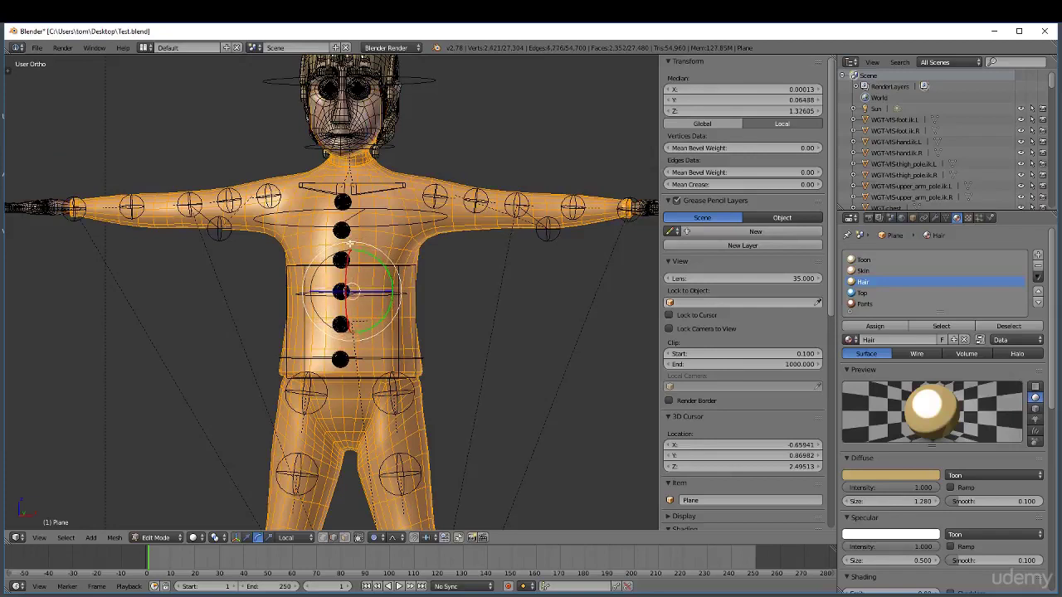
Deselect the visible head and neck geometry above the collar with circle select.
scroll(350, 244, down, 2)
middle_drag(351, 244, 232, 256)
scroll(308, 176, up, 6)
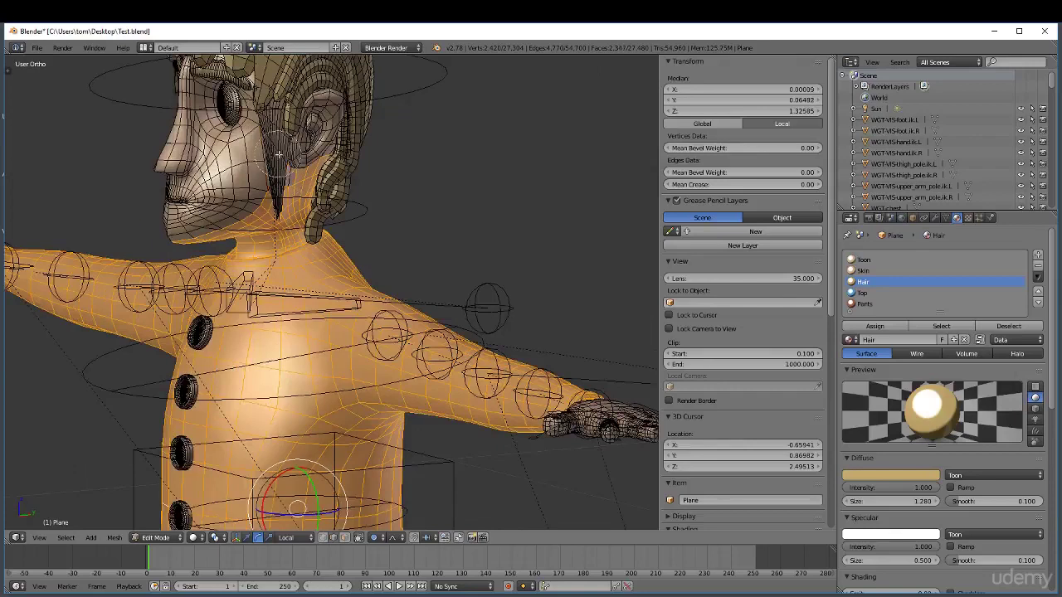
mouse_move(330, 163)
middle_down()
mouse_move(257, 182)
mouse_move(232, 209)
mouse_move(212, 211)
mouse_move(290, 204)
mouse_move(287, 235)
mouse_move(187, 219)
mouse_move(484, 157)
mouse_move(435, 107)
mouse_move(440, 153)
mouse_move(467, 156)
mouse_move(405, 149)
mouse_move(448, 130)
mouse_move(410, 143)
middle_up()
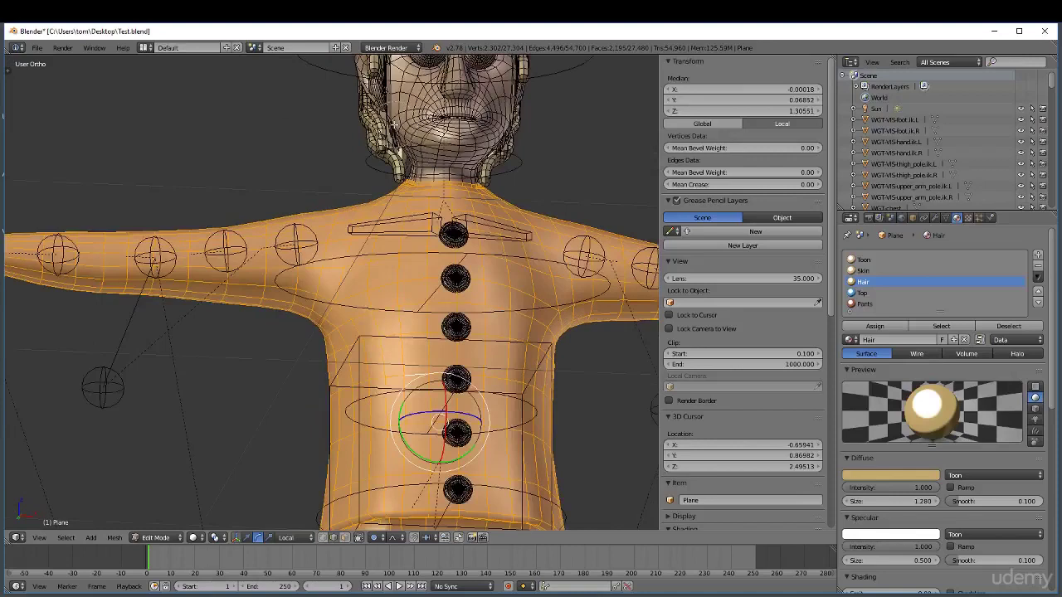
middle_drag(501, 133, 244, 156)
key(c)
middle_drag(138, 151, 142, 141)
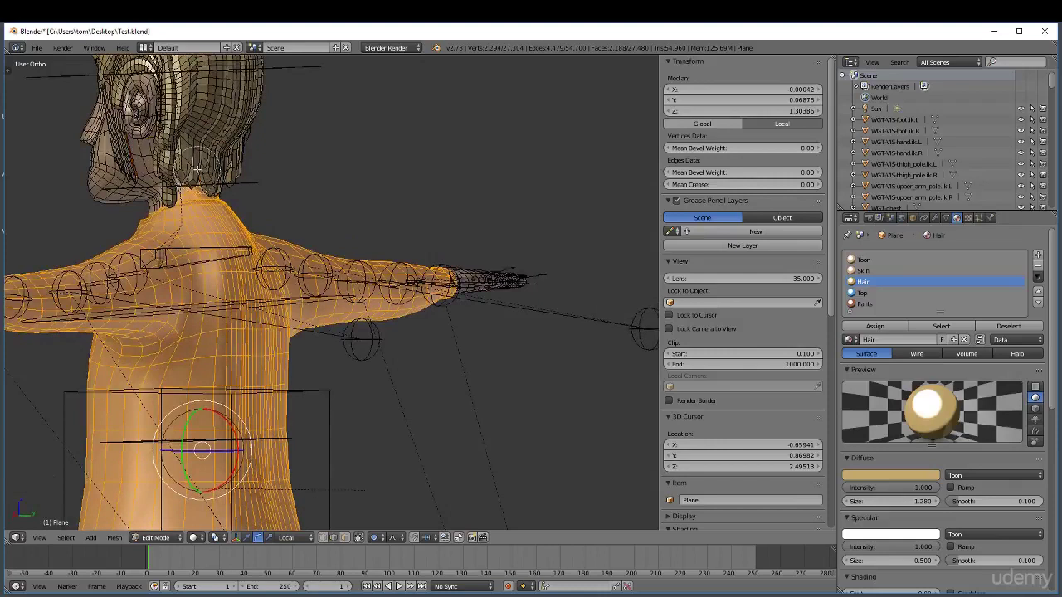
Switch the viewport to wireframe shading and deselect the remaining neck and head geometry with circle select.
key(z)
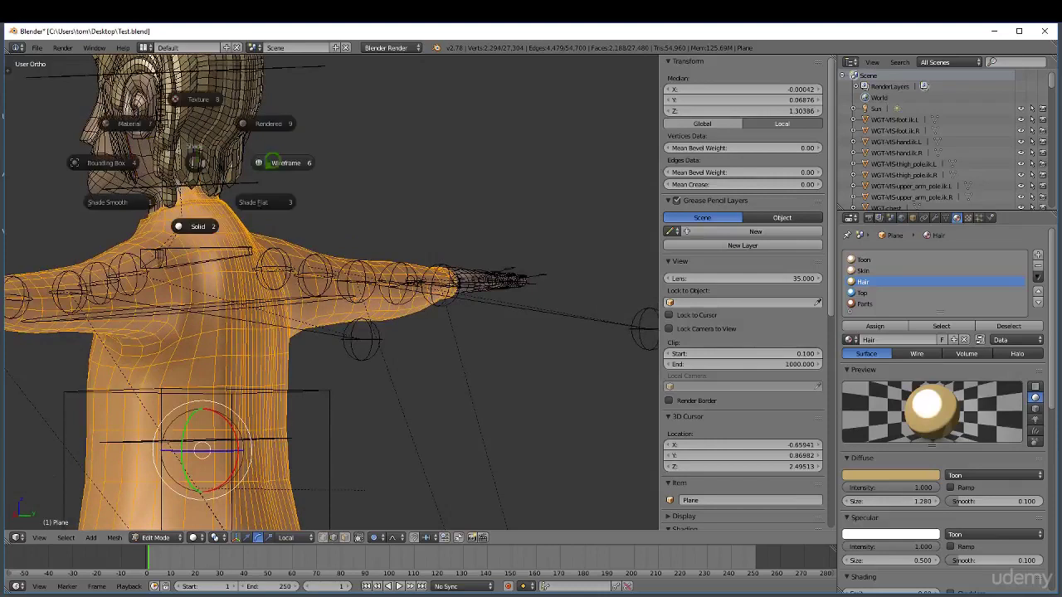
click(286, 162)
key(c)
mouse_move(136, 123)
middle_down()
mouse_move(124, 119)
mouse_move(234, 121)
mouse_move(173, 135)
mouse_move(183, 149)
mouse_move(128, 148)
mouse_move(191, 147)
mouse_move(179, 149)
middle_up()
key(Escape)
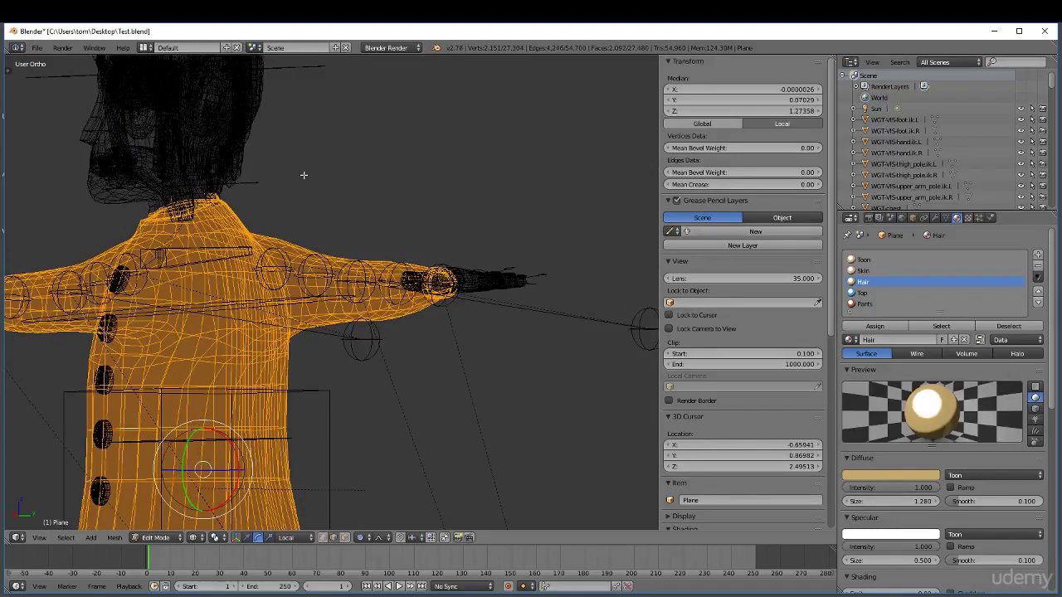
Deselect both legs below the top's hem with circle select, and return the viewport to solid shading.
scroll(279, 174, down, 4)
scroll(262, 406, up, 2)
key(c)
scroll(268, 442, up, 1)
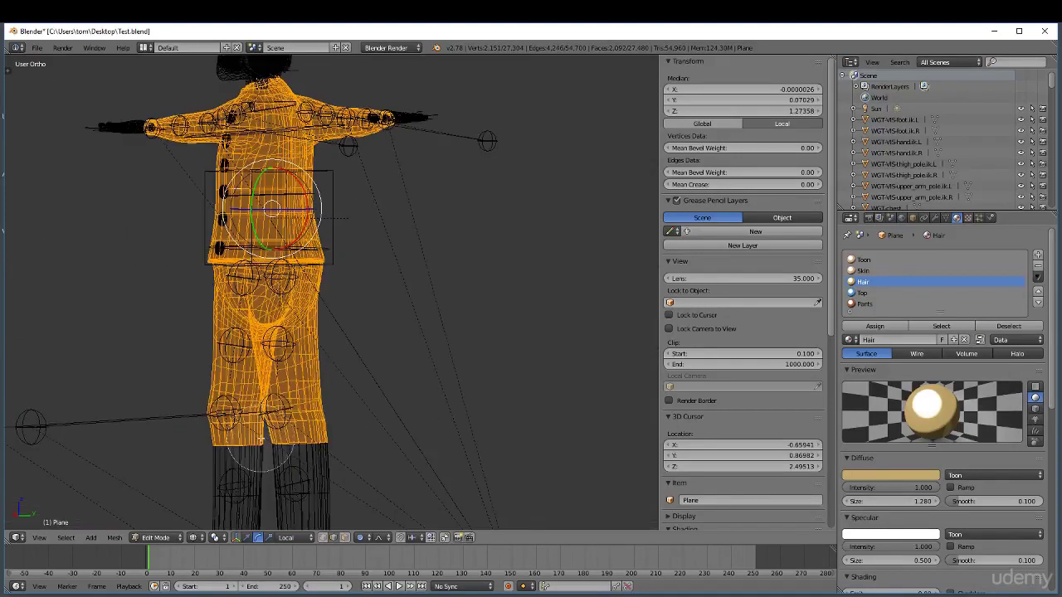
scroll(252, 435, down, 3)
mouse_move(250, 433)
middle_down()
mouse_move(321, 431)
mouse_move(213, 399)
mouse_move(379, 356)
mouse_move(223, 331)
mouse_move(266, 304)
mouse_move(321, 310)
middle_up()
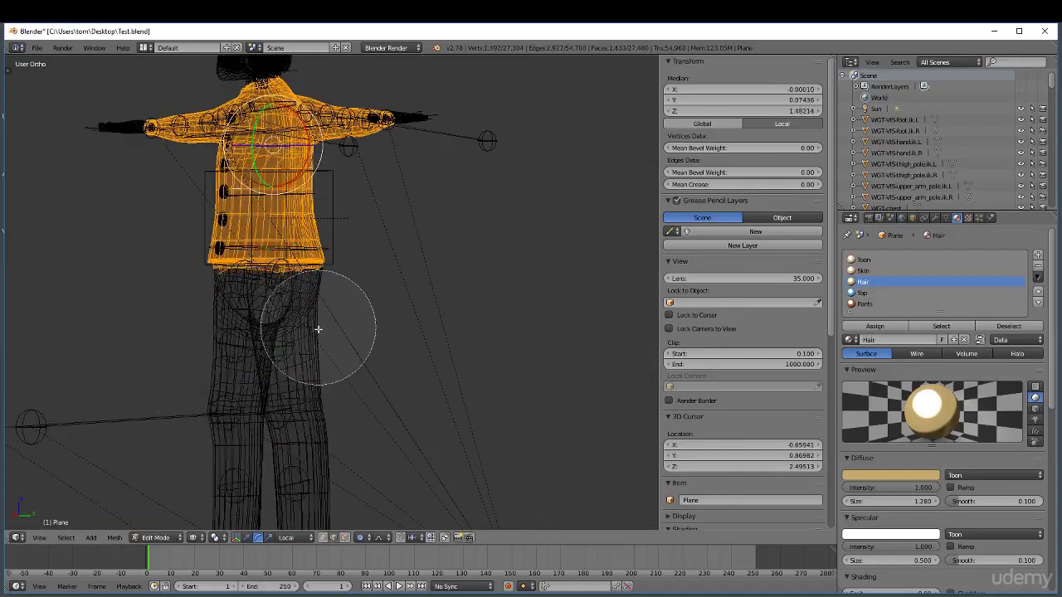
key(Escape)
key(z)
click(298, 400)
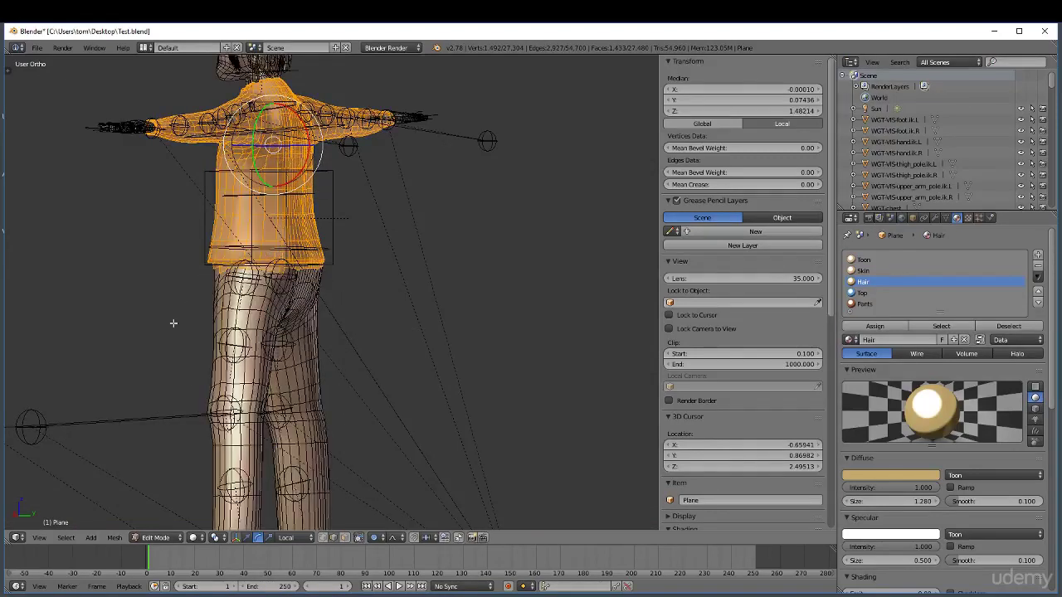
Deselect the stray trouser geometry hanging below the near side of the top's hem with circle select.
scroll(190, 243, down, 4)
scroll(205, 250, up, 7)
scroll(274, 274, up, 3)
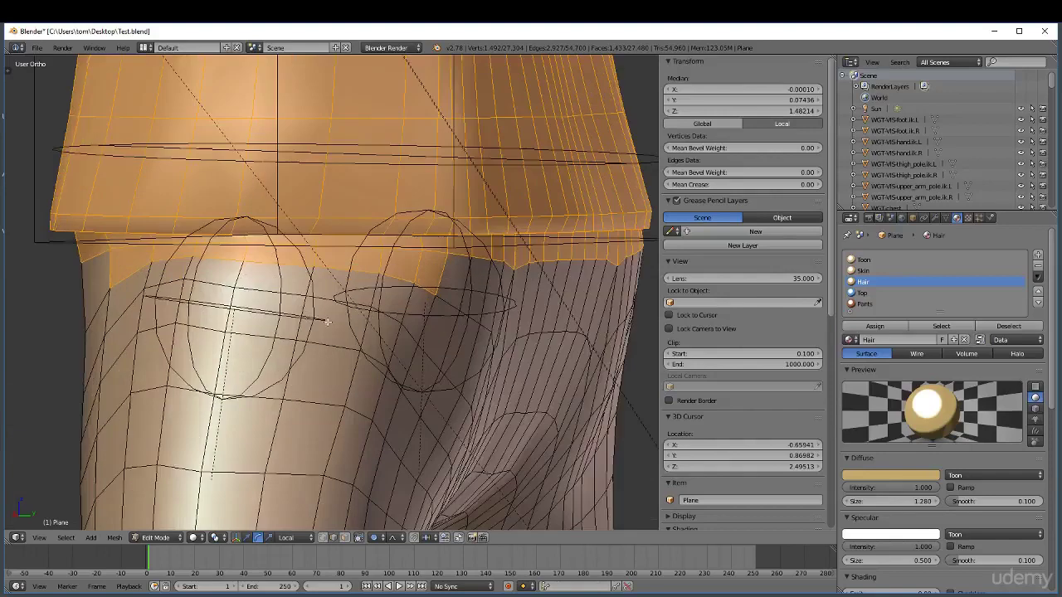
mouse_move(394, 314)
middle_down()
mouse_move(391, 301)
mouse_move(340, 299)
middle_up()
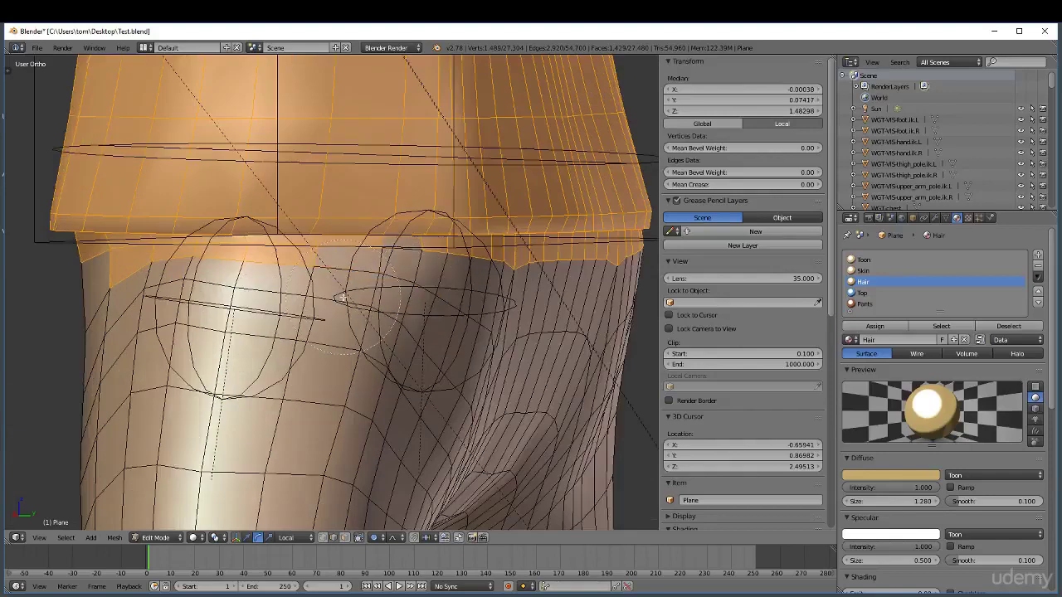
mouse_move(207, 297)
middle_down()
mouse_move(133, 274)
mouse_move(83, 284)
middle_up()
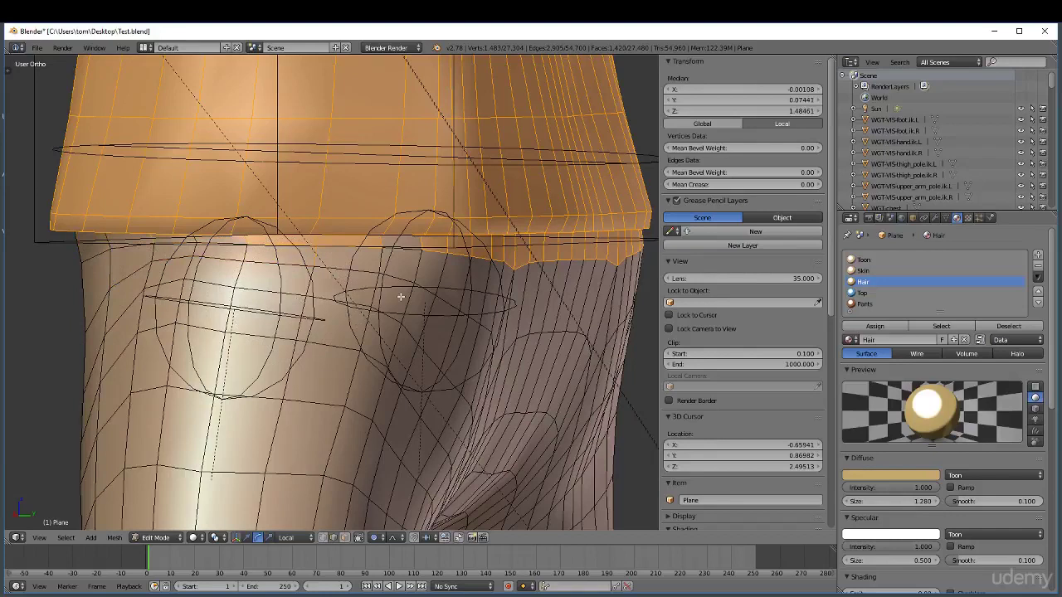
Switch to face select mode and deselect the remaining trouser faces under the hem around the body.
key(ctrl+Tab)
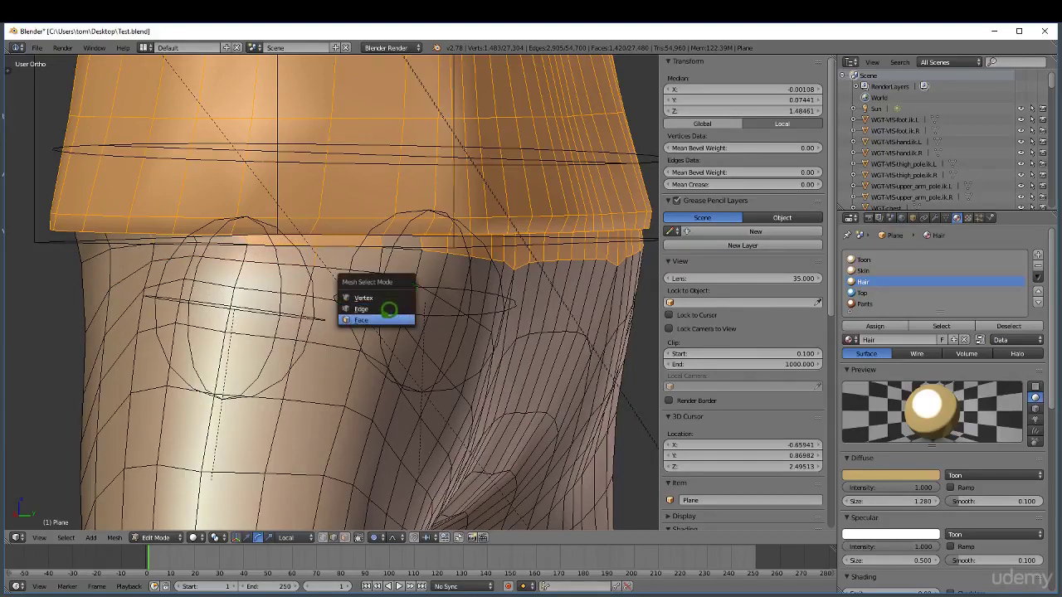
click(387, 308)
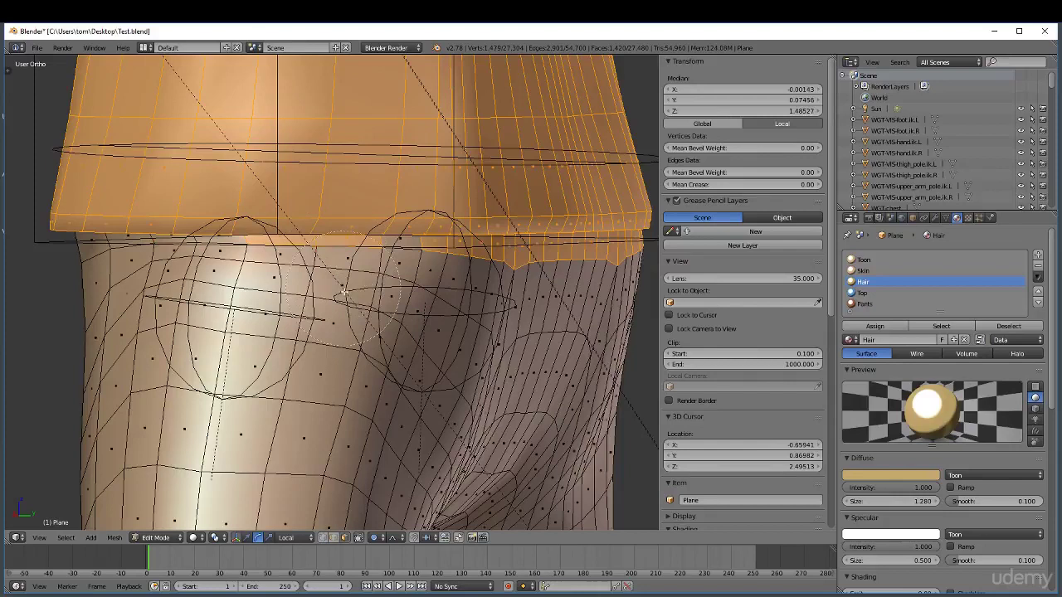
mouse_move(336, 300)
middle_down()
mouse_move(490, 278)
mouse_move(554, 301)
mouse_move(609, 301)
mouse_move(524, 315)
mouse_move(247, 309)
middle_up()
right_click(609, 300)
mouse_move(362, 312)
middle_down()
mouse_move(526, 299)
mouse_move(459, 308)
mouse_move(384, 300)
middle_up()
key(c)
mouse_move(306, 297)
middle_down()
mouse_move(569, 303)
mouse_move(394, 293)
mouse_move(371, 317)
middle_up()
right_click(540, 304)
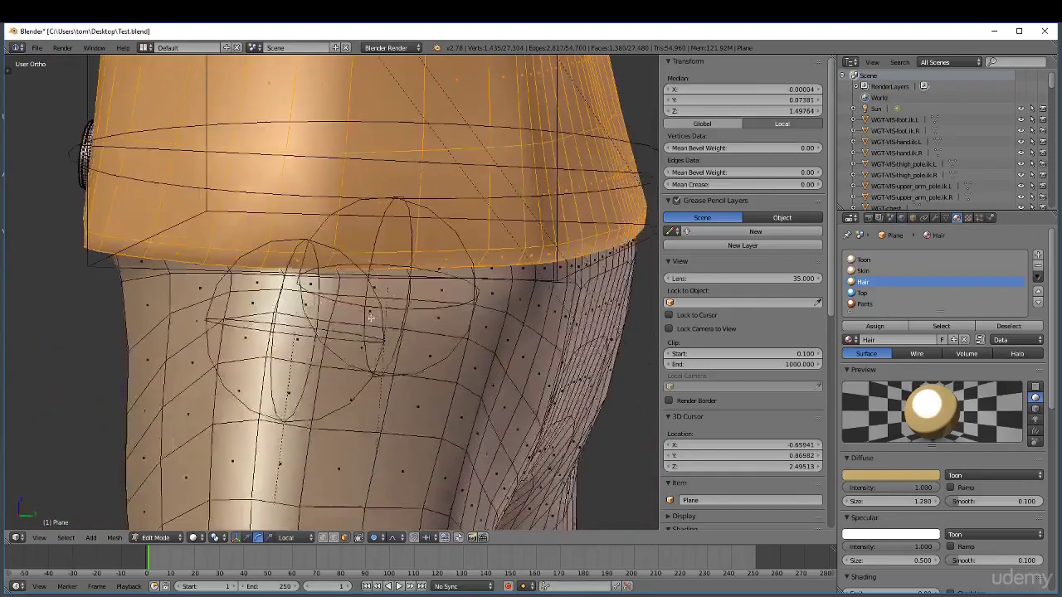
Deselect the neck faces inside the collar with circle select, working from the front around to the back.
scroll(429, 337, down, 10)
middle_drag(373, 238, 433, 186)
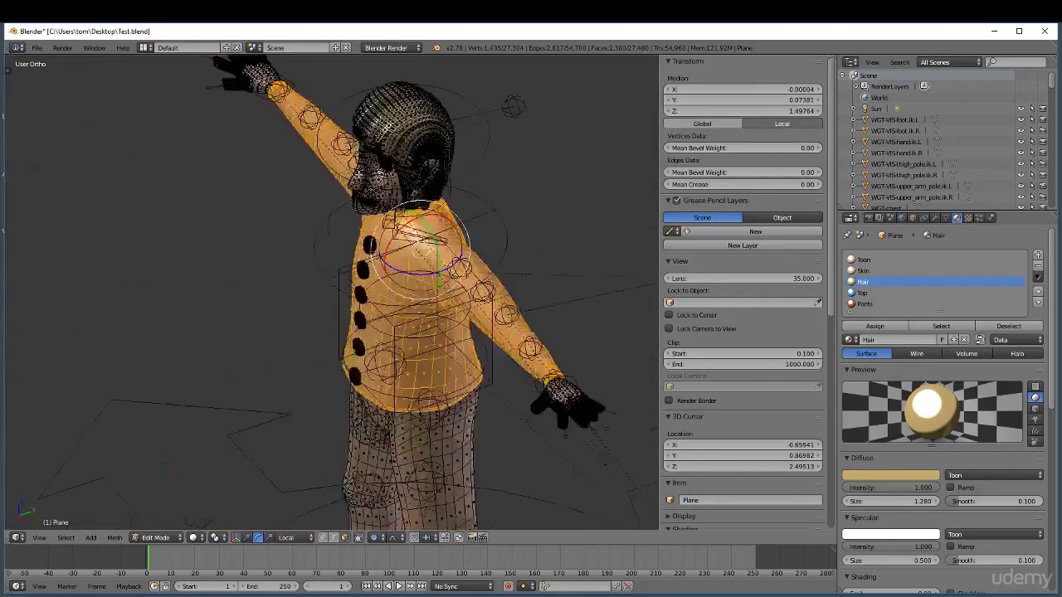
scroll(433, 185, up, 5)
middle_drag(432, 132, 463, 138)
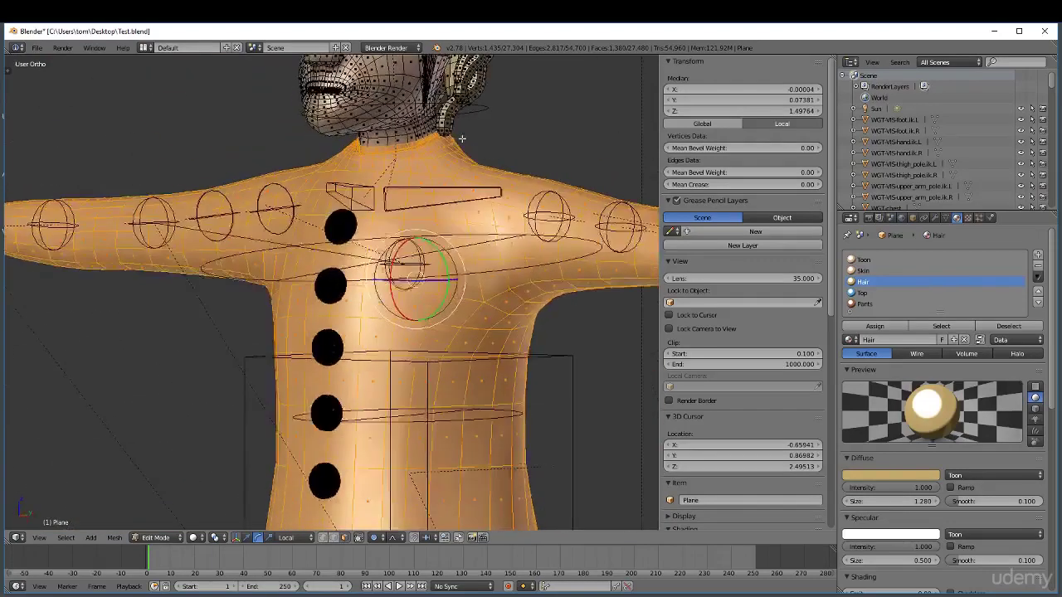
scroll(385, 135, up, 4)
middle_drag(374, 163, 401, 162)
scroll(402, 163, up, 2)
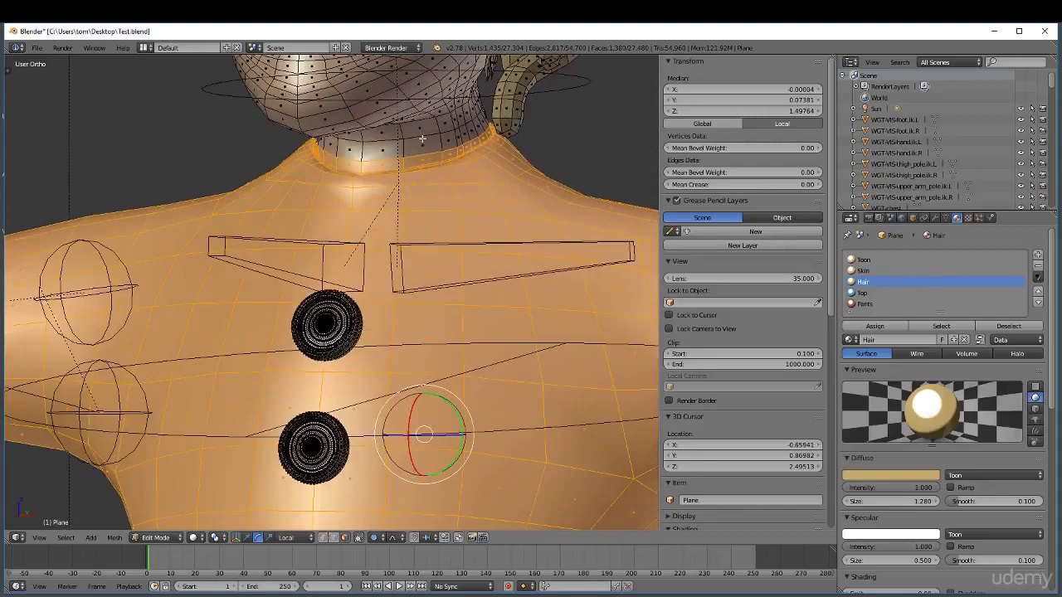
scroll(411, 131, up, 8)
mouse_move(418, 145)
middle_down()
mouse_move(313, 148)
mouse_move(355, 135)
mouse_move(460, 133)
mouse_move(501, 107)
mouse_move(494, 127)
mouse_move(385, 172)
middle_up()
right_click(502, 106)
drag(409, 171, 401, 168)
middle_drag(370, 177, 342, 180)
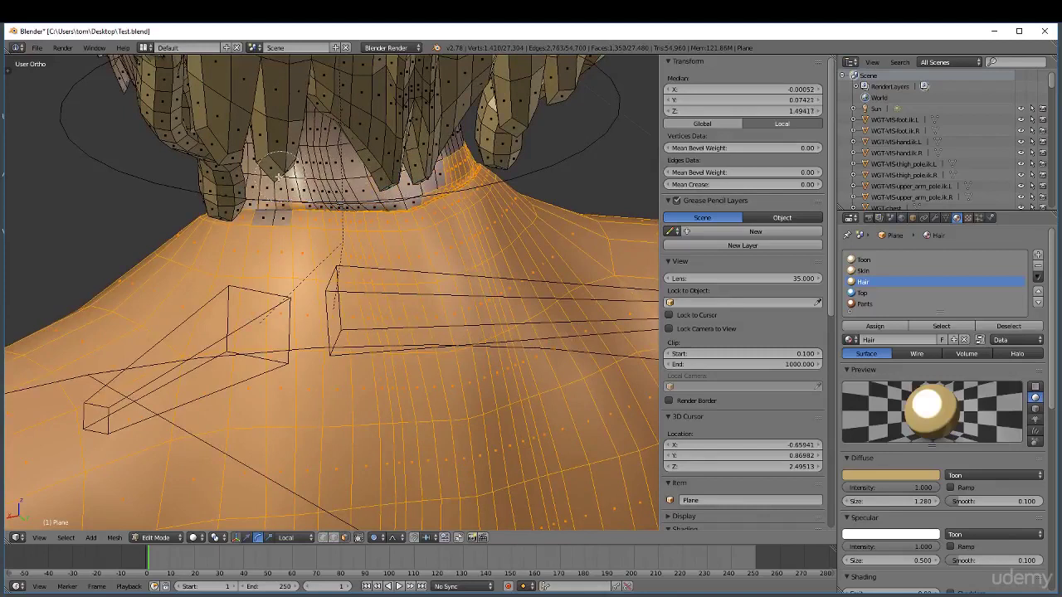
middle_drag(403, 158, 448, 135)
key(Escape)
Reselect the missing shoulder faces just below the collar beneath the back hair.
middle_drag(508, 153, 453, 166)
scroll(214, 239, up, 4)
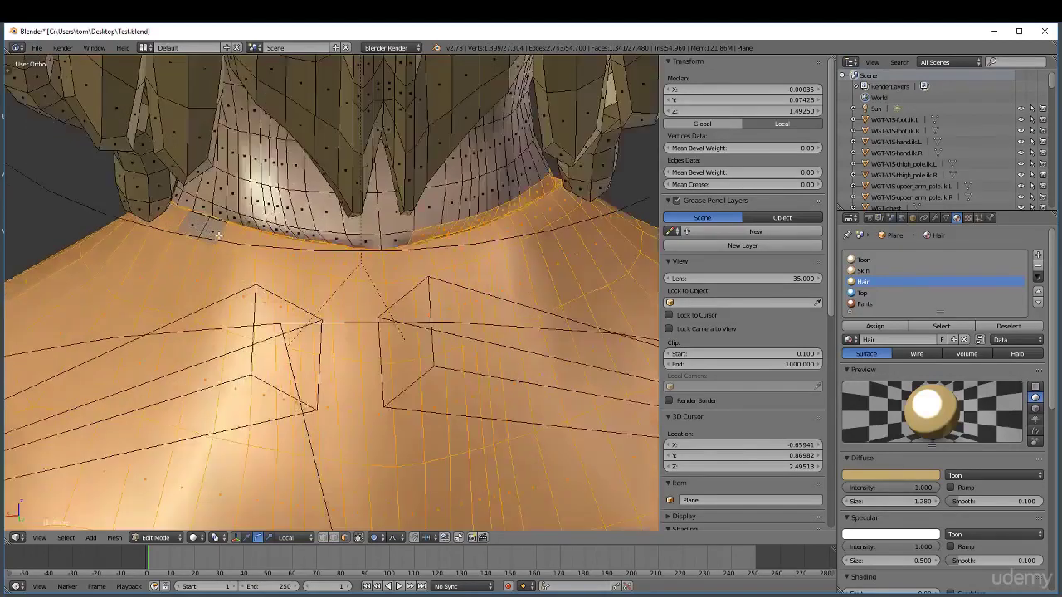
drag(209, 231, 184, 223)
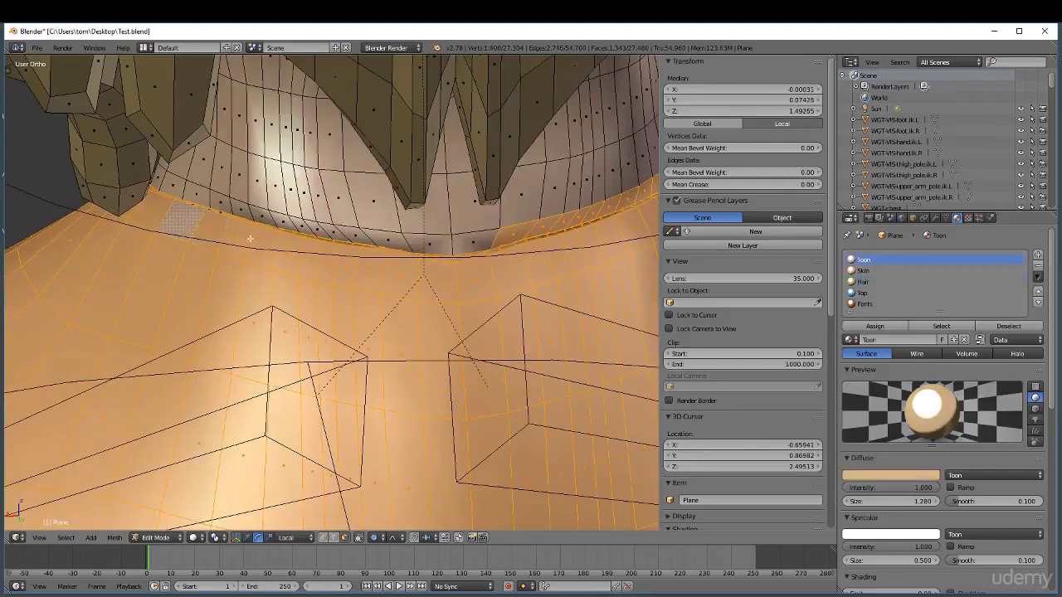
Deselect the remaining neck faces along the inner collar edge with circle select.
middle_drag(494, 253, 395, 222)
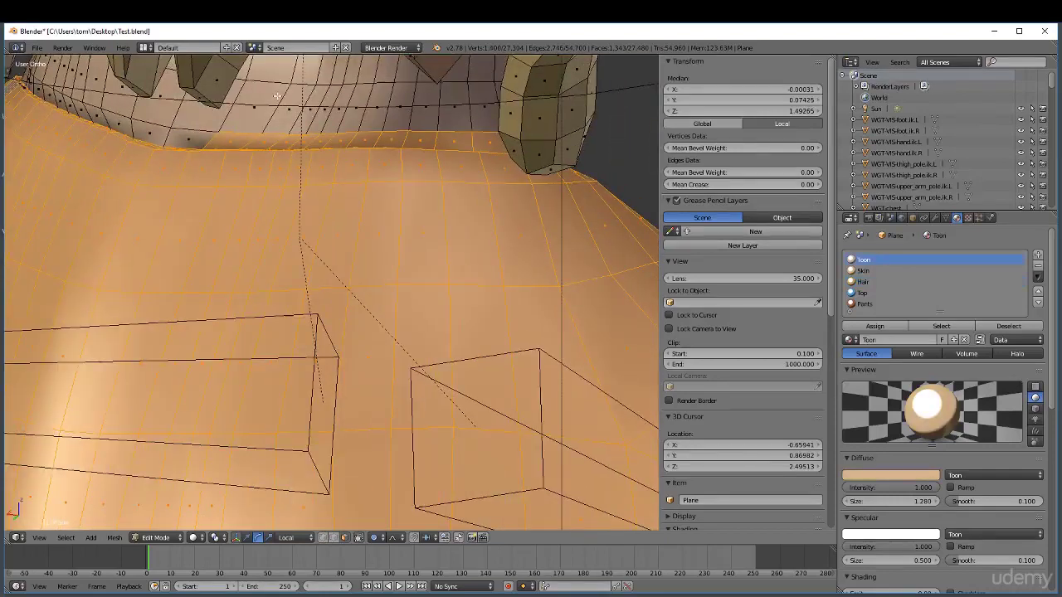
mouse_move(248, 117)
middle_down()
mouse_move(511, 114)
mouse_move(467, 147)
mouse_move(293, 133)
middle_up()
key(c)
middle_drag(130, 125, 51, 93)
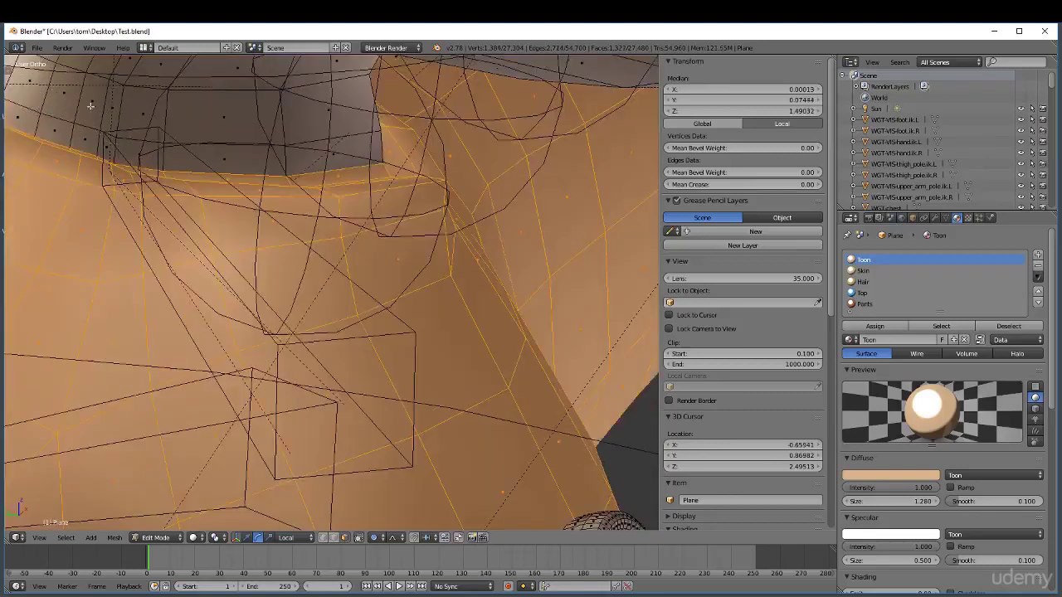
right_click(55, 93)
Assign the Top material to the selected torso and sleeve faces, and clear the selection.
scroll(58, 93, down, 4)
middle_drag(349, 166, 216, 174)
scroll(216, 171, down, 4)
scroll(220, 169, down, 3)
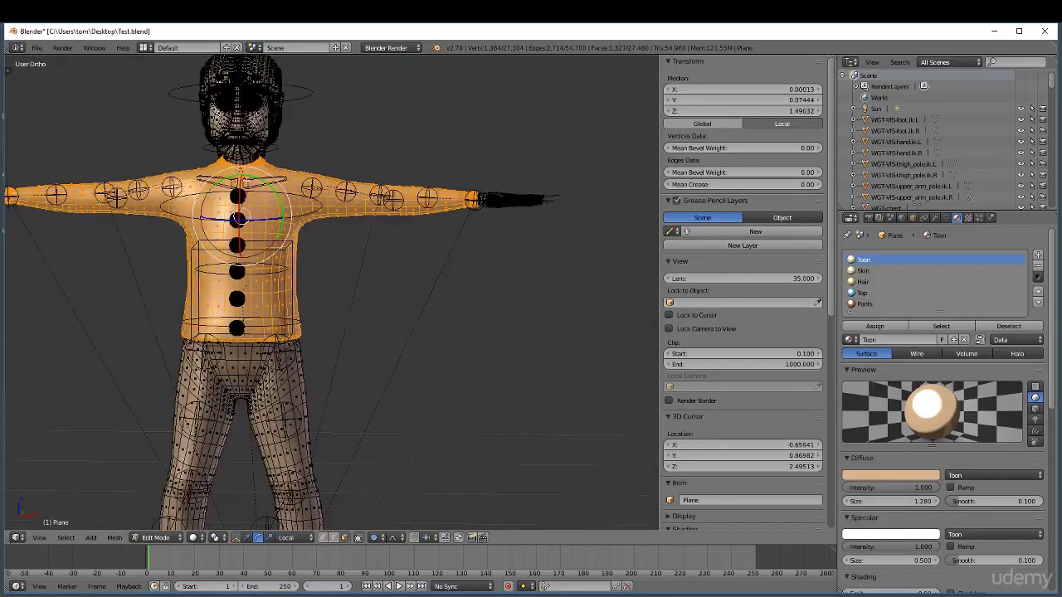
middle_drag(384, 220, 465, 249)
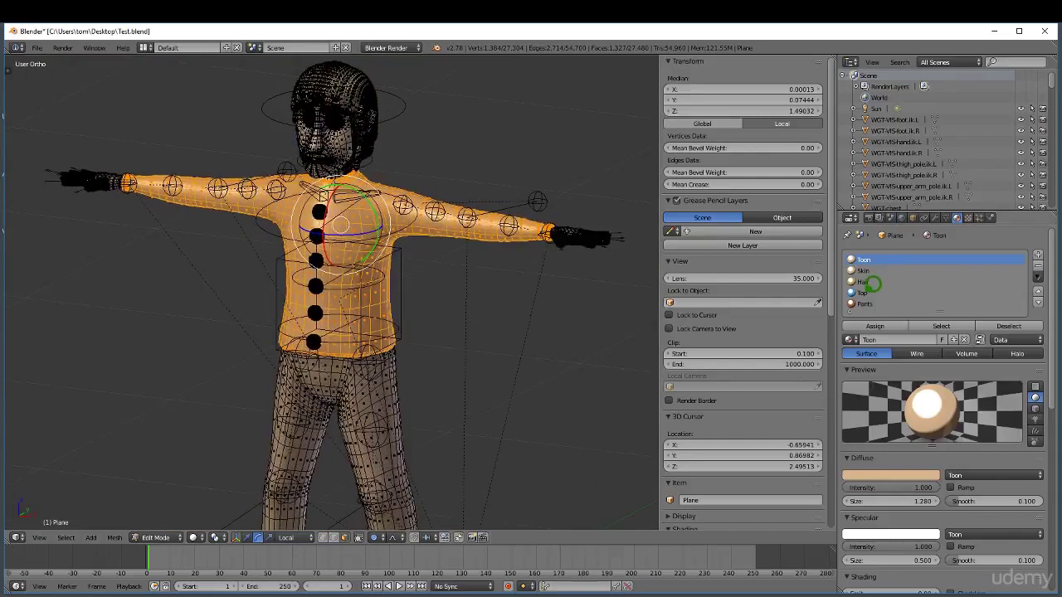
click(875, 292)
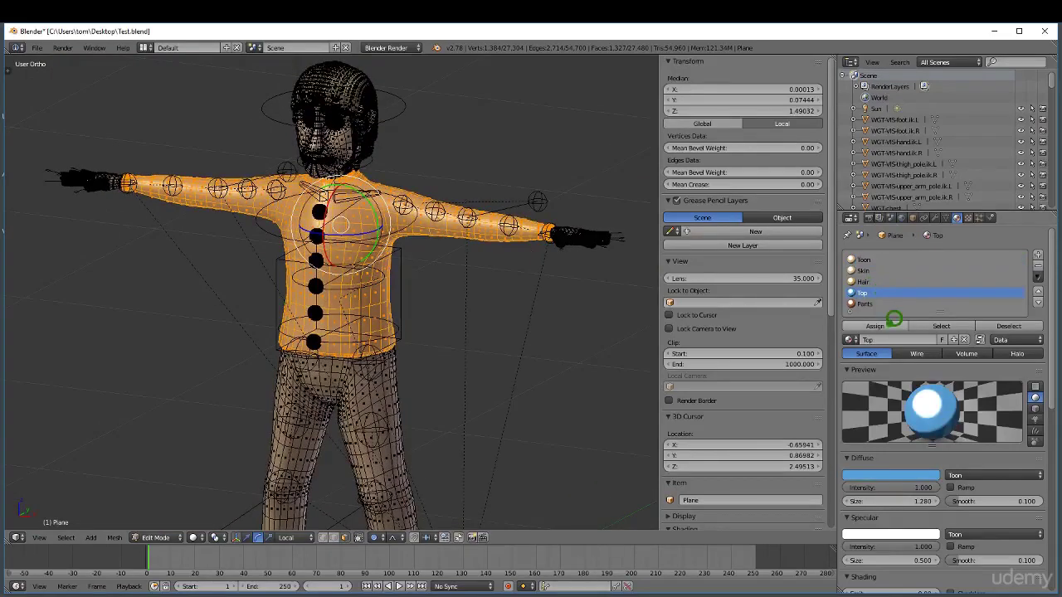
click(880, 325)
key(a)
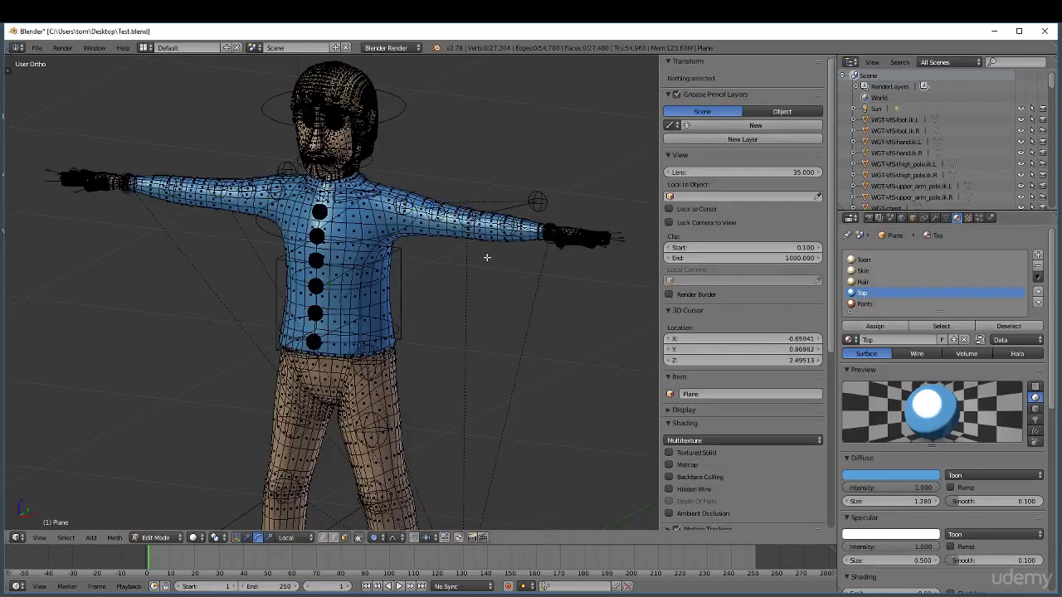
Select the horizontal face loops around both legs just below the knees.
scroll(467, 258, down, 4)
scroll(448, 336, up, 10)
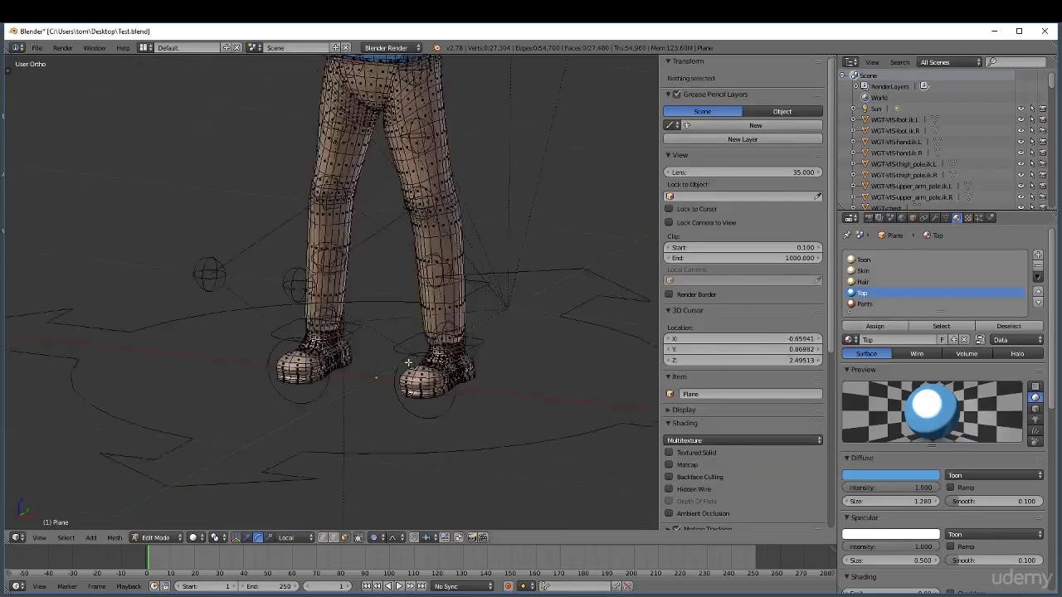
scroll(434, 334, down, 4)
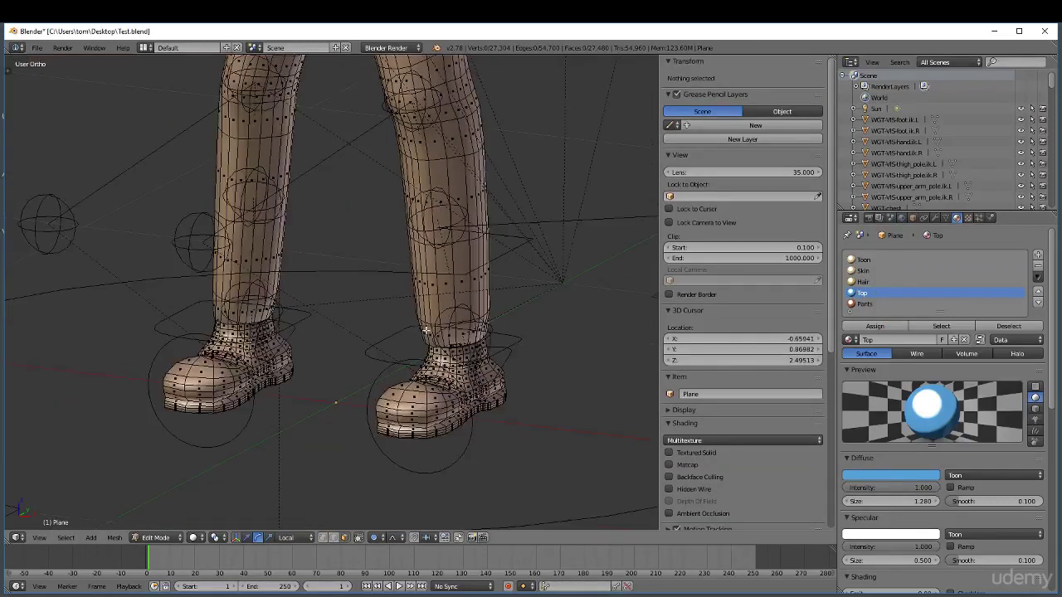
alt+right_click(432, 112)
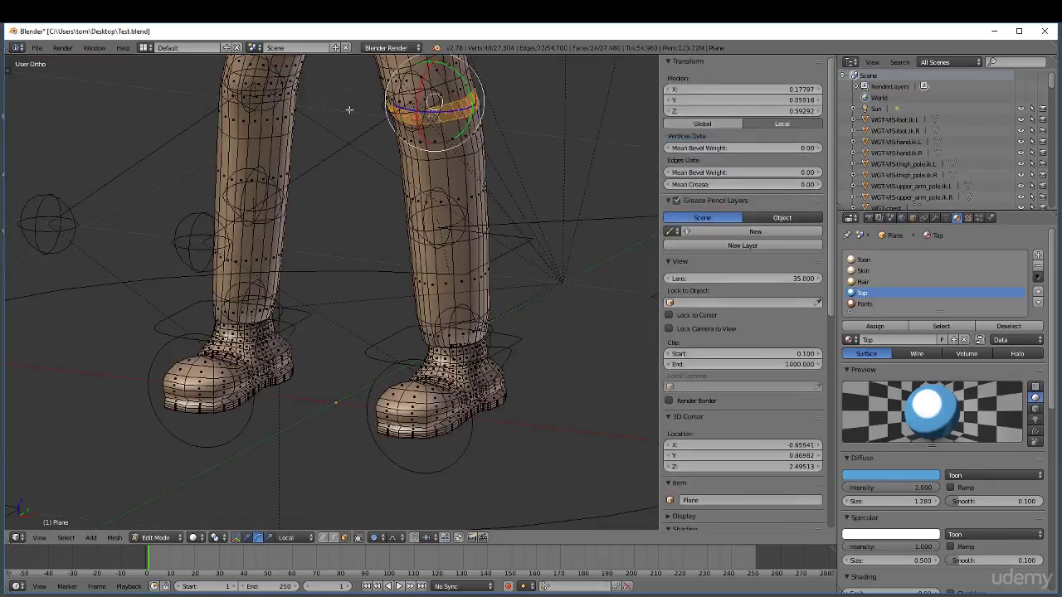
alt+shift+right_click(271, 97)
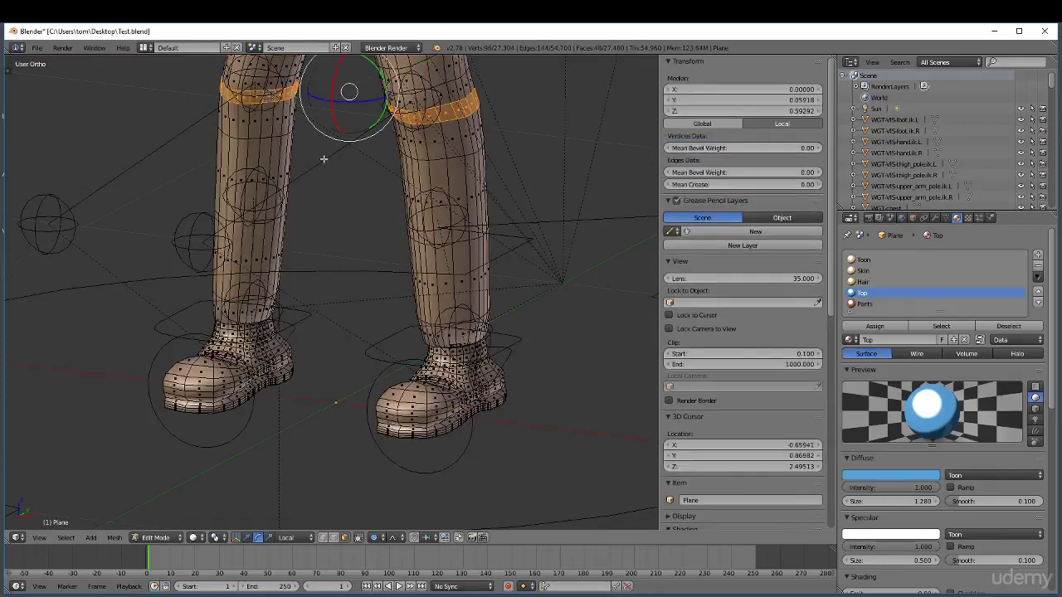
Grow the selection up to the waist and down to the shoe tops, and shrink it by one ring.
scroll(407, 274, down, 4)
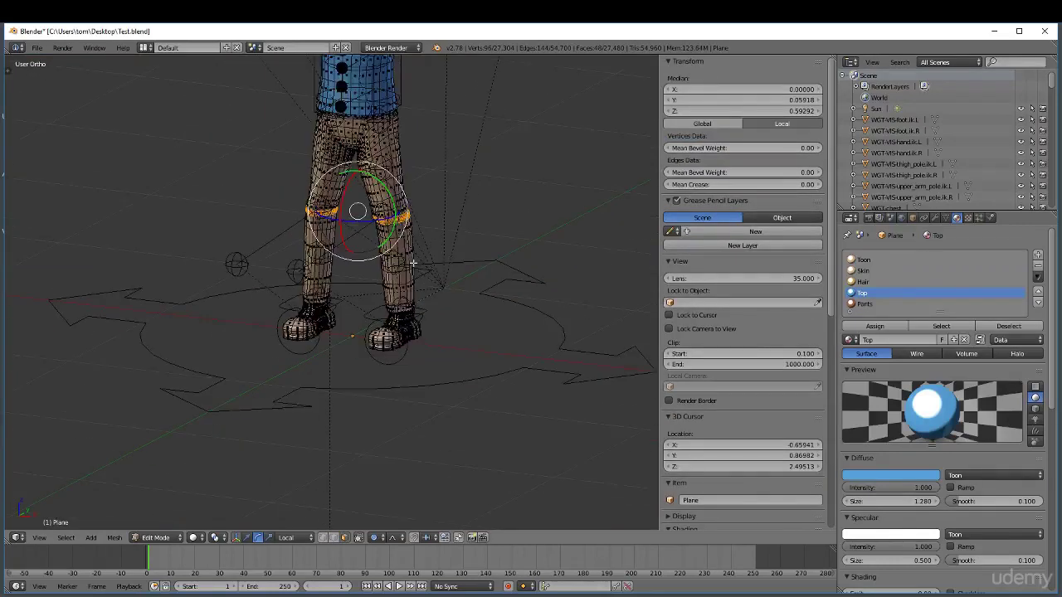
key(ctrl+KP_Add)
key(ctrl+KP_Add)
key(ctrl+KP_Add)
key(ctrl+KP_Add)
key(ctrl+KP_Add)
key(ctrl+KP_Add)
key(ctrl+KP_Add)
key(ctrl+KP_Add)
key(ctrl+KP_Add)
key(ctrl+KP_Add)
key(ctrl+KP_Add)
key(ctrl+KP_Add)
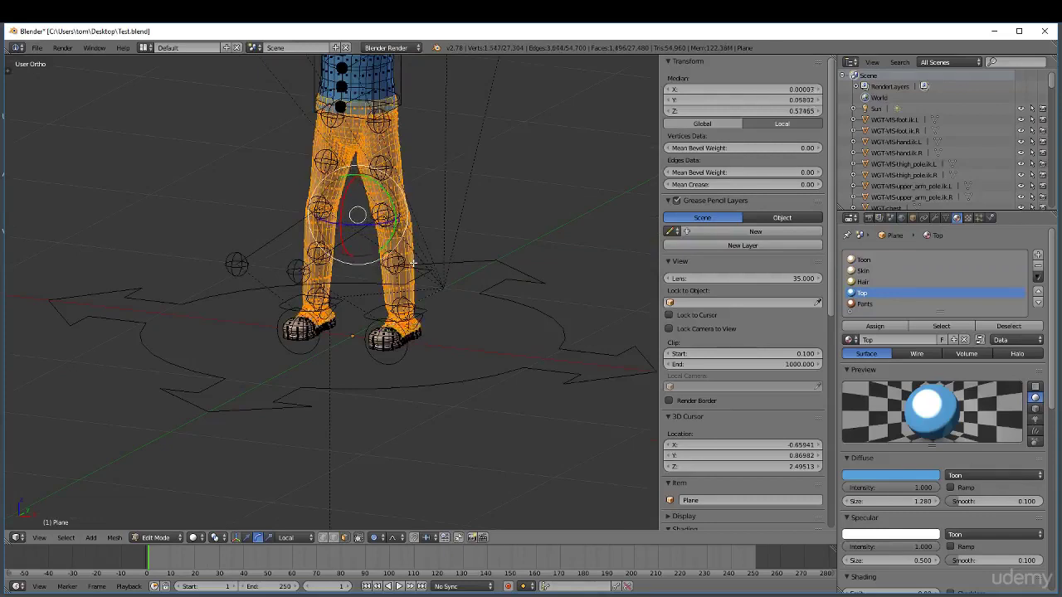
key(ctrl+KP_Subtract)
Deselect the face loop along the top's lower hem and the accidentally picked vertical loops at the front.
key(KP_Decimal)
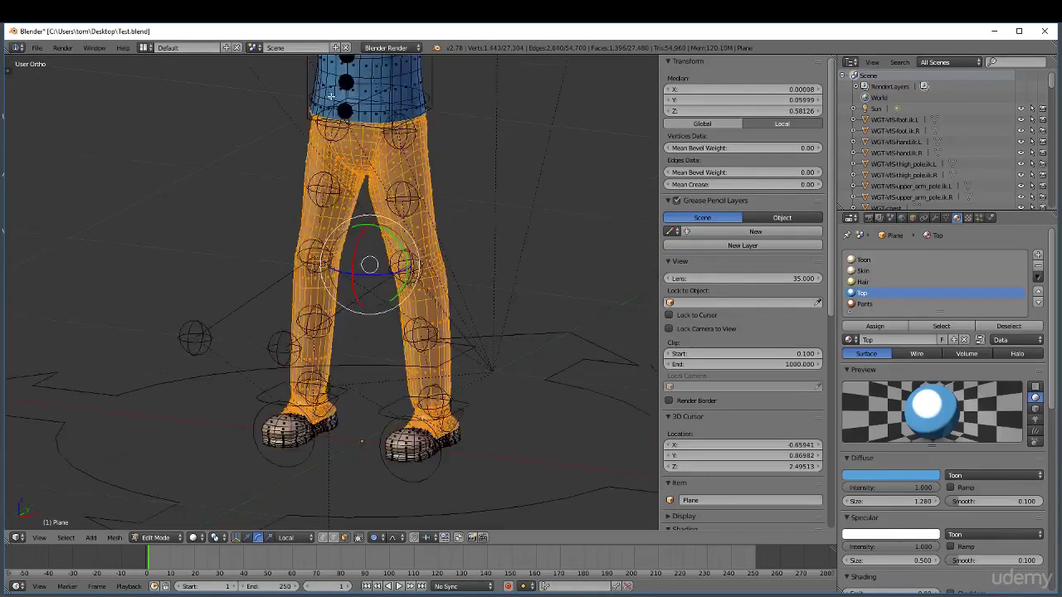
middle_drag(401, 128, 363, 172)
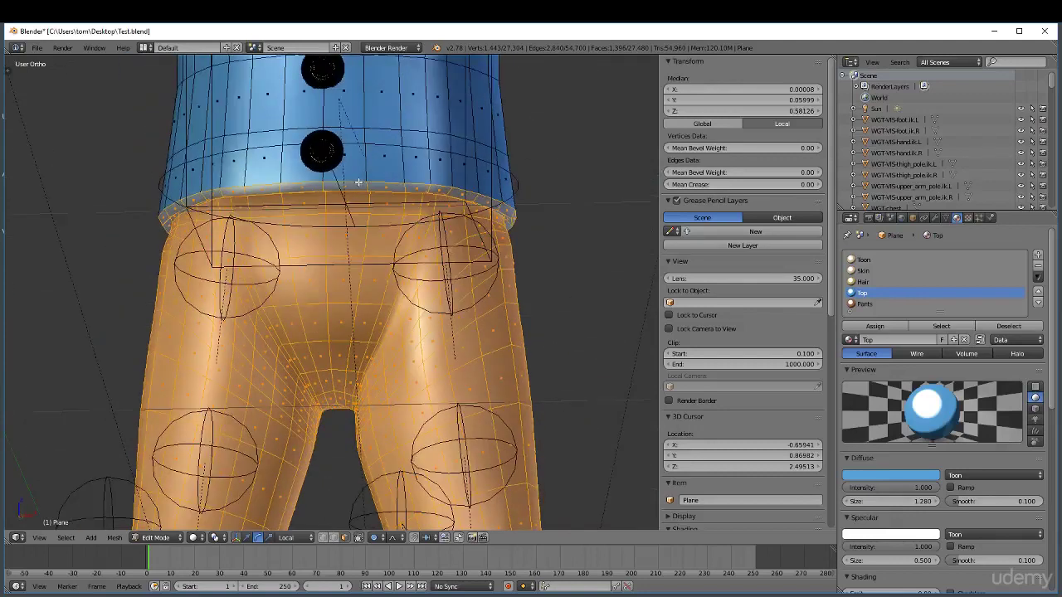
alt+shift+right_click(362, 184)
alt+shift+right_click(366, 181)
alt+shift+right_click(371, 182)
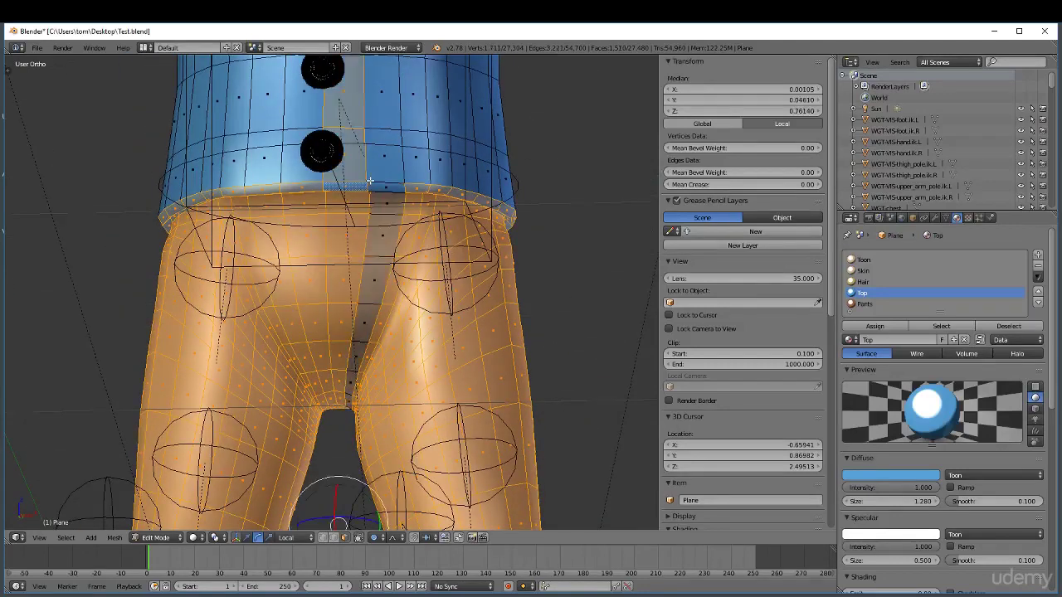
alt+shift+right_click(365, 183)
alt+shift+right_click(360, 175)
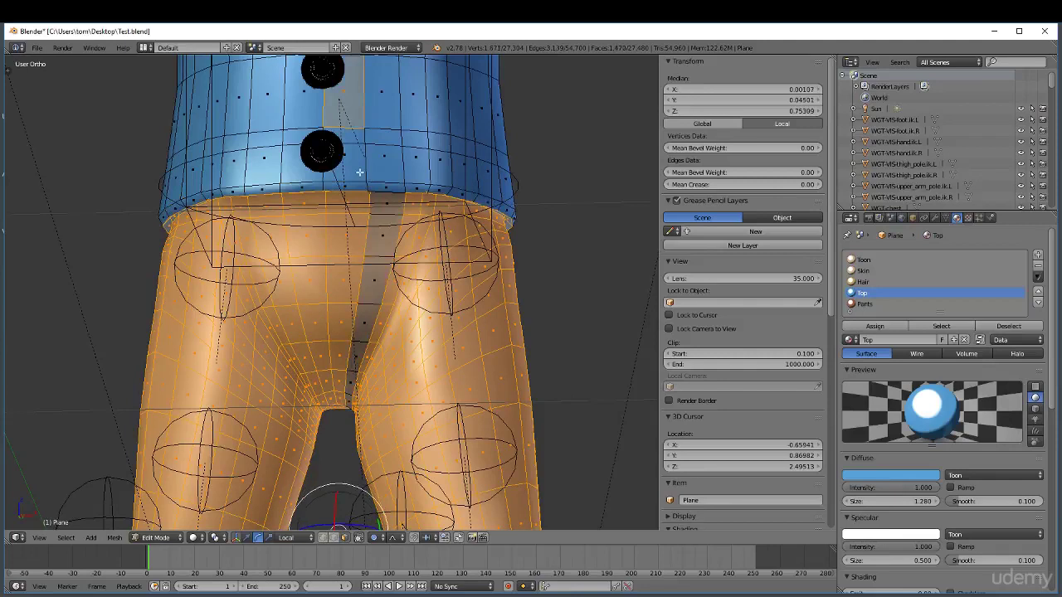
alt+shift+right_click(350, 120)
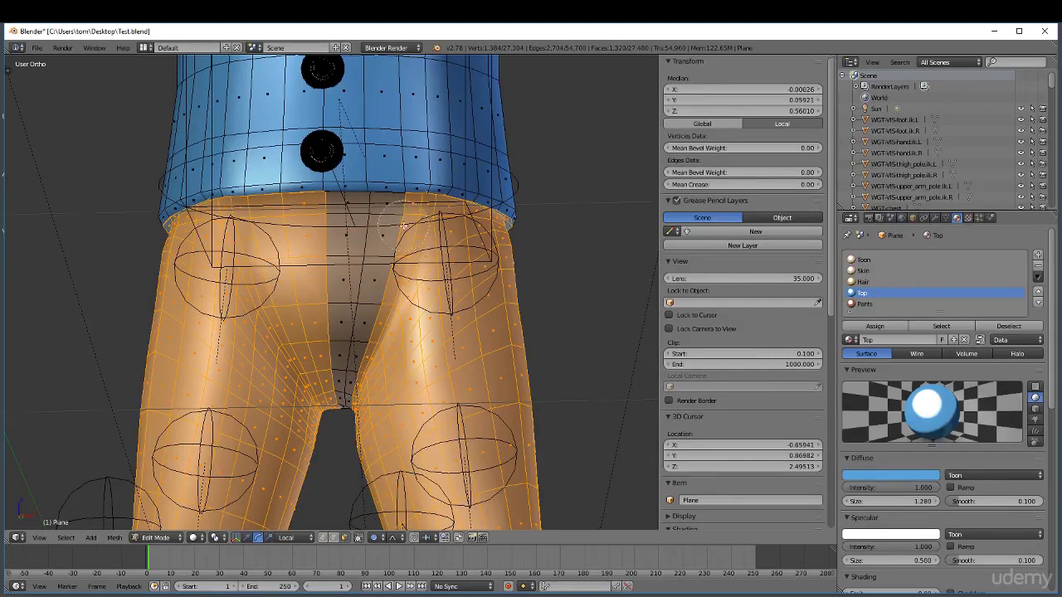
Reselect the missing strip of faces down the front centre of the trousers with circle select.
middle_drag(400, 230, 366, 251)
mouse_move(346, 245)
mouse_down()
mouse_move(382, 259)
mouse_move(382, 203)
mouse_move(388, 264)
mouse_move(334, 374)
mouse_move(357, 367)
mouse_up()
right_click(357, 367)
Deselect the faces of the top's lower hem along the front and both sides of the waist with circle select.
middle_drag(357, 367, 339, 252)
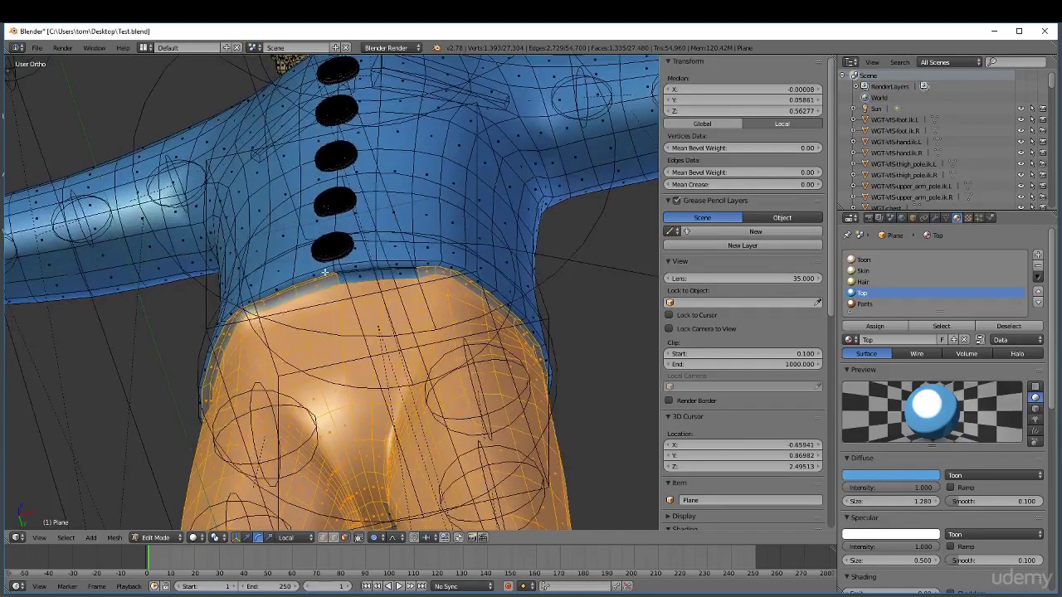
mouse_move(316, 258)
middle_down()
mouse_move(295, 278)
mouse_move(219, 290)
mouse_move(186, 335)
mouse_move(183, 381)
middle_up()
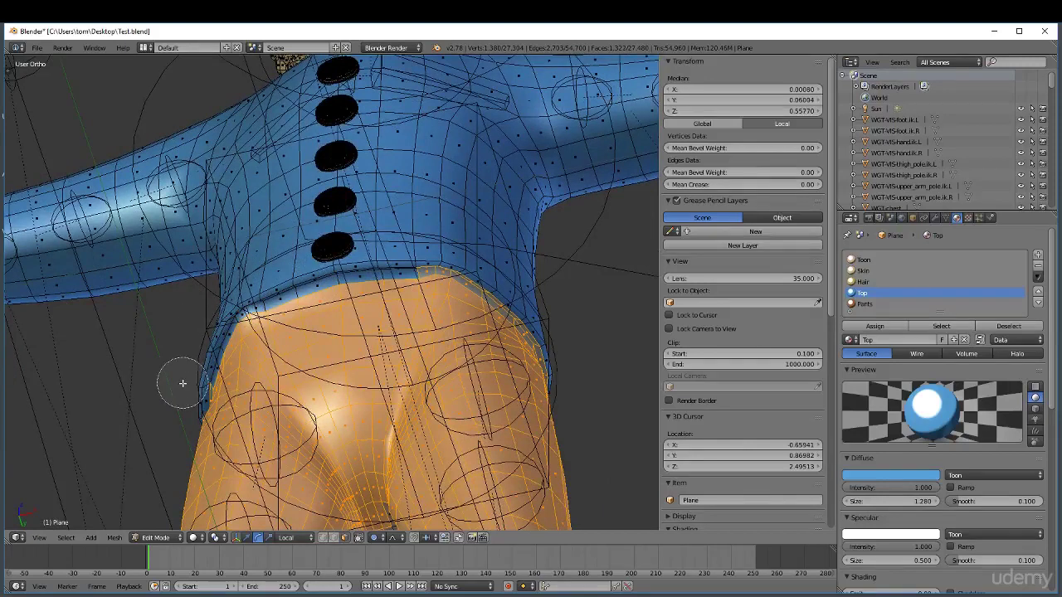
mouse_move(443, 242)
middle_down()
mouse_move(428, 246)
mouse_move(462, 247)
mouse_move(543, 302)
mouse_move(556, 325)
middle_up()
right_click(456, 268)
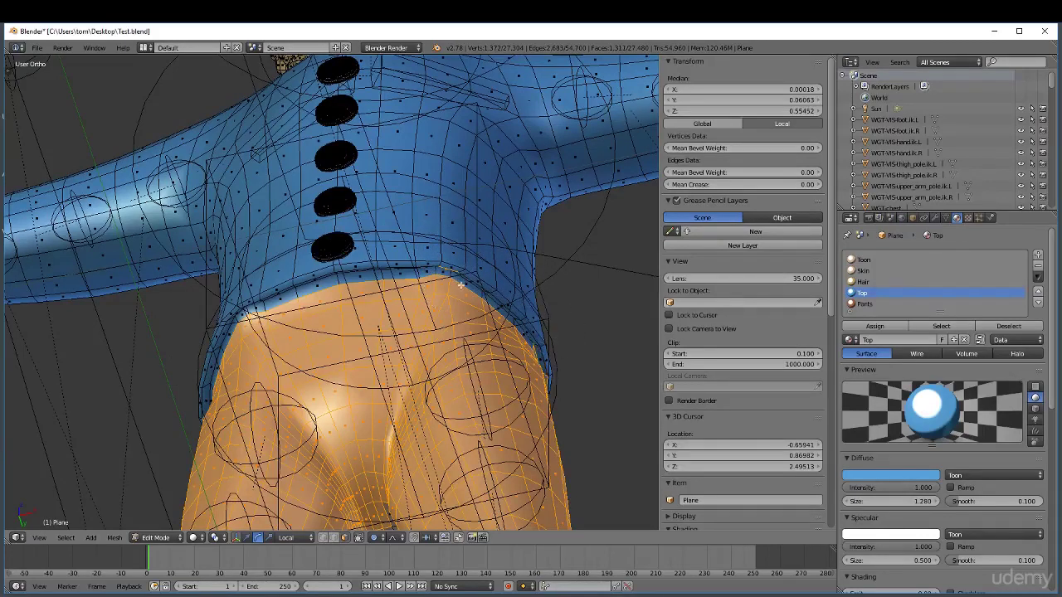
Deselect the leftover hem face of the top at the front of the waist.
middle_drag(463, 276, 462, 249)
scroll(459, 248, up, 4)
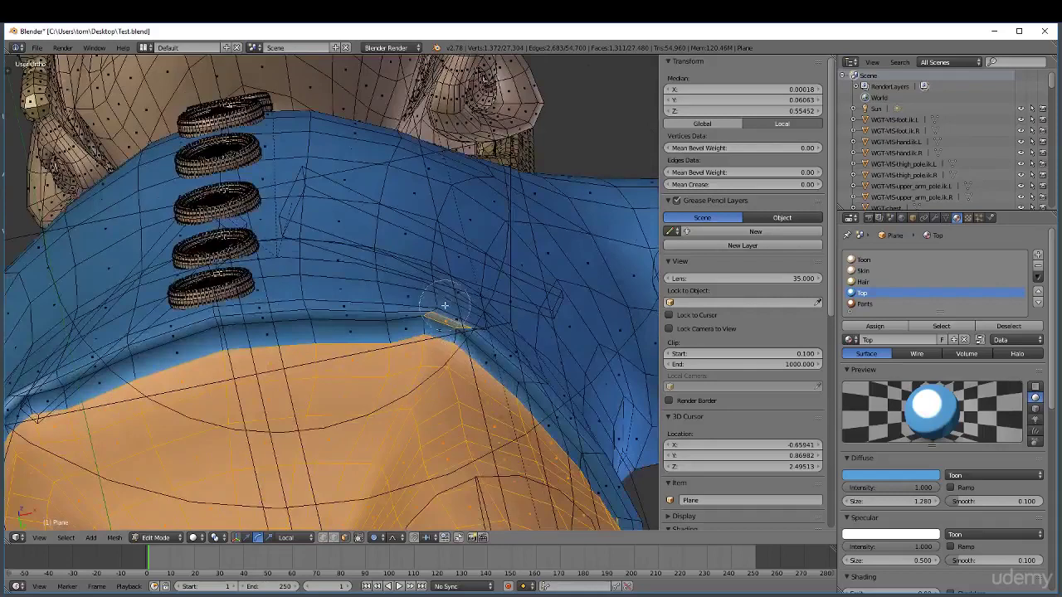
mouse_move(449, 316)
middle_down()
mouse_move(385, 279)
mouse_move(317, 271)
middle_up()
right_click(444, 318)
scroll(426, 270, down, 3)
Add the missing vertical strip of faces down the back centre of the trousers to the selection.
shift+middle_drag(426, 260, 218, 378)
middle_drag(412, 305, 344, 320)
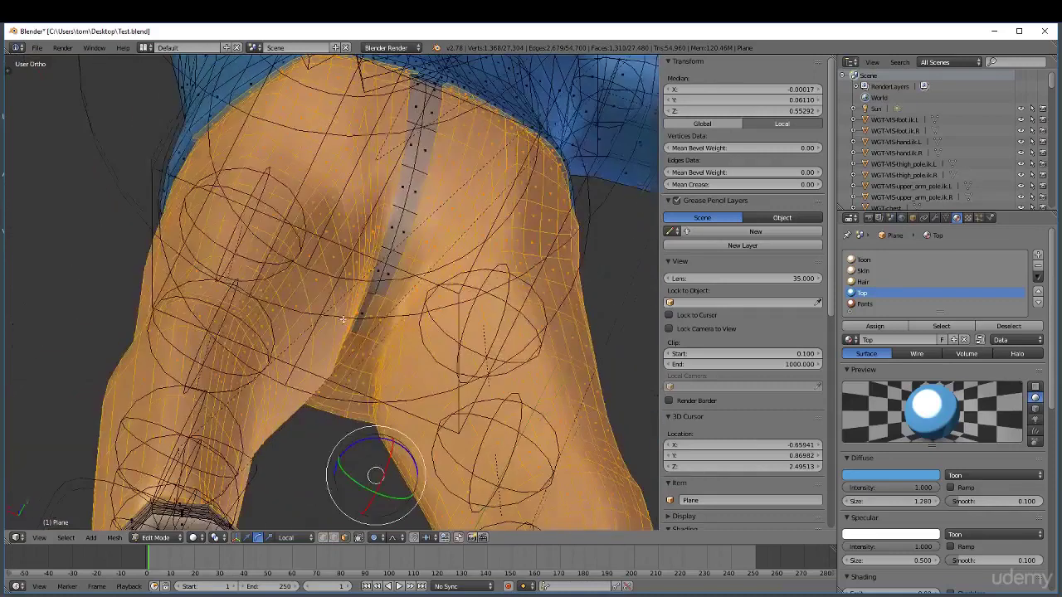
mouse_move(403, 317)
mouse_down()
mouse_move(389, 265)
mouse_move(425, 98)
mouse_up()
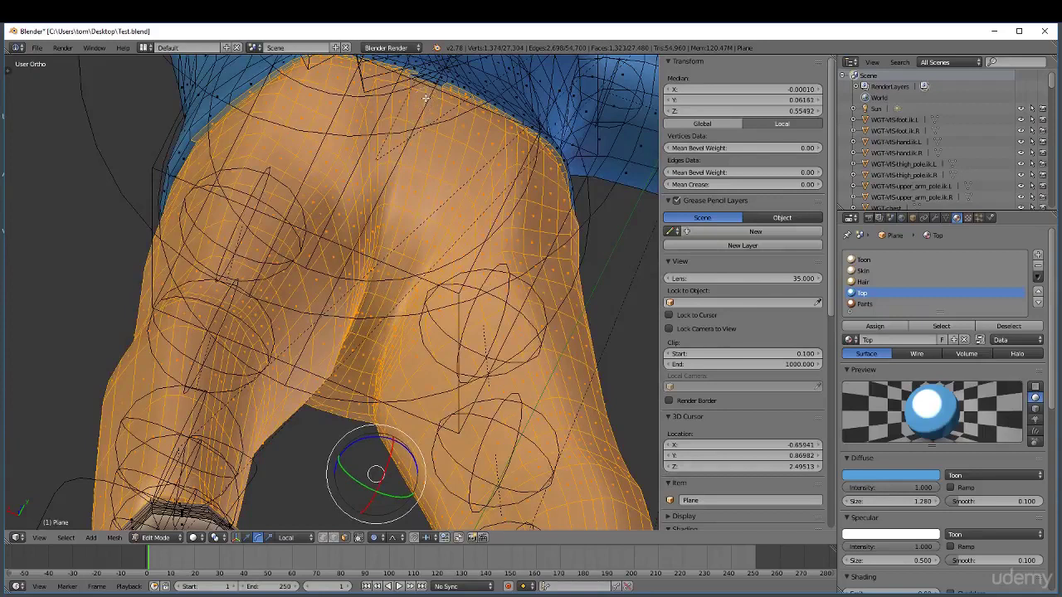
Deselect the faces of the top's lower hem around the back of the waist with circle select.
scroll(423, 219, down, 3)
middle_drag(423, 220, 422, 206)
scroll(391, 121, up, 7)
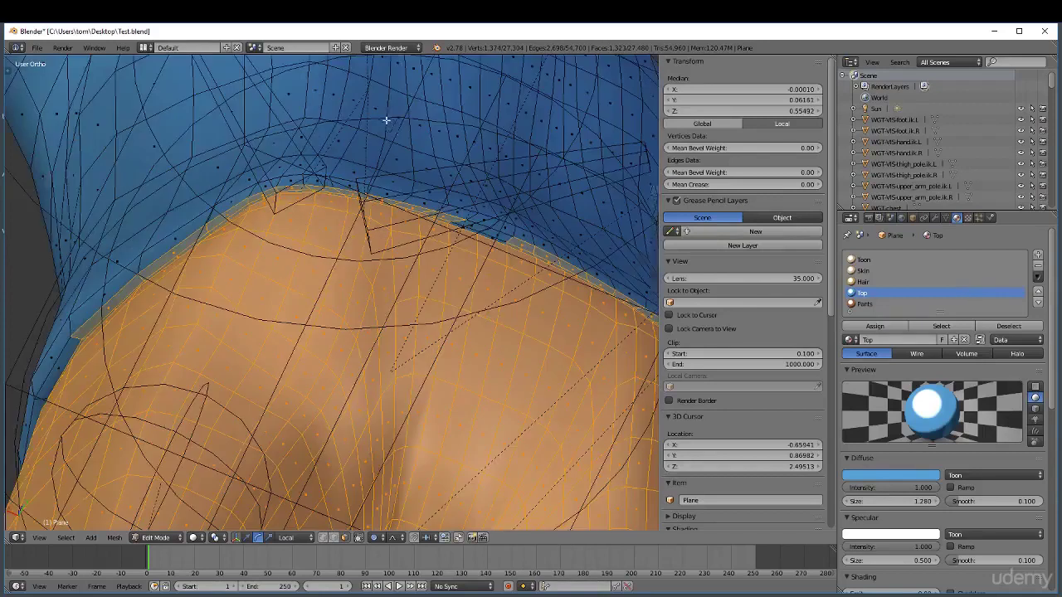
middle_drag(430, 190, 431, 212)
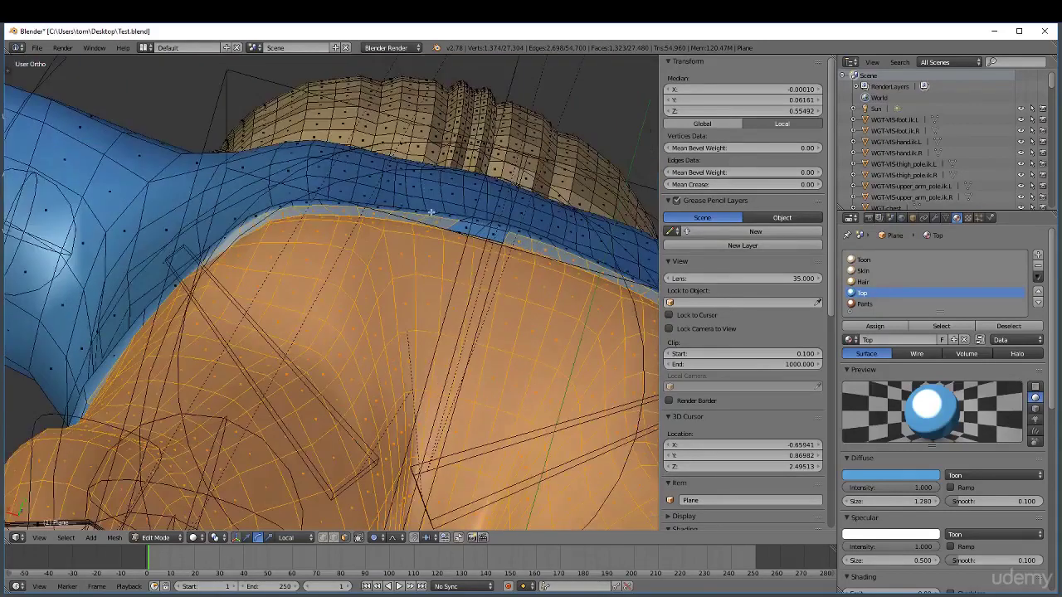
key(c)
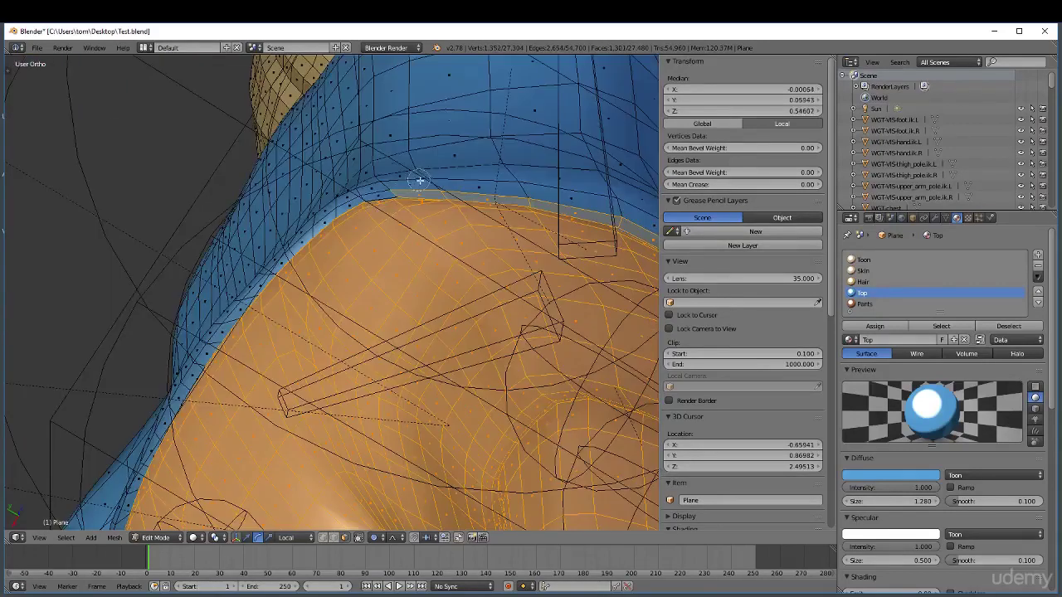
middle_drag(420, 180, 511, 192)
mouse_move(511, 192)
mouse_down()
mouse_move(596, 197)
mouse_move(631, 217)
mouse_up()
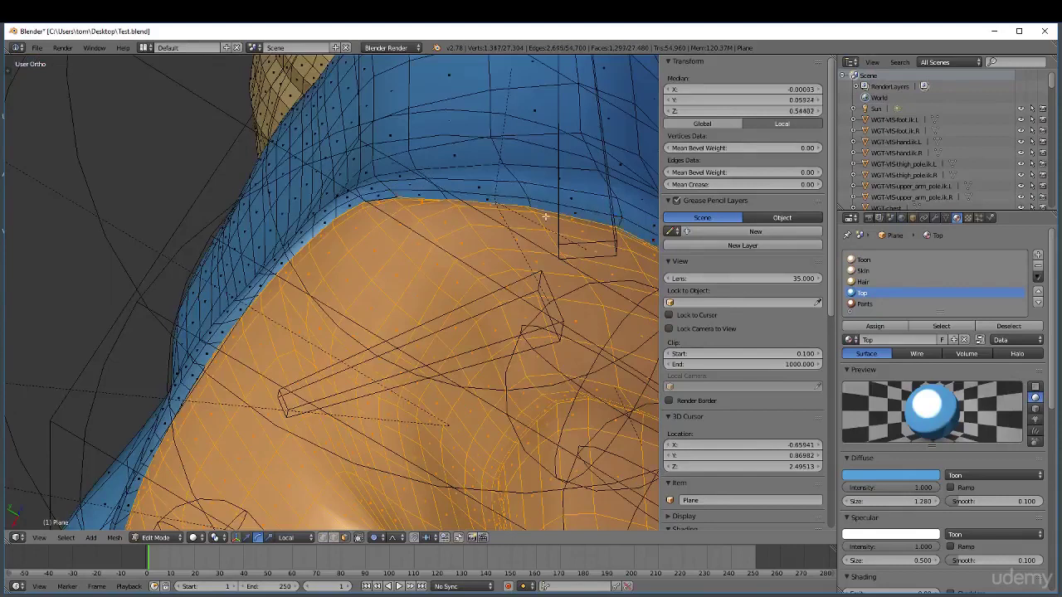
Deselect the shoe faces below both trouser cuffs with circle select in a wireframe right side view.
scroll(545, 217, down, 3)
middle_drag(513, 213, 405, 323)
scroll(356, 297, down, 10)
scroll(325, 576, up, 1)
scroll(348, 476, up, 8)
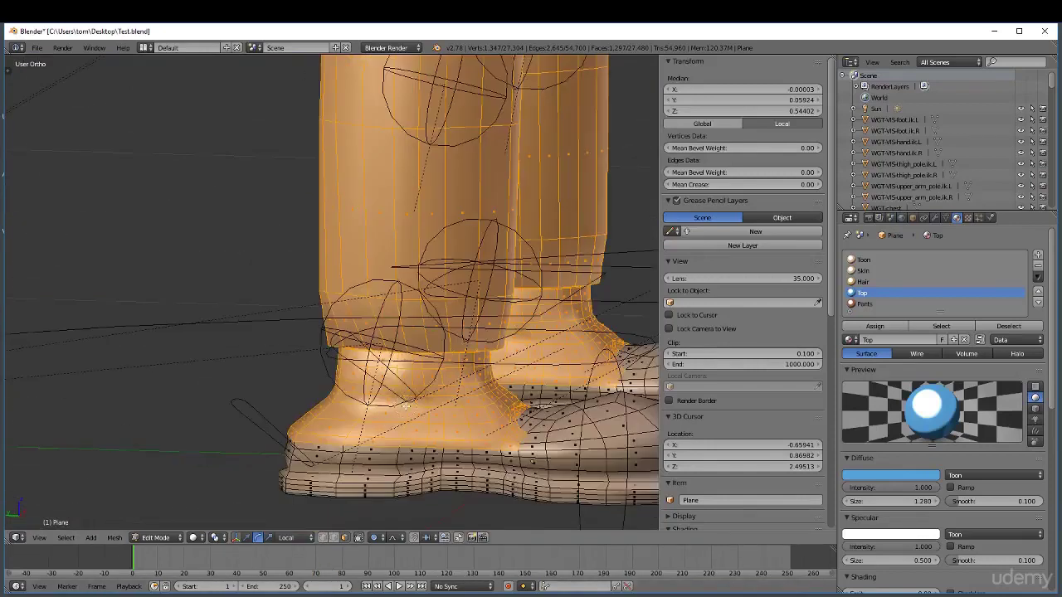
key(KP_3)
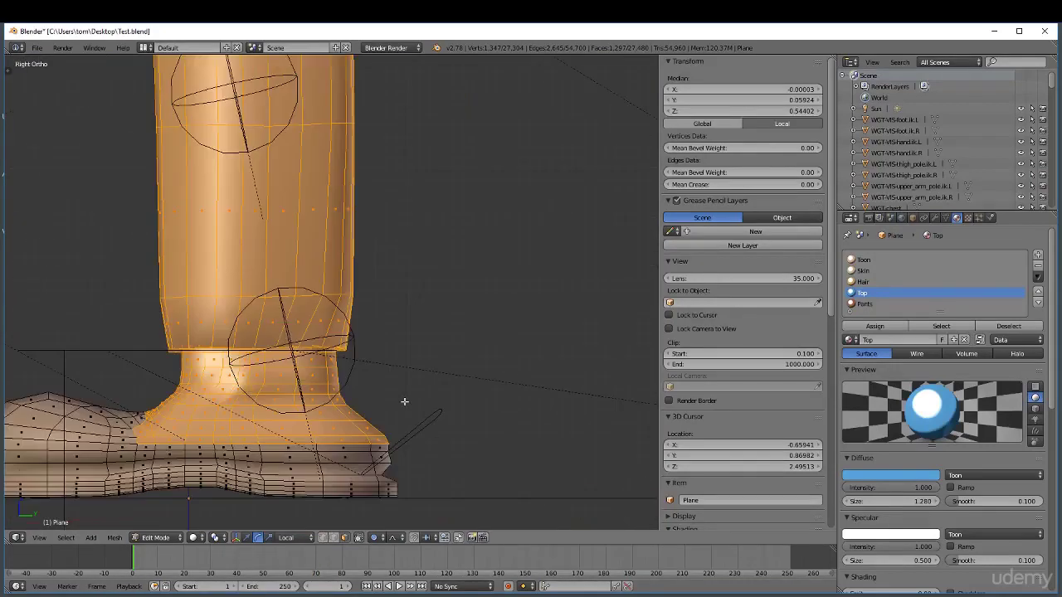
key(z)
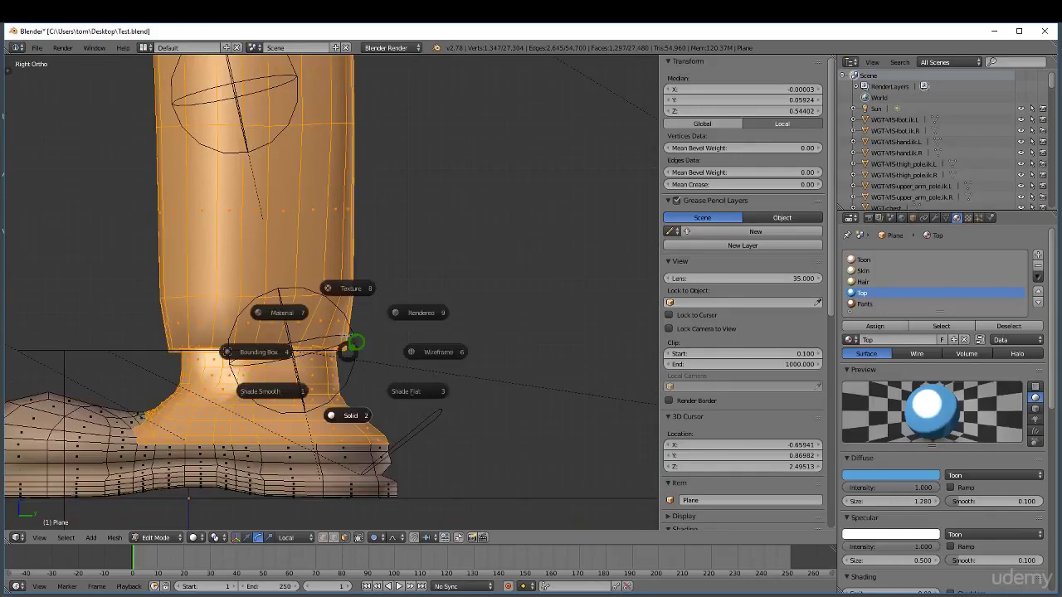
click(411, 352)
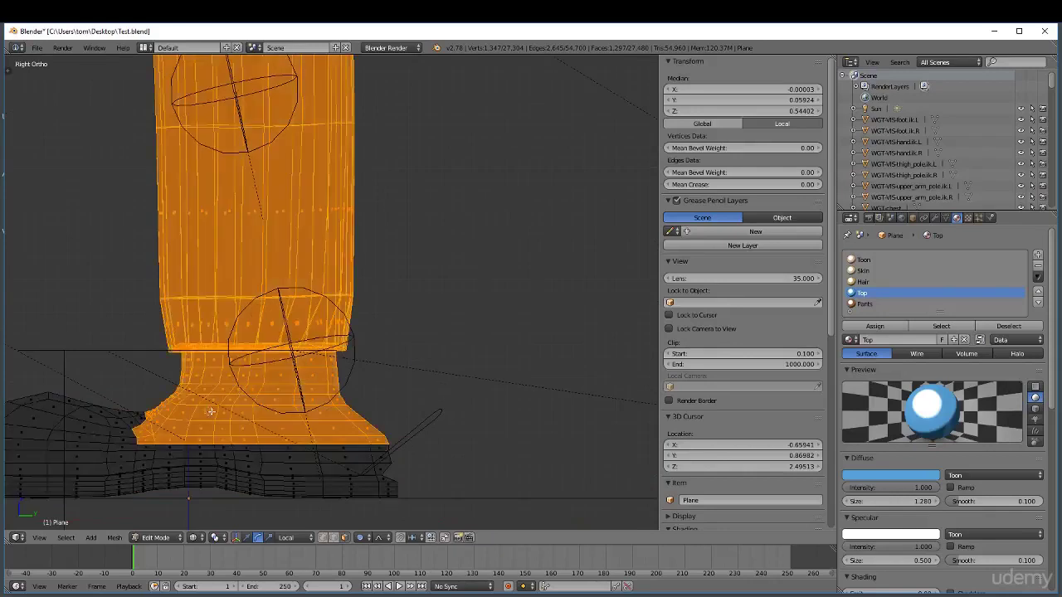
key(c)
mouse_move(202, 439)
middle_down()
mouse_move(180, 441)
mouse_move(328, 440)
middle_up()
right_click(328, 440)
Return to solid shading and assign the Pants material to the selected trouser faces.
scroll(380, 341, down, 5)
middle_drag(293, 344, 396, 361)
key(z)
click(394, 421)
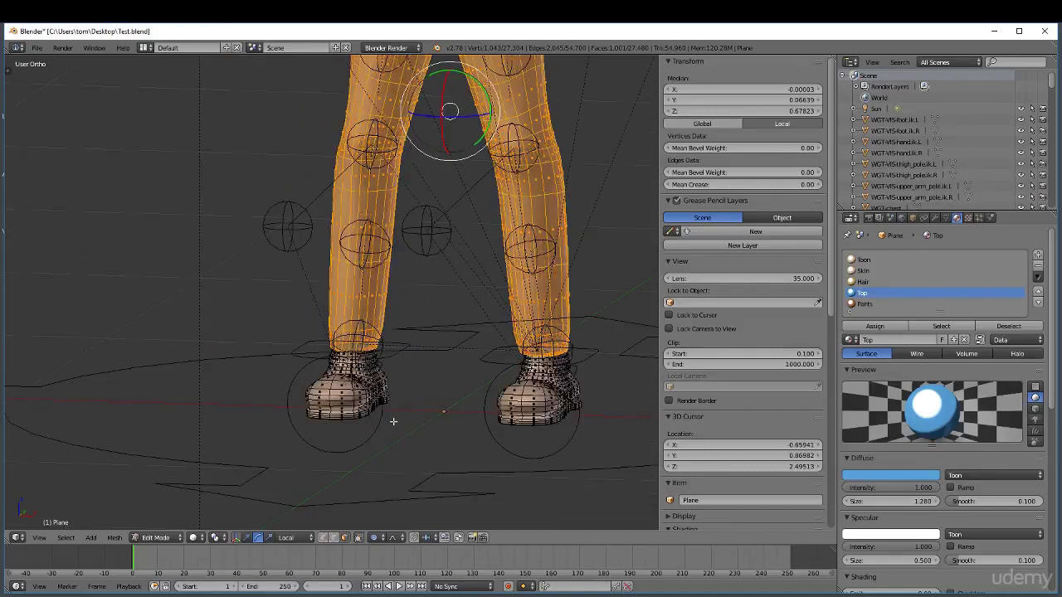
scroll(381, 405, down, 2)
scroll(373, 388, down, 1)
scroll(307, 373, down, 4)
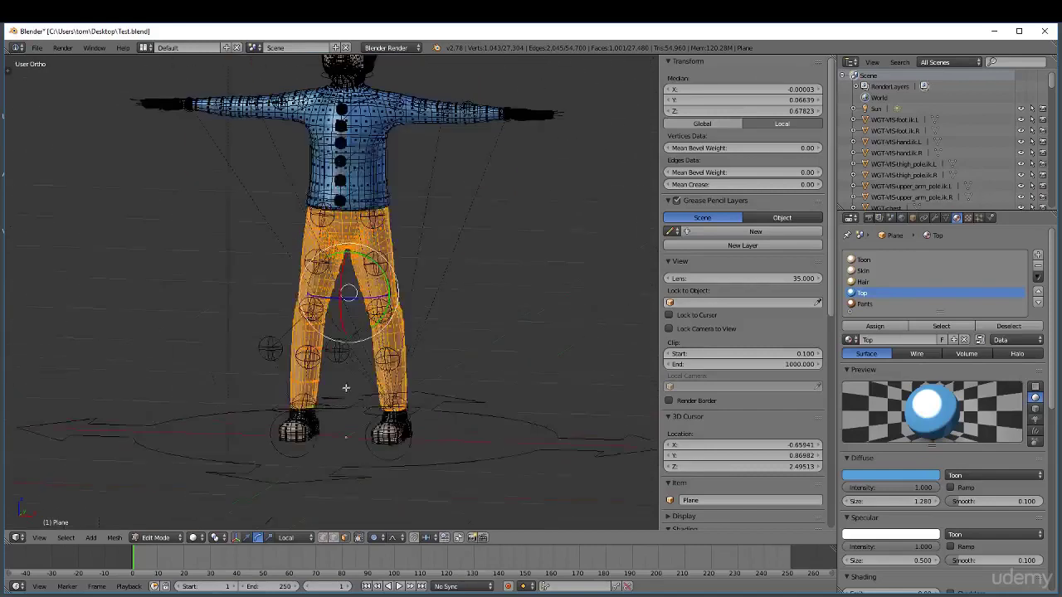
scroll(308, 373, up, 1)
click(878, 294)
click(879, 304)
click(875, 326)
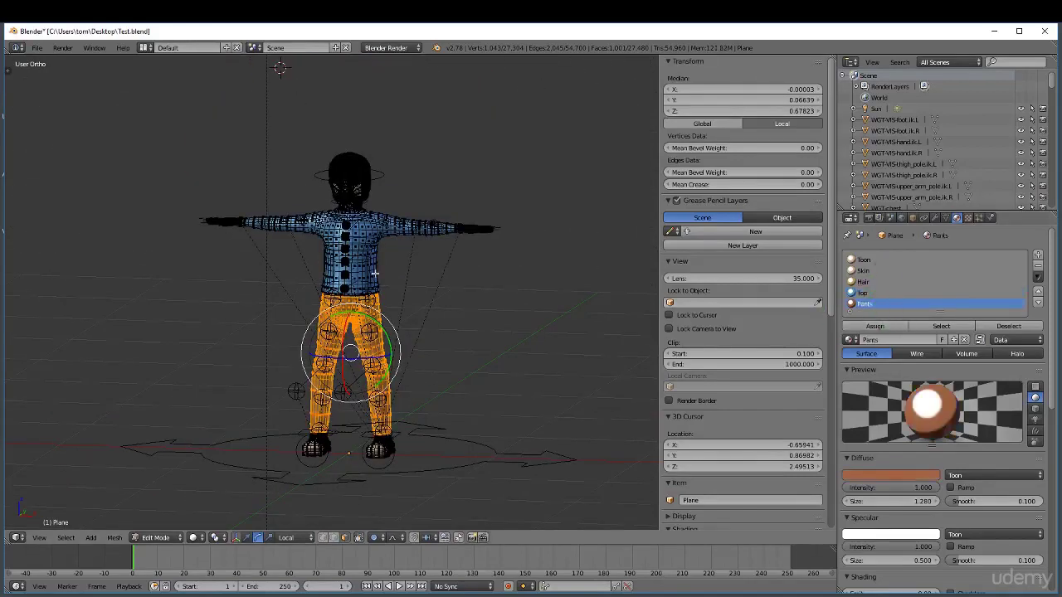
Clear the selection and switch the character mesh back to Object Mode.
key(a)
key(Tab)
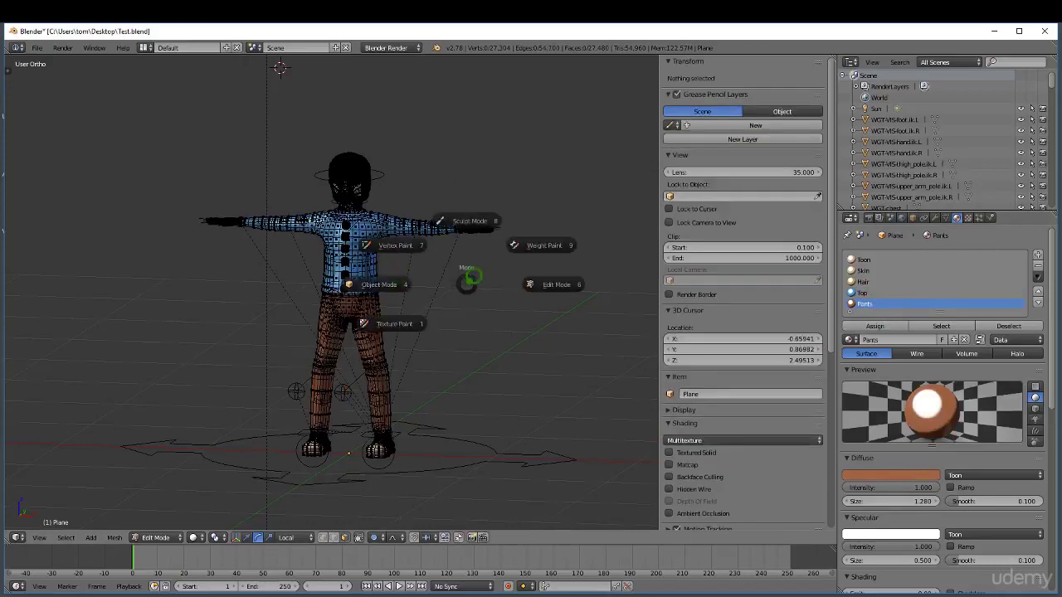
click(387, 277)
middle_drag(432, 264, 421, 255)
scroll(417, 223, up, 4)
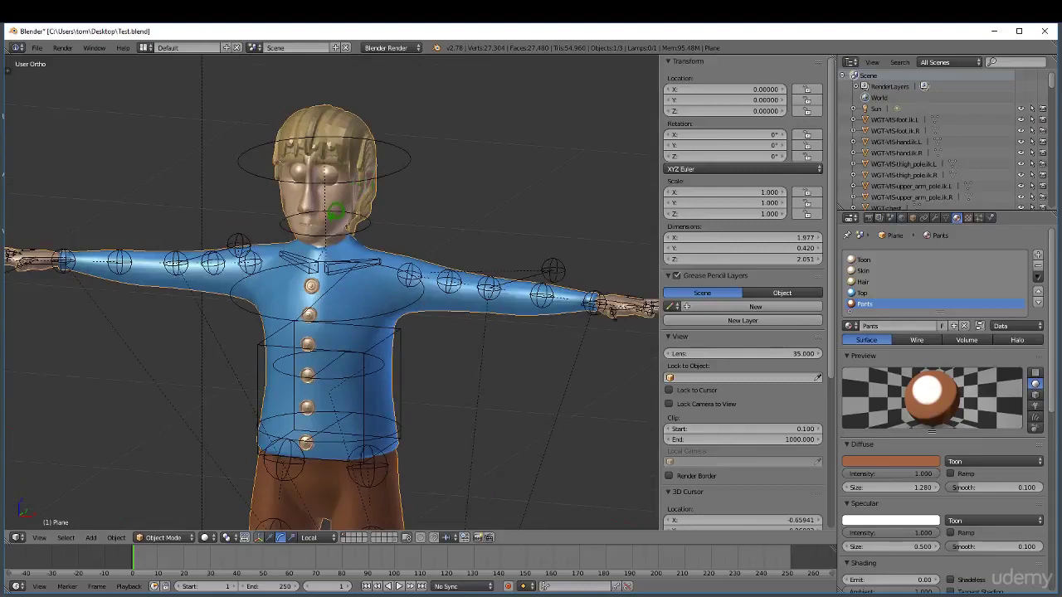
Enter Edit Mode and select the four upper buttons of the top as linked parts.
scroll(310, 287, up, 3)
key(Tab)
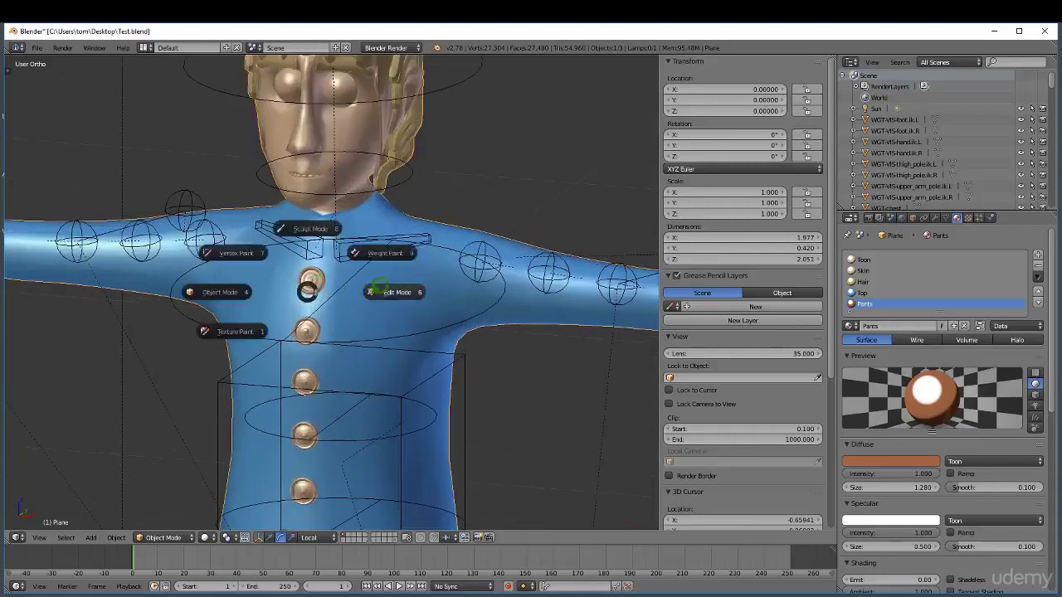
click(385, 290)
scroll(308, 280, up, 2)
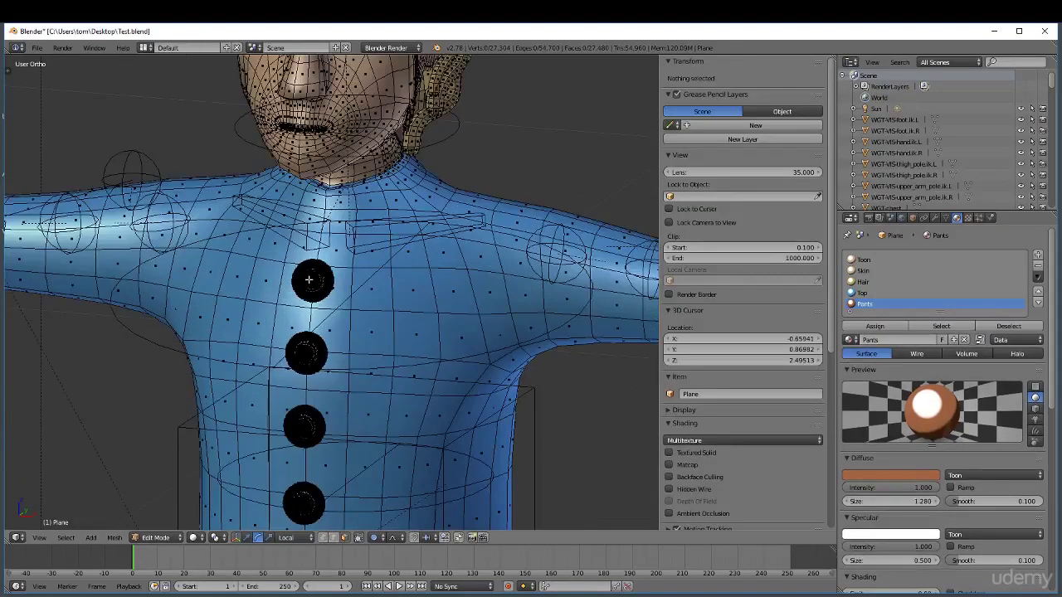
key(l)
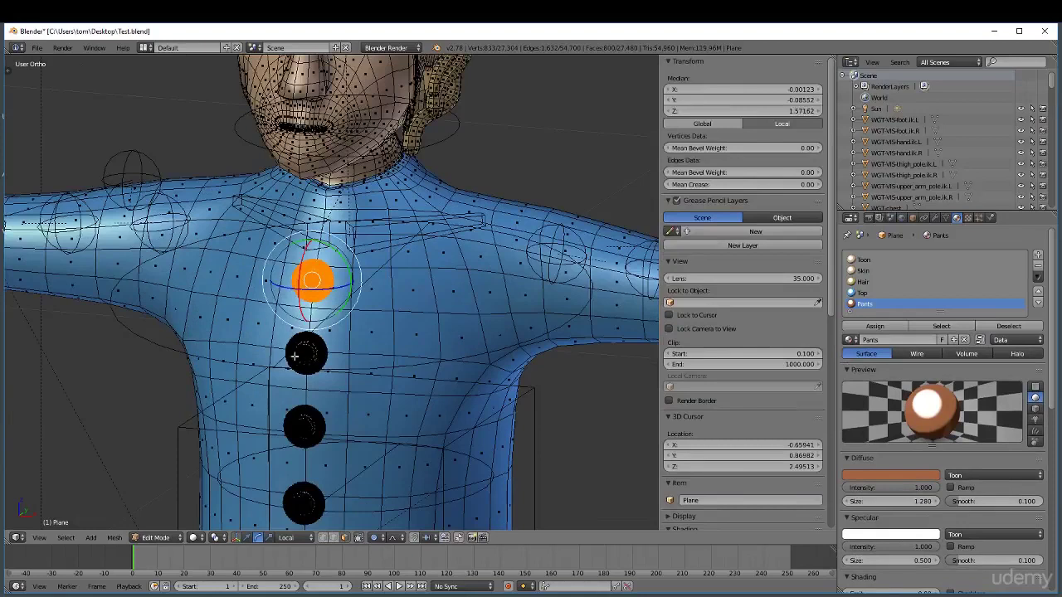
key(l)
key(l)
key(l)
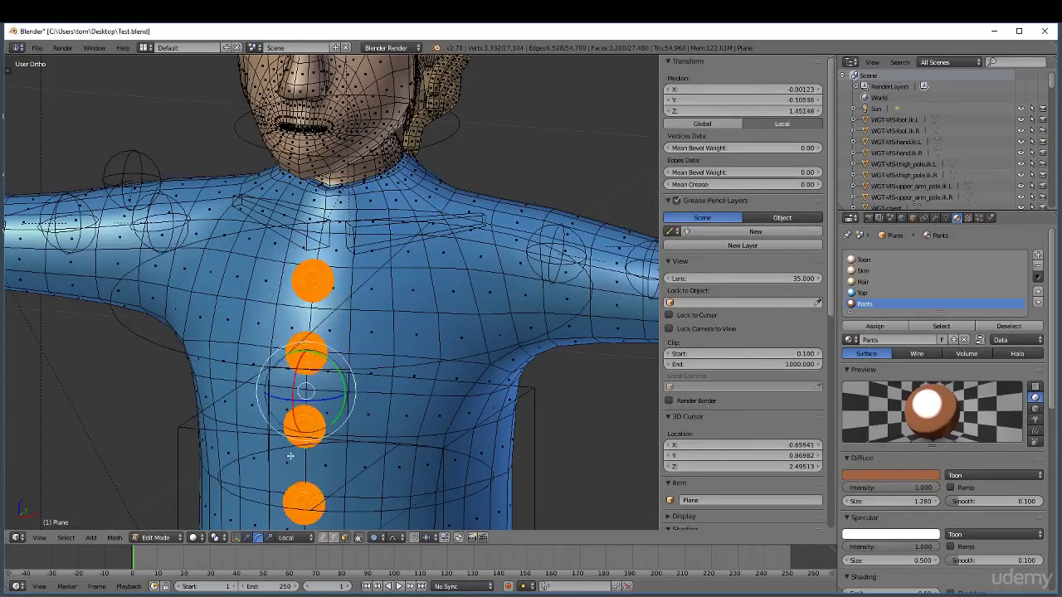
Add the two lowest buttons to the selection, assign the Pants material to all six and deselect them.
scroll(315, 348, down, 5)
scroll(313, 433, up, 5)
key(l)
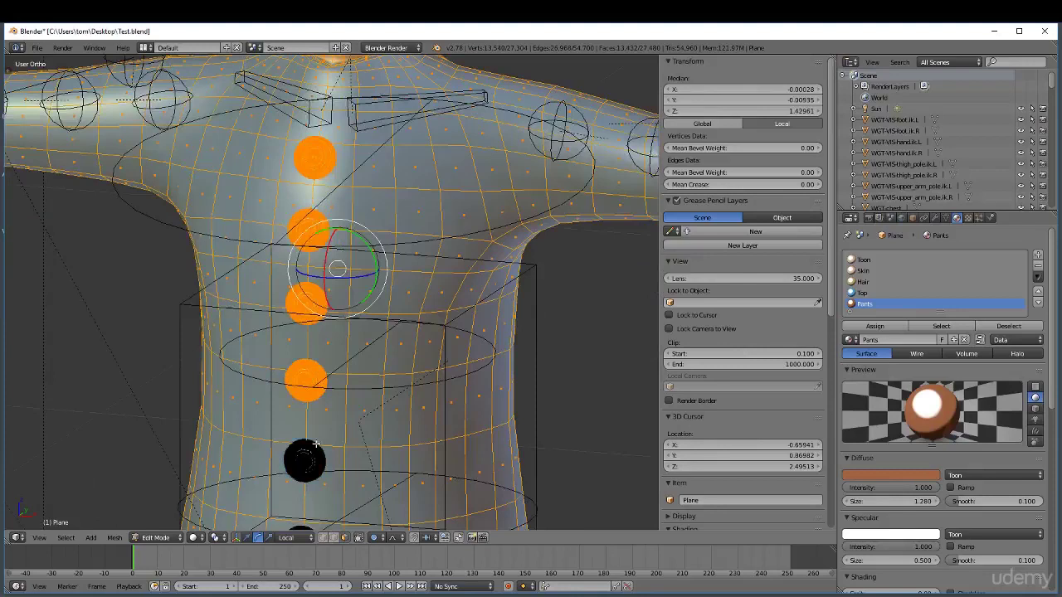
key(ctrl+z)
shift+middle_drag(323, 494, 331, 397)
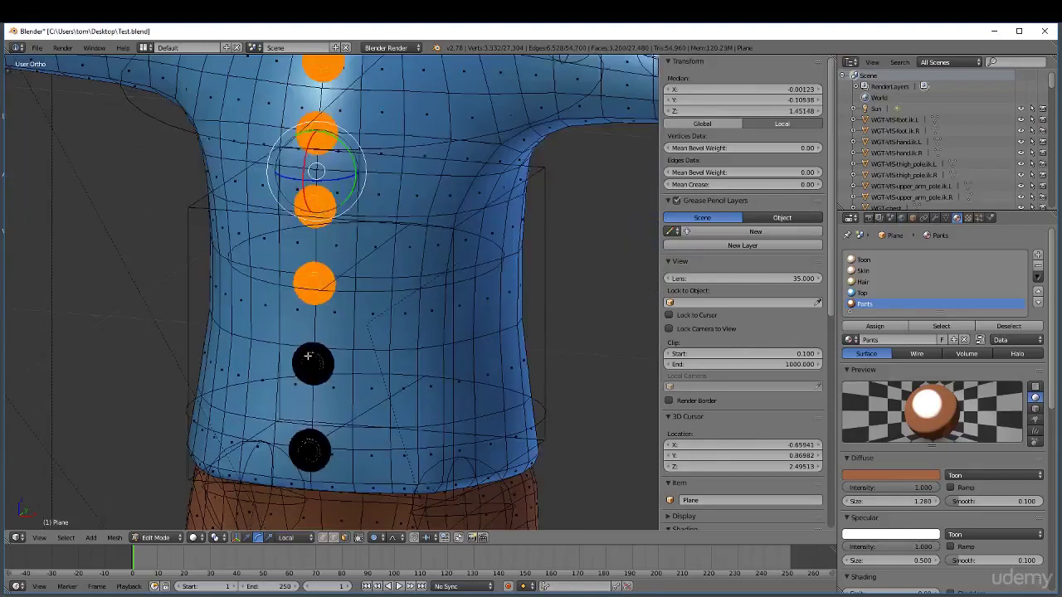
key(l)
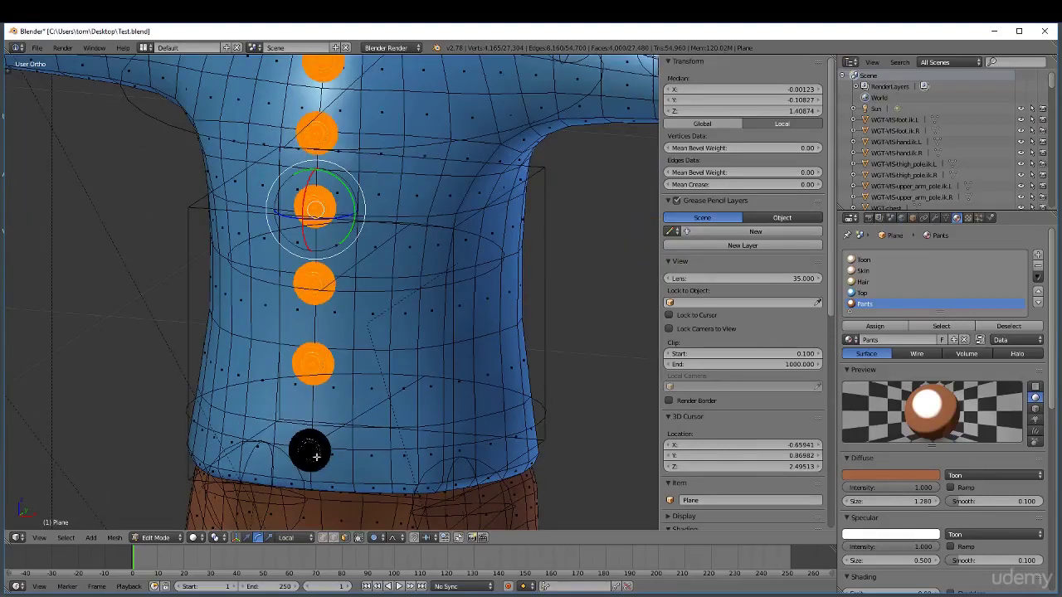
scroll(306, 447, up, 2)
key(l)
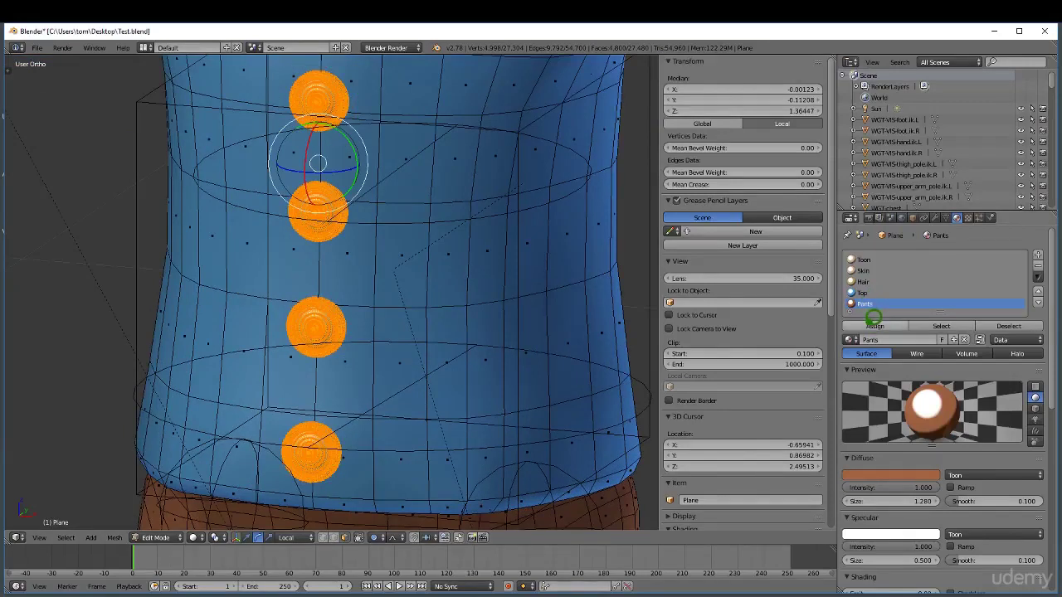
key(a)
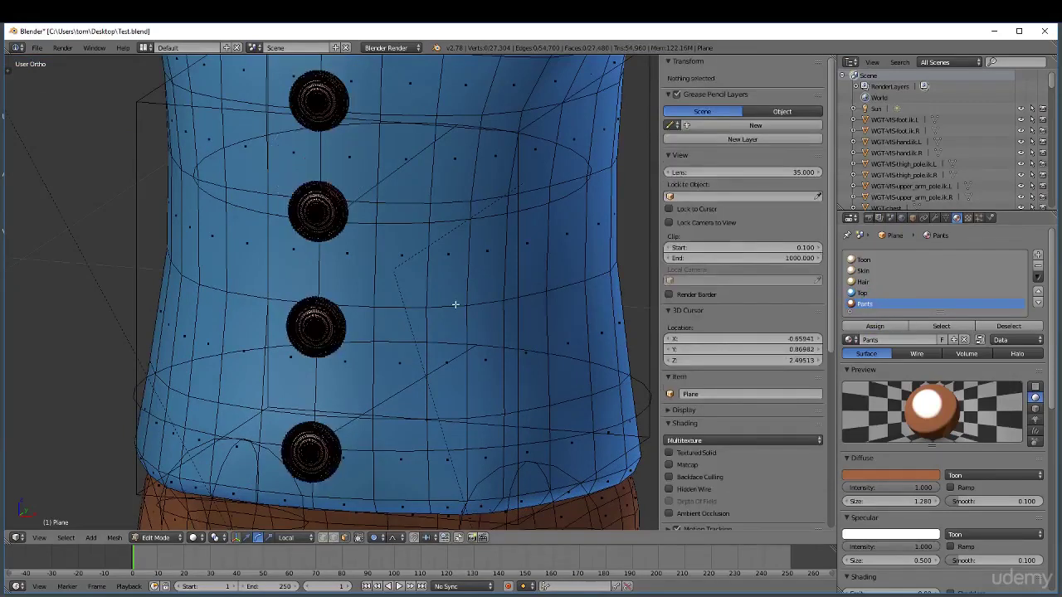
Try to select a shoe as a linked part, and clear the selection.
scroll(455, 305, down, 7)
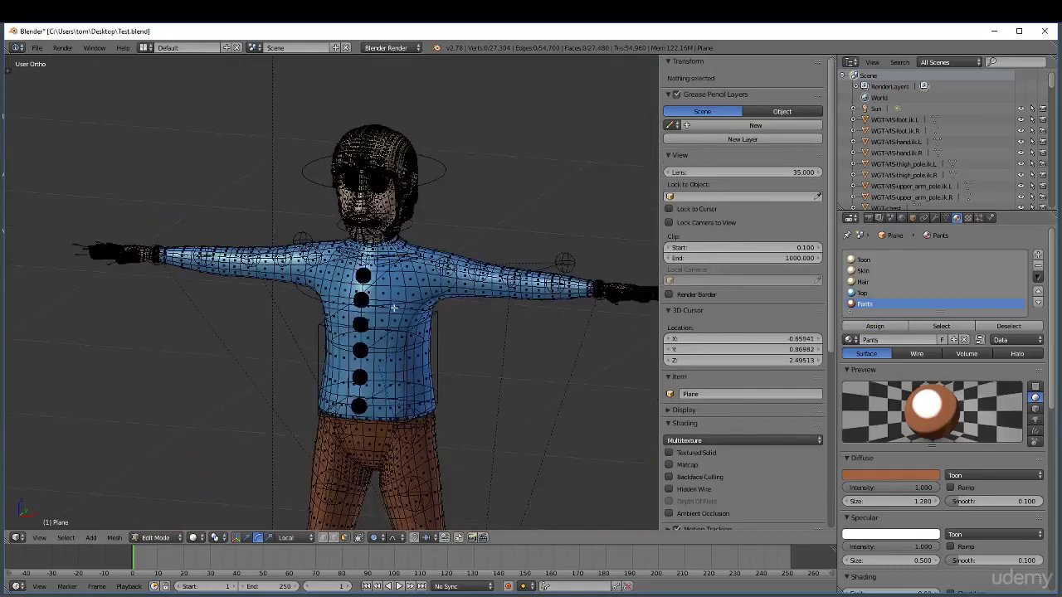
scroll(398, 322, down, 3)
scroll(411, 477, up, 7)
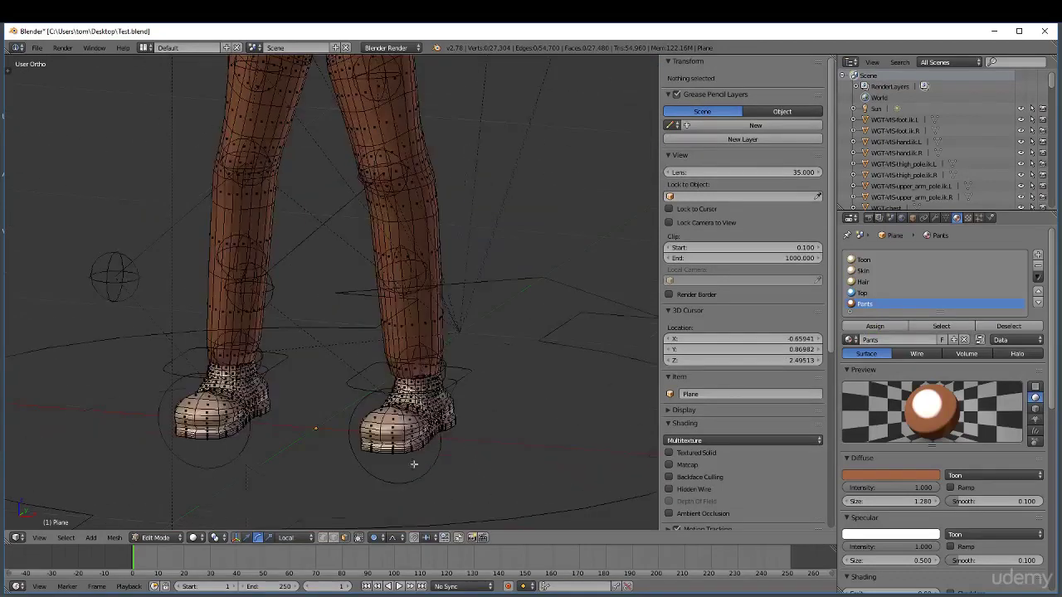
scroll(407, 428, up, 5)
scroll(397, 411, down, 2)
key(a)
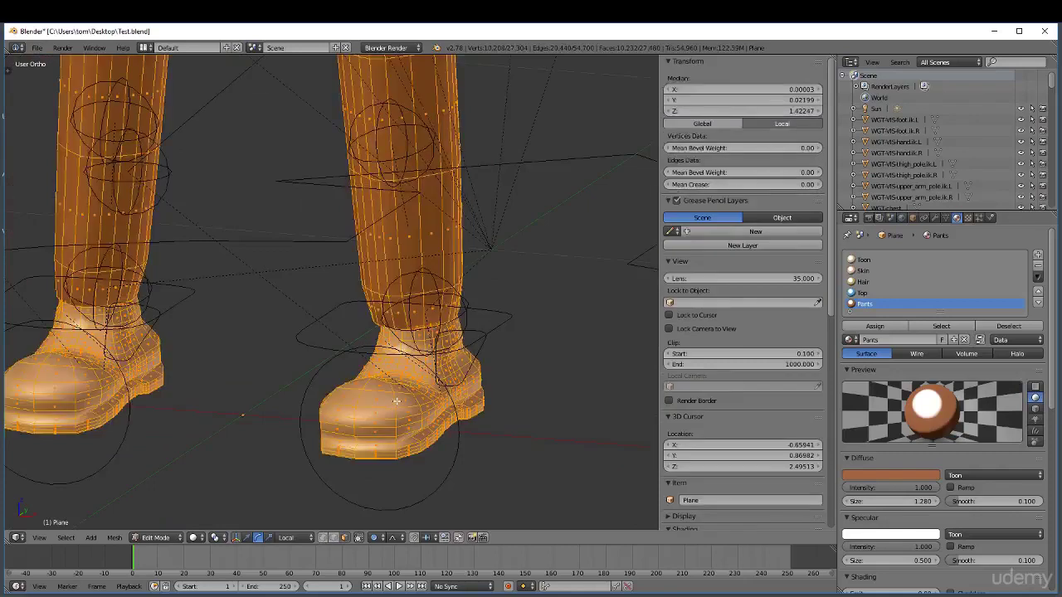
key(a)
Try to select both shoes as linked parts from one toe face on each, and undo that selection.
right_click(392, 400)
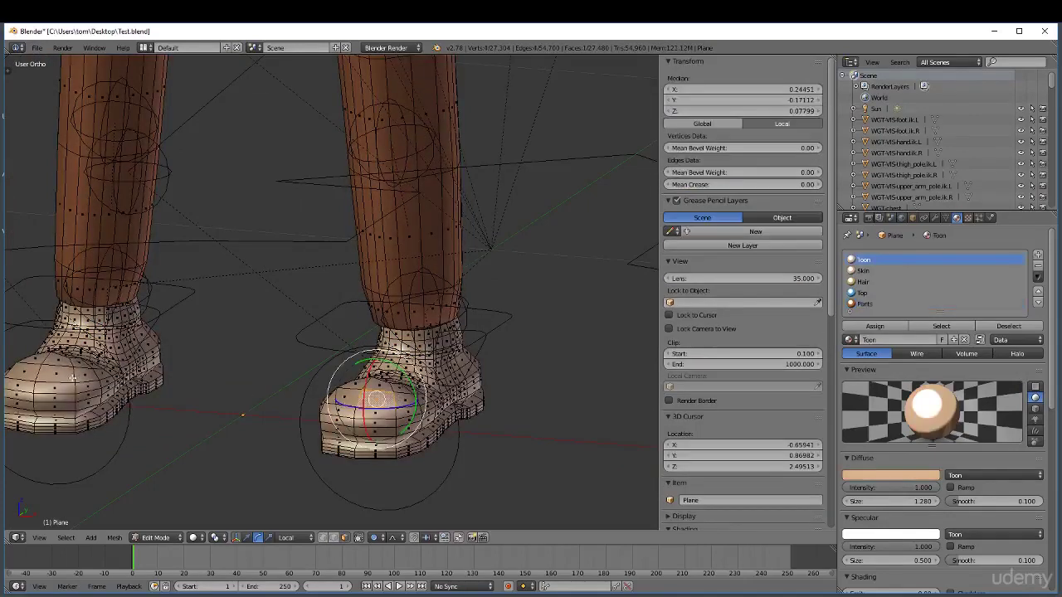
shift+right_click(91, 383)
key(ctrl+l)
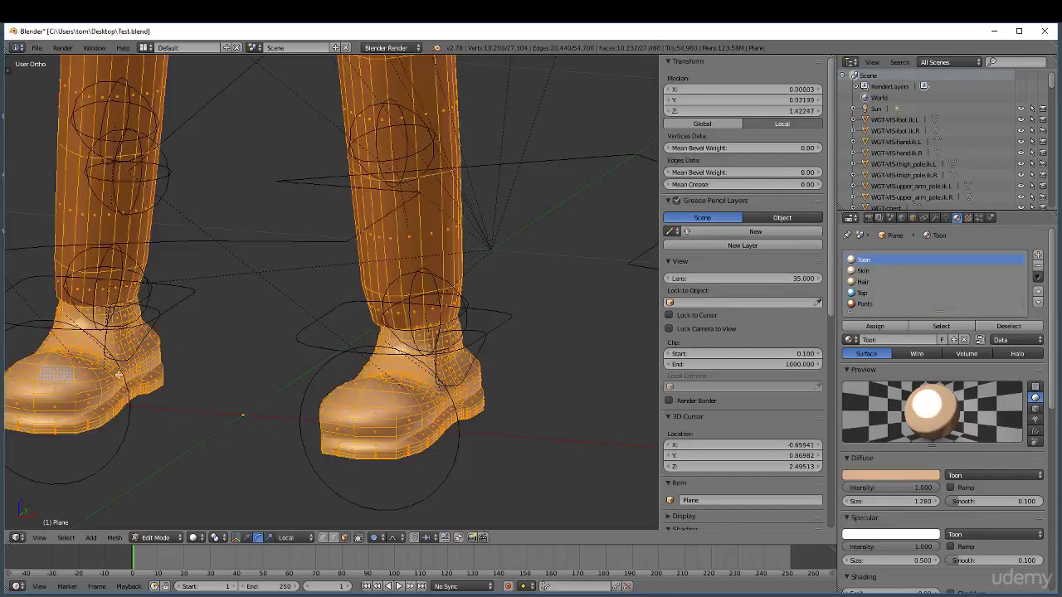
key(ctrl+z)
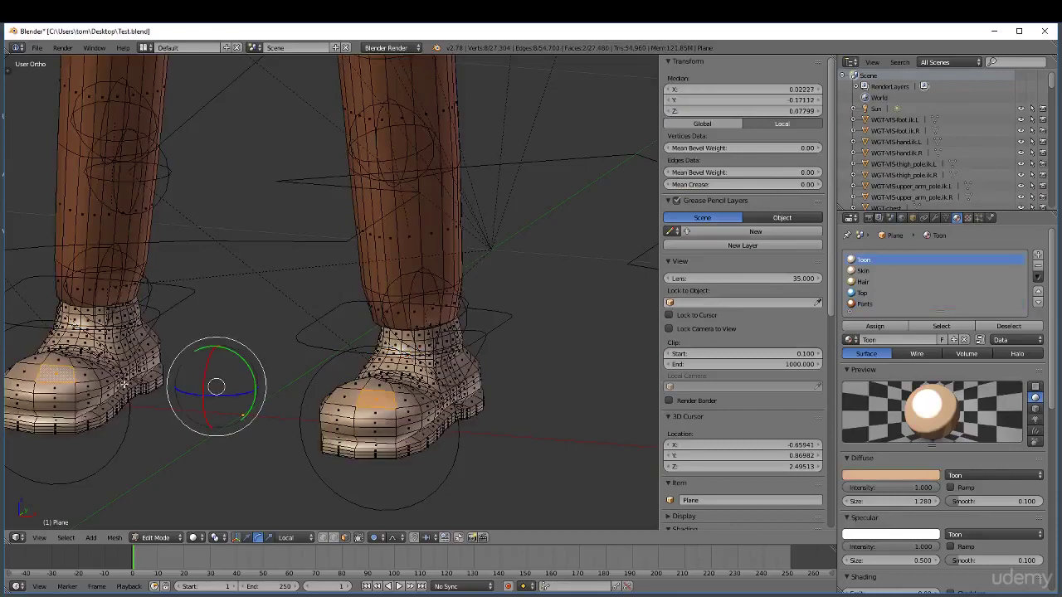
Select one face under each shoe's sole and grow the selection until it covers both shoes.
middle_drag(357, 421, 384, 331)
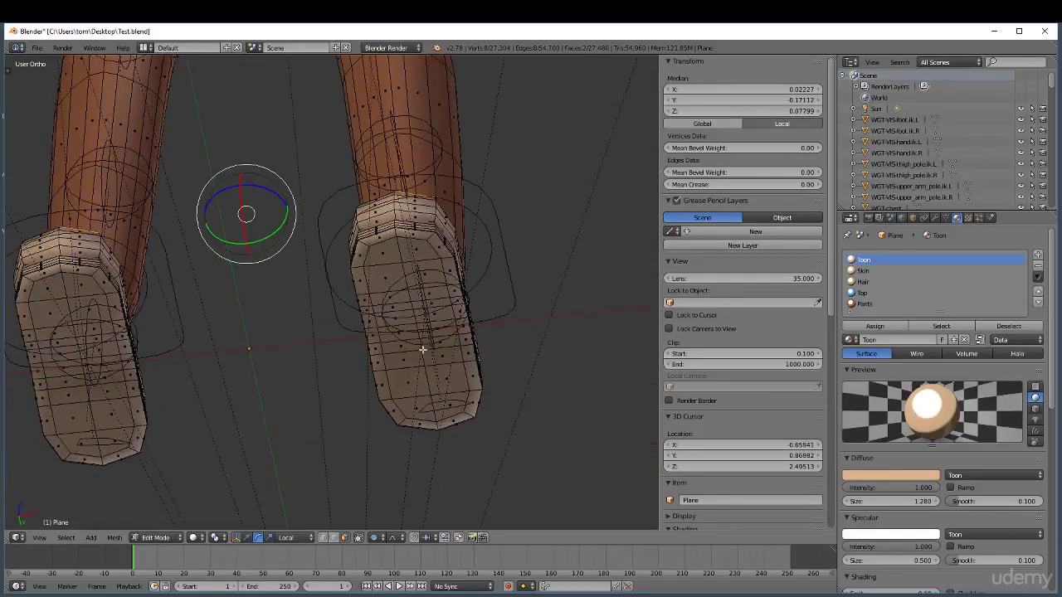
right_click(424, 343)
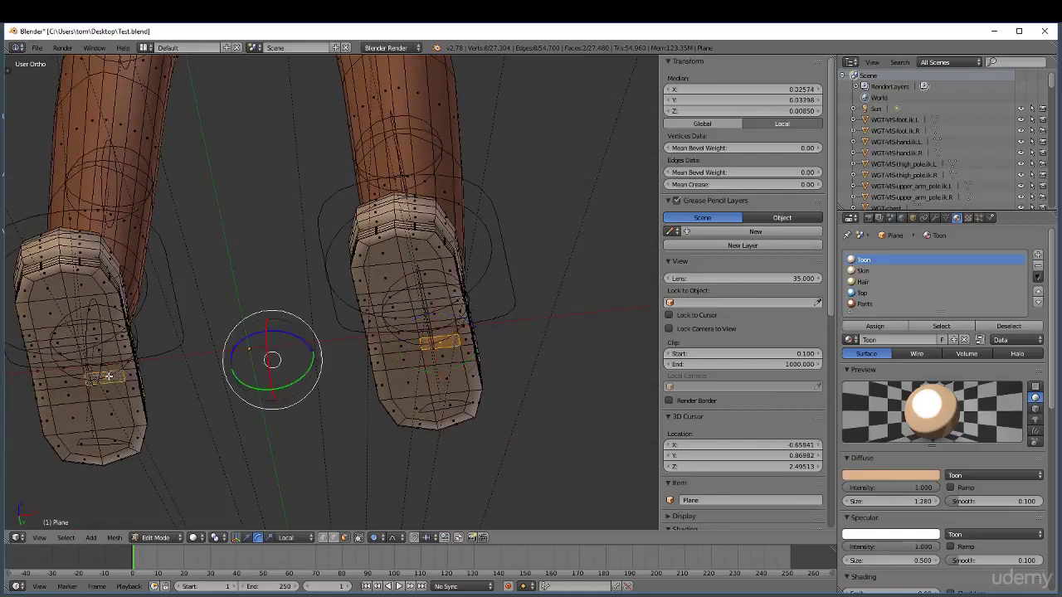
shift+right_click(108, 376)
scroll(190, 343, down, 4)
middle_drag(190, 344, 185, 385)
key(ctrl+KP_Add)
key(ctrl+KP_Add)
key(ctrl+KP_Add)
key(ctrl+KP_Add)
key(ctrl+KP_Add)
key(ctrl+KP_Add)
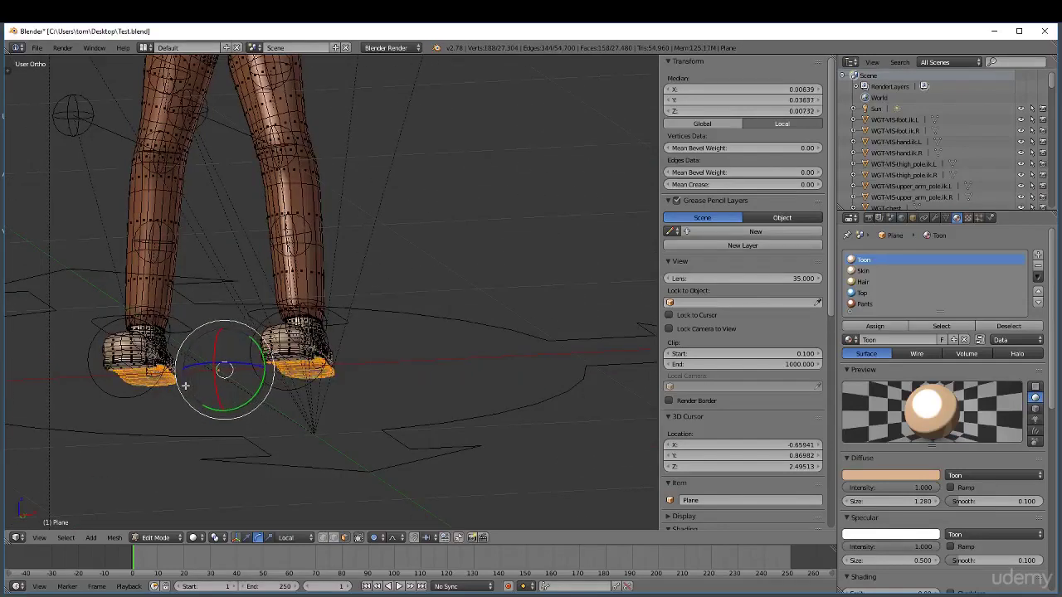
key(ctrl+KP_Add)
key(ctrl+KP_Add)
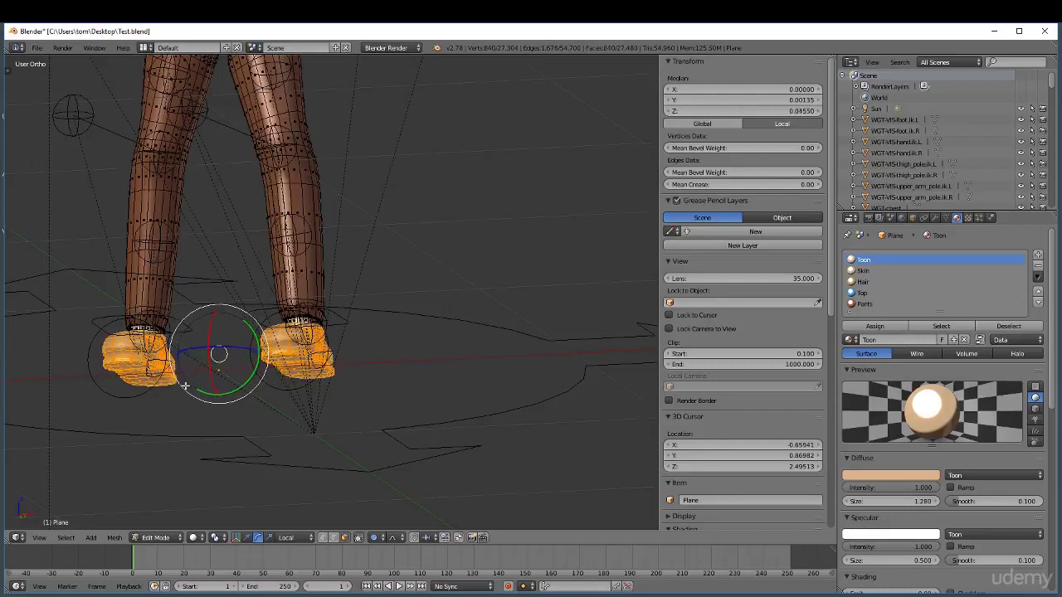
Assign the Top material to the selected shoes and clear the selection.
middle_drag(277, 352, 264, 379)
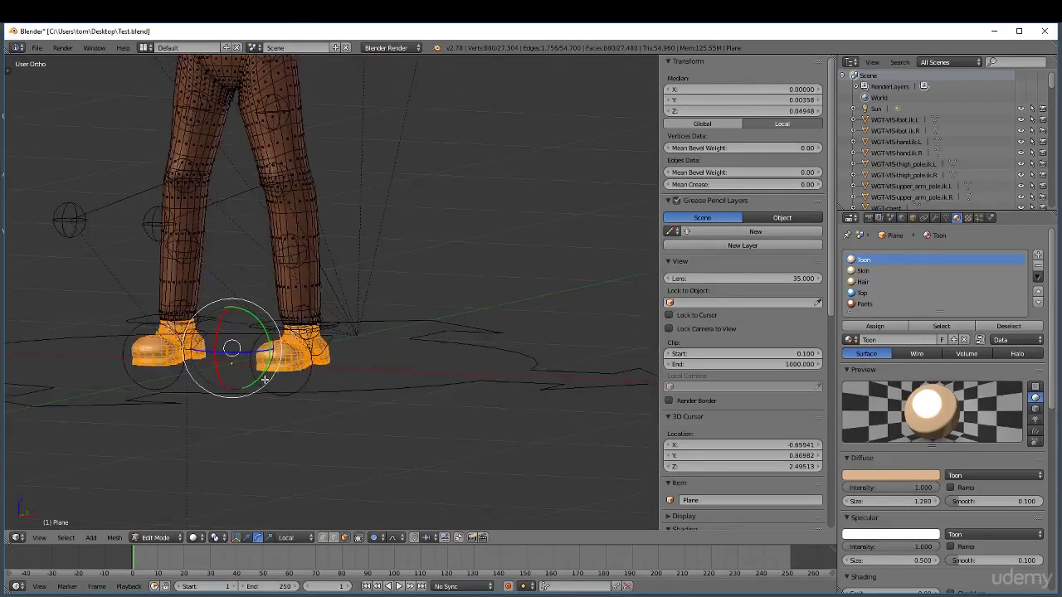
click(864, 292)
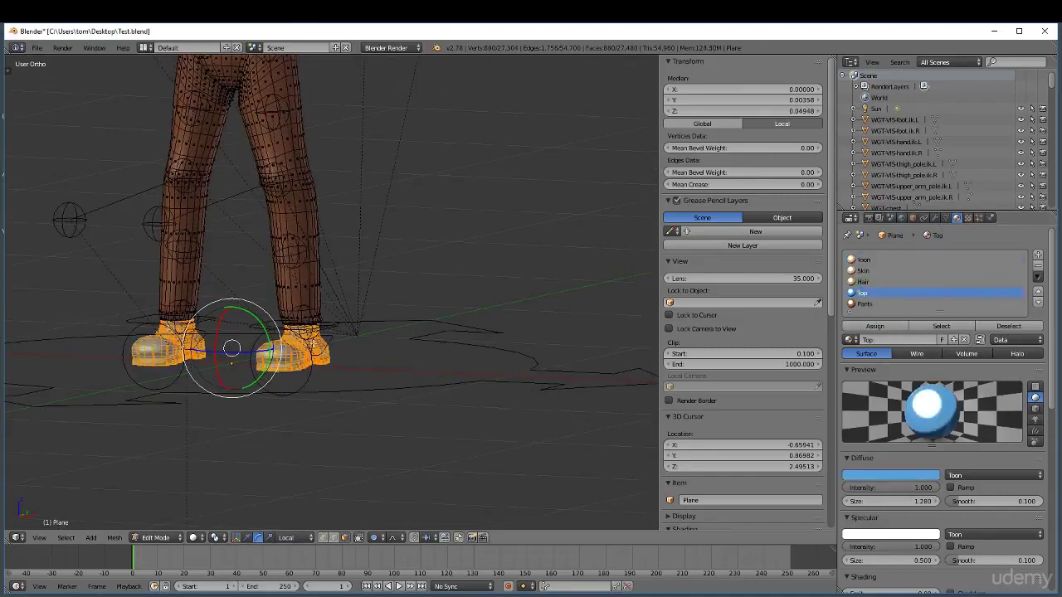
scroll(395, 354, down, 2)
scroll(395, 353, up, 3)
scroll(385, 390, down, 5)
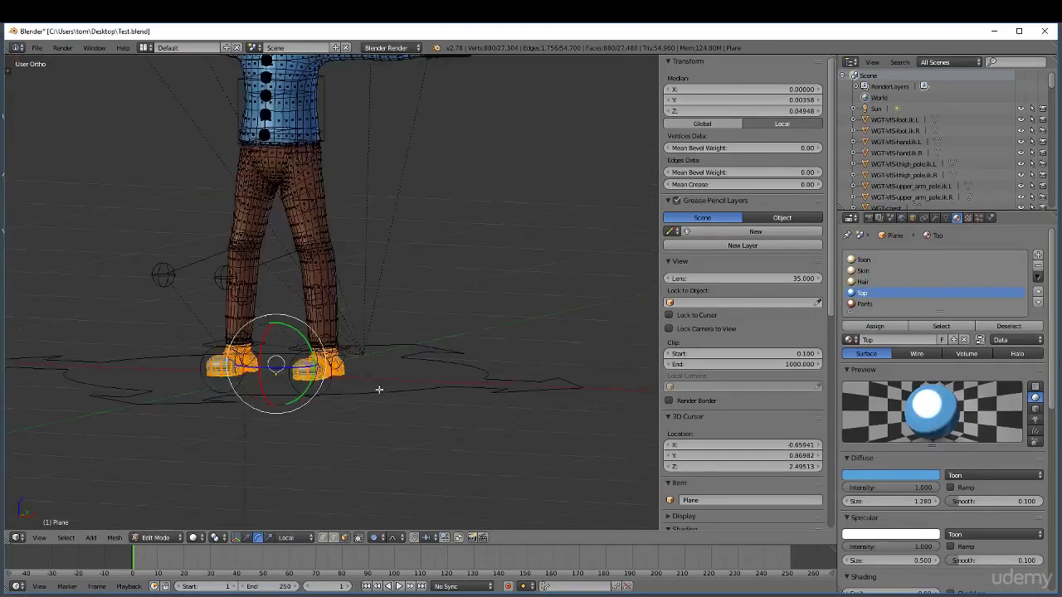
key(a)
Try to select the rim around one shoe's sole as a face loop from its front faces.
scroll(344, 362, up, 5)
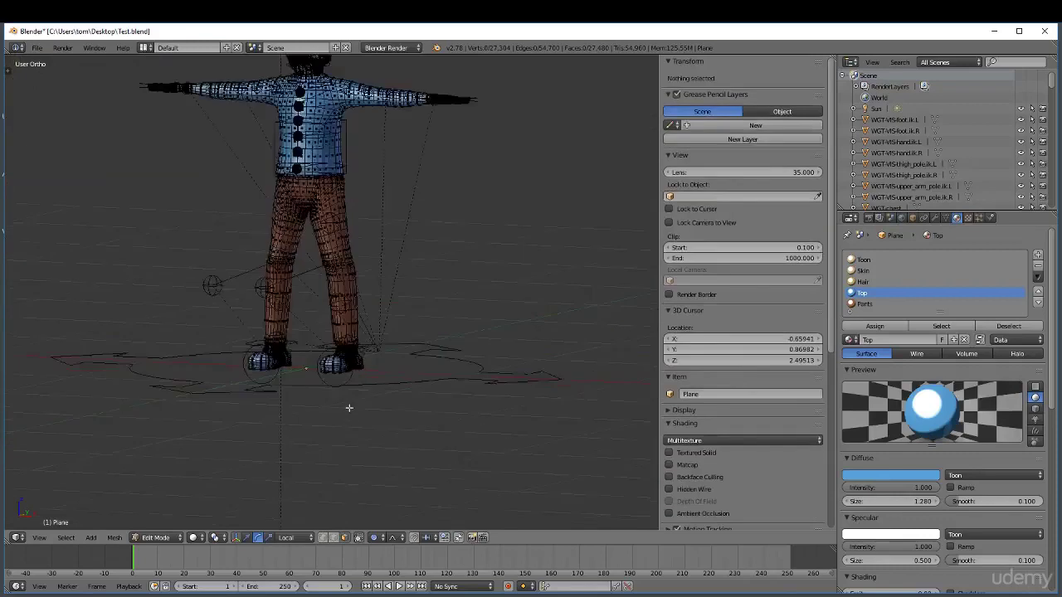
scroll(333, 346, up, 3)
middle_drag(337, 363, 336, 321)
scroll(278, 261, up, 1)
scroll(279, 260, up, 2)
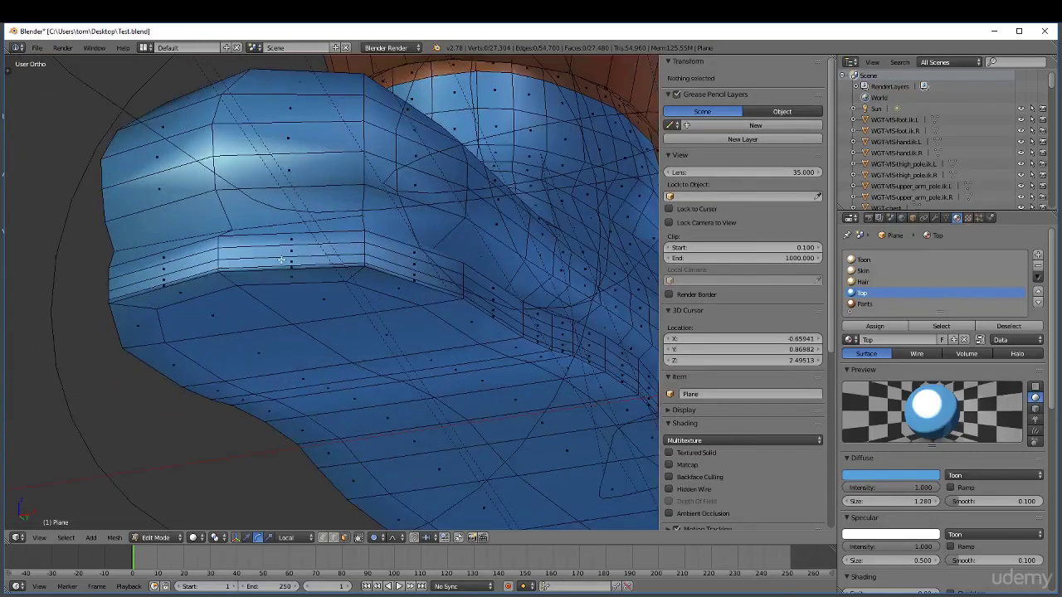
alt+right_click(282, 261)
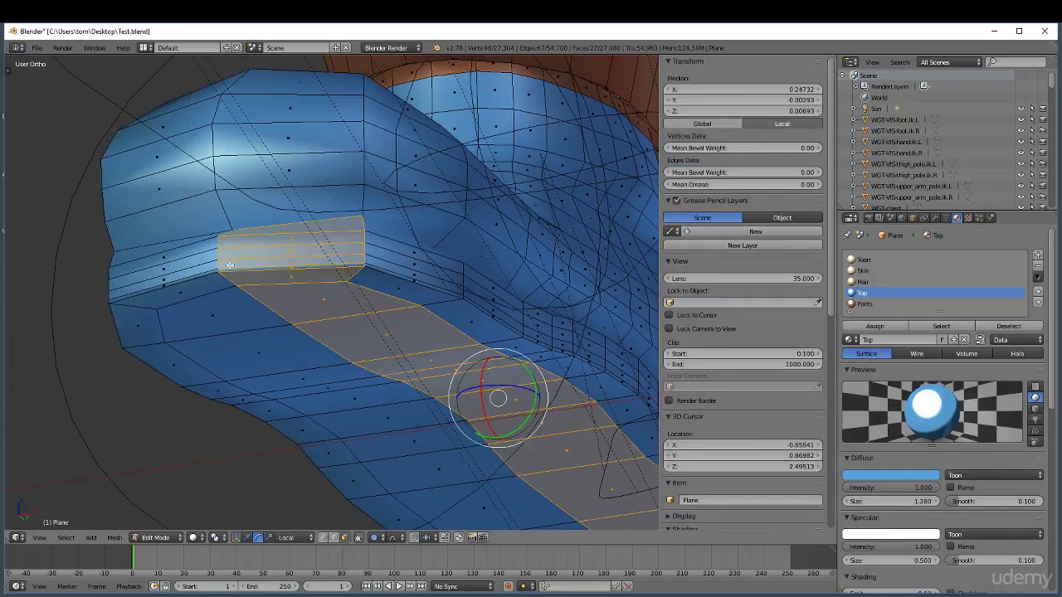
alt+right_click(204, 265)
alt+right_click(231, 263)
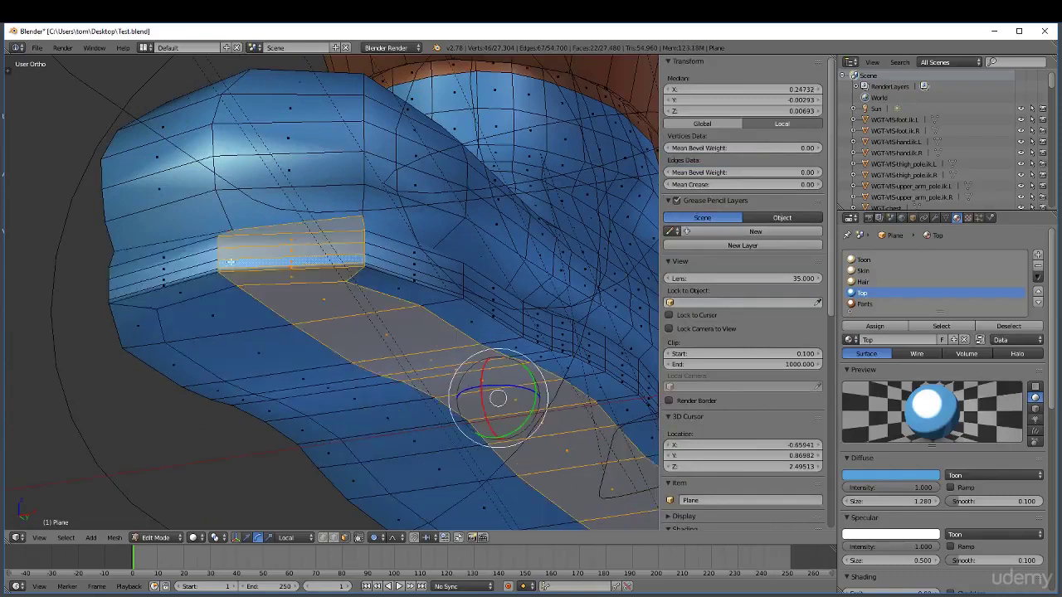
alt+right_click(391, 262)
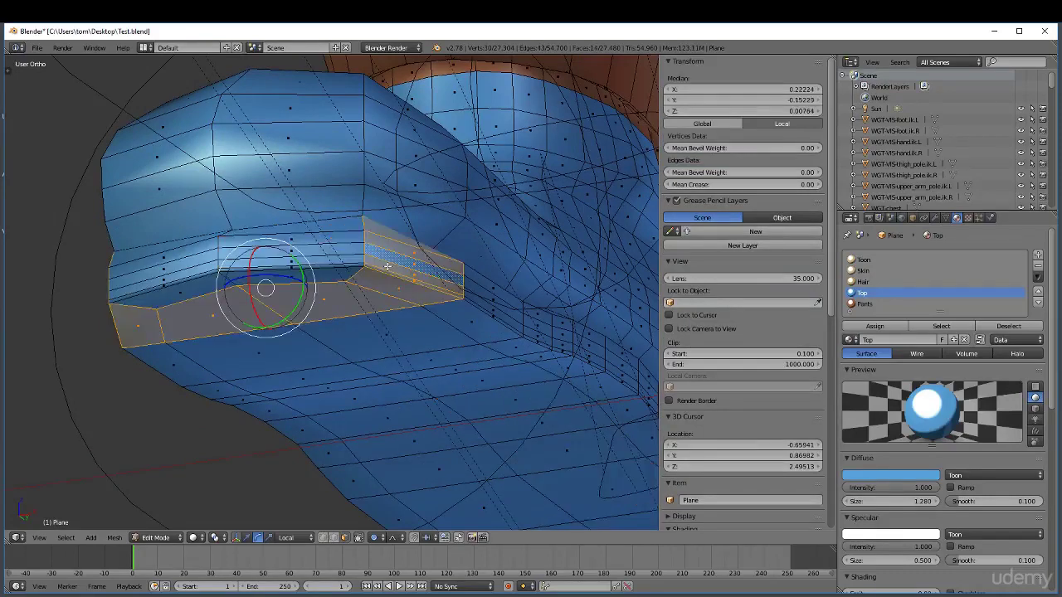
alt+right_click(354, 260)
alt+right_click(384, 266)
alt+right_click(342, 265)
scroll(340, 266, down, 2)
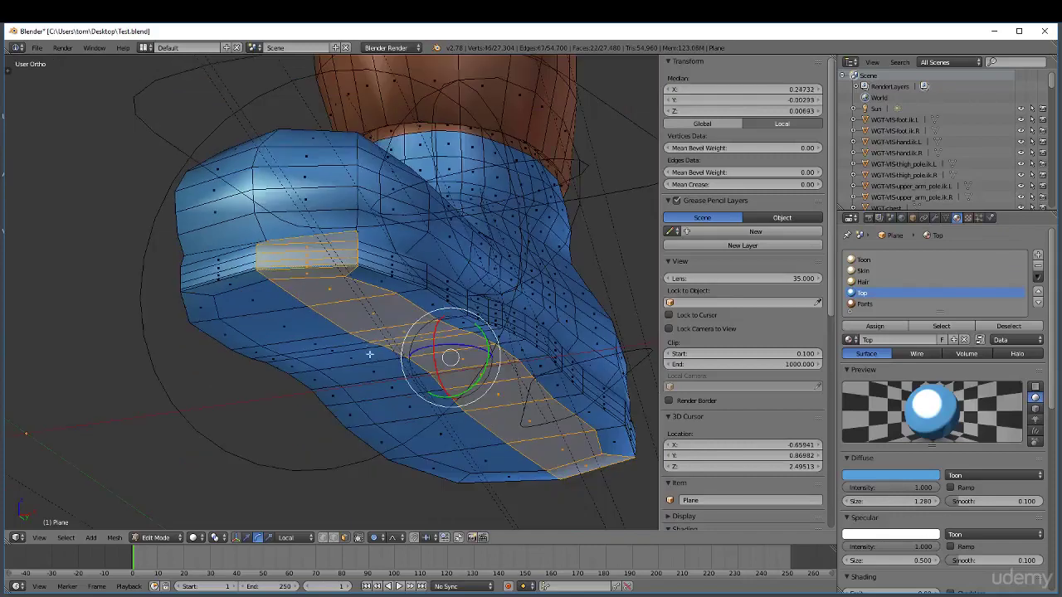
Select one face under each shoe and grow the selection to cover the undersides and lower rims of both soles.
alt+right_click(370, 355)
scroll(530, 356, down, 5)
middle_drag(419, 354, 81, 417)
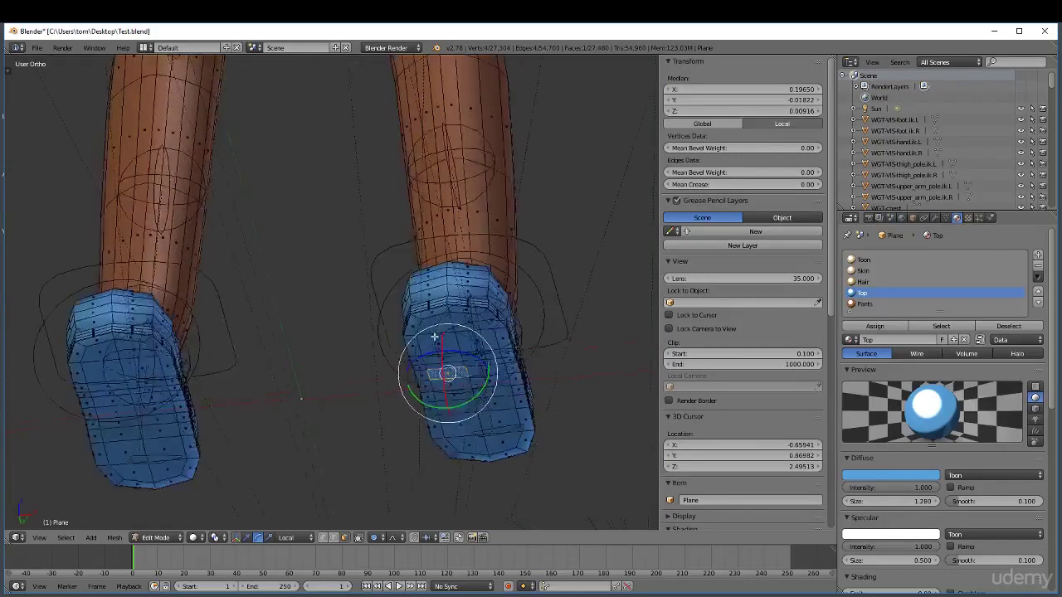
alt+shift+right_click(120, 414)
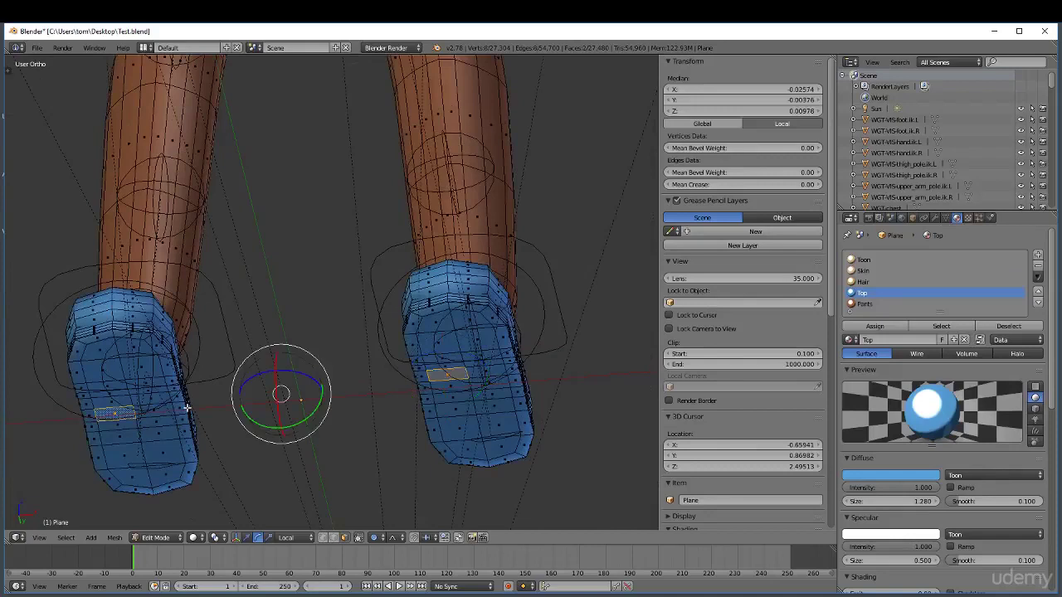
key(ctrl+KP_Add)
key(ctrl+KP_Add)
key(ctrl+KP_Add)
key(ctrl+KP_Add)
key(ctrl+KP_Add)
key(ctrl+KP_Add)
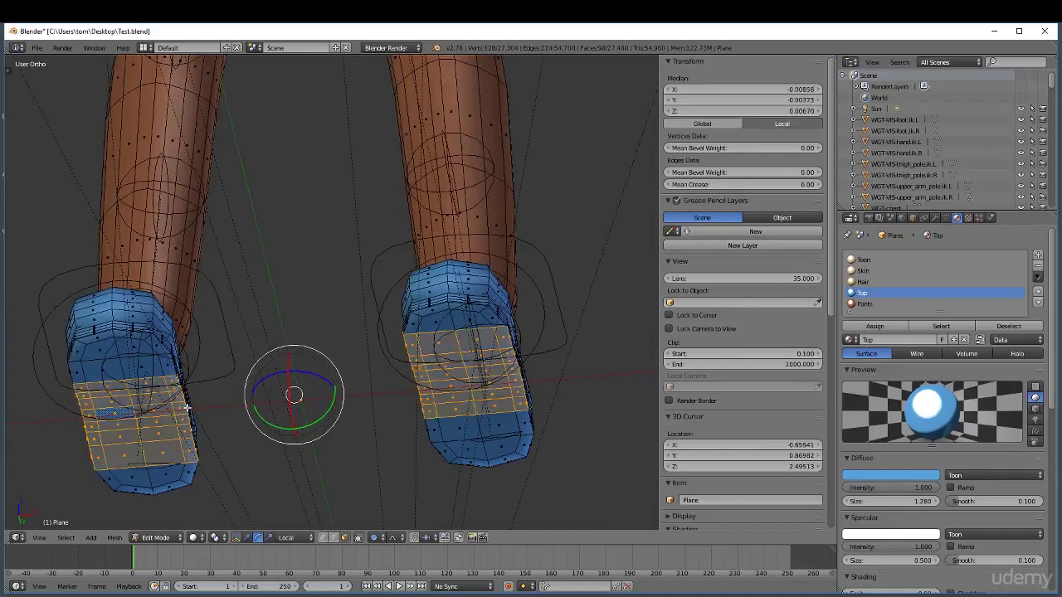
key(ctrl+KP_Add)
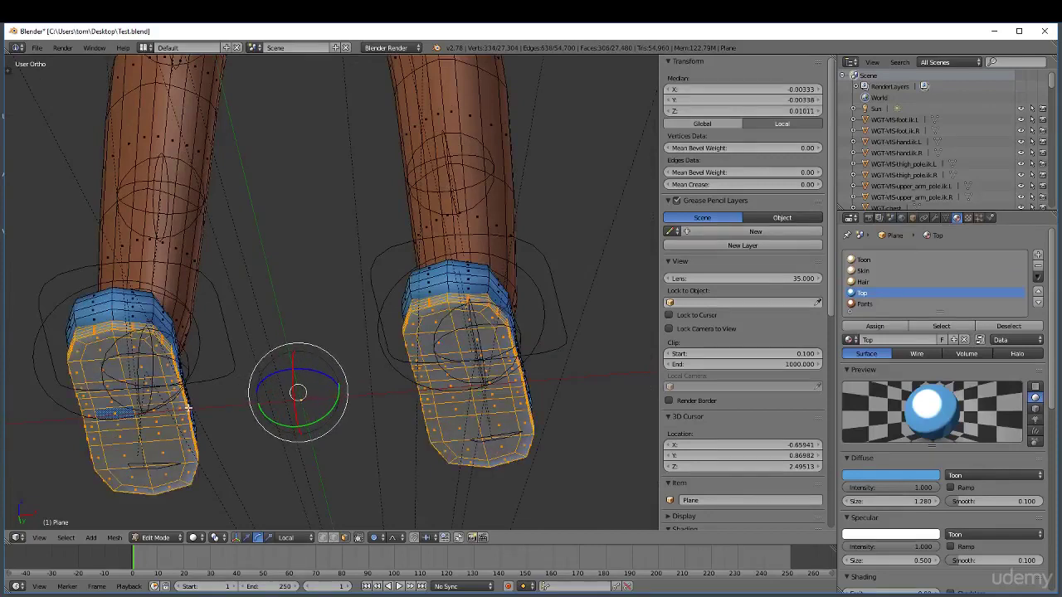
Add the unselected upper rim faces along the side of one shoe's sole to the selection, from heel to toe.
middle_drag(302, 368, 288, 414)
middle_drag(115, 358, 241, 402)
scroll(240, 406, up, 4)
shift+right_click(336, 375)
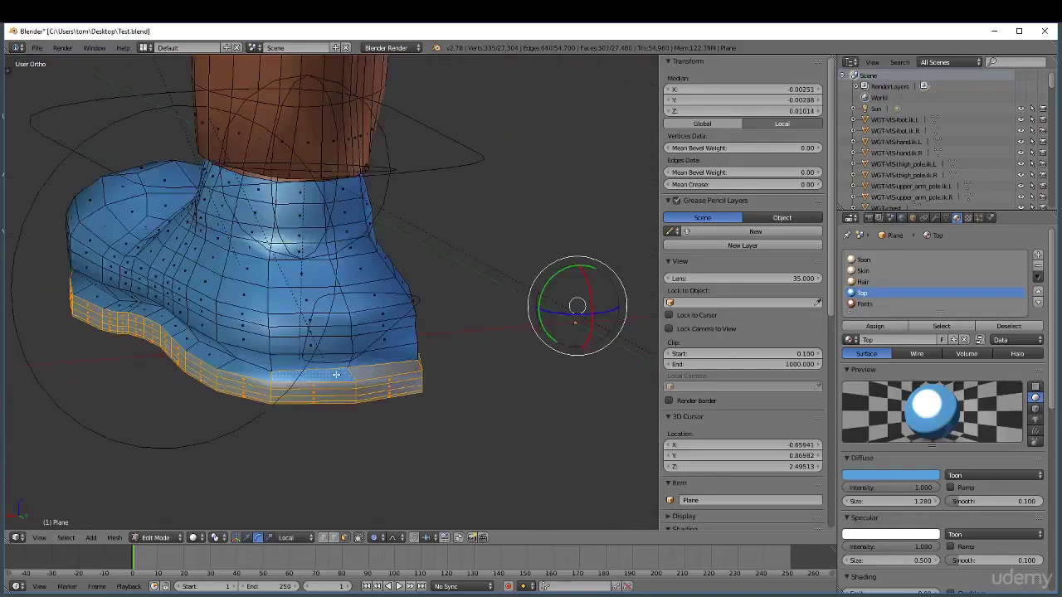
shift+right_click(240, 365)
shift+right_click(212, 355)
shift+right_click(191, 342)
shift+right_click(171, 325)
shift+right_click(153, 316)
shift+right_click(137, 307)
shift+right_click(116, 303)
shift+right_click(83, 292)
shift+right_click(88, 289)
Add the remaining upper rim faces of the other shoe's sole to the selection, from heel to toe.
scroll(111, 307, down, 4)
middle_drag(114, 308, 268, 297)
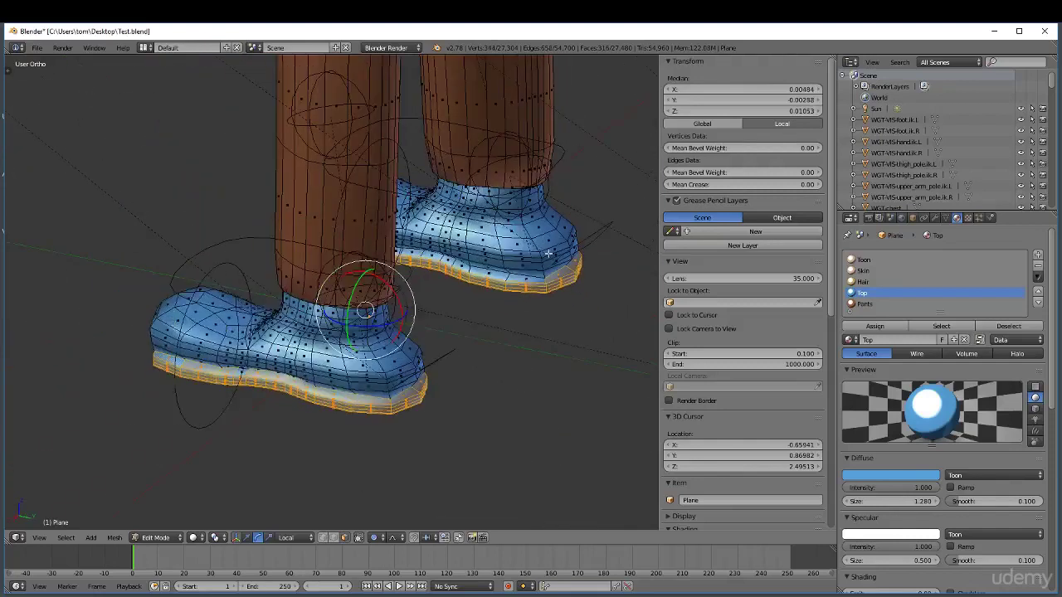
scroll(549, 252, up, 4)
shift+right_click(502, 278)
shift+right_click(439, 267)
shift+right_click(390, 253)
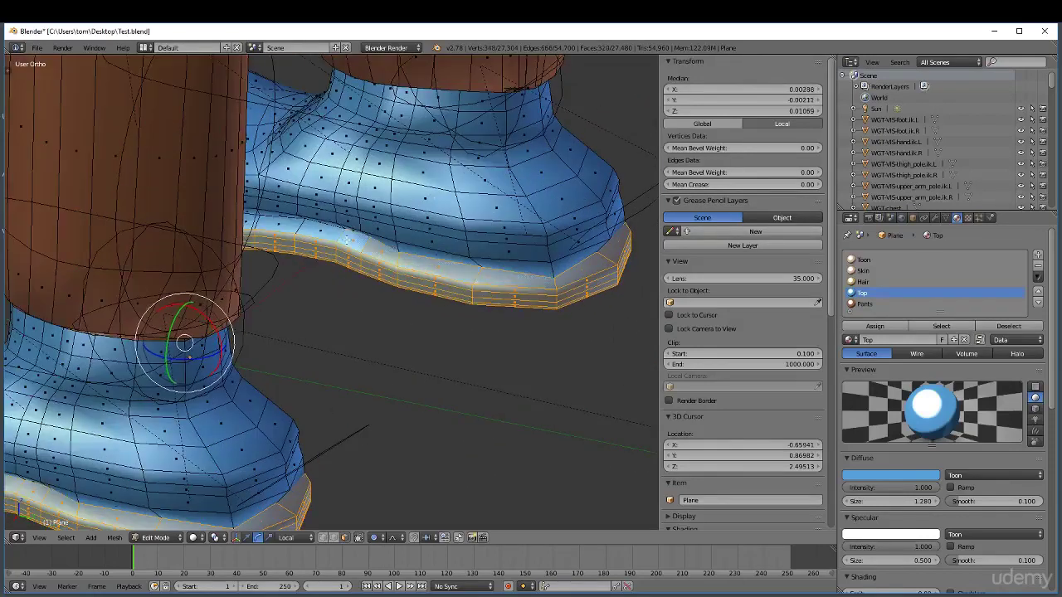
shift+right_click(352, 240)
shift+right_click(309, 235)
shift+right_click(266, 232)
middle_drag(266, 233, 204, 271)
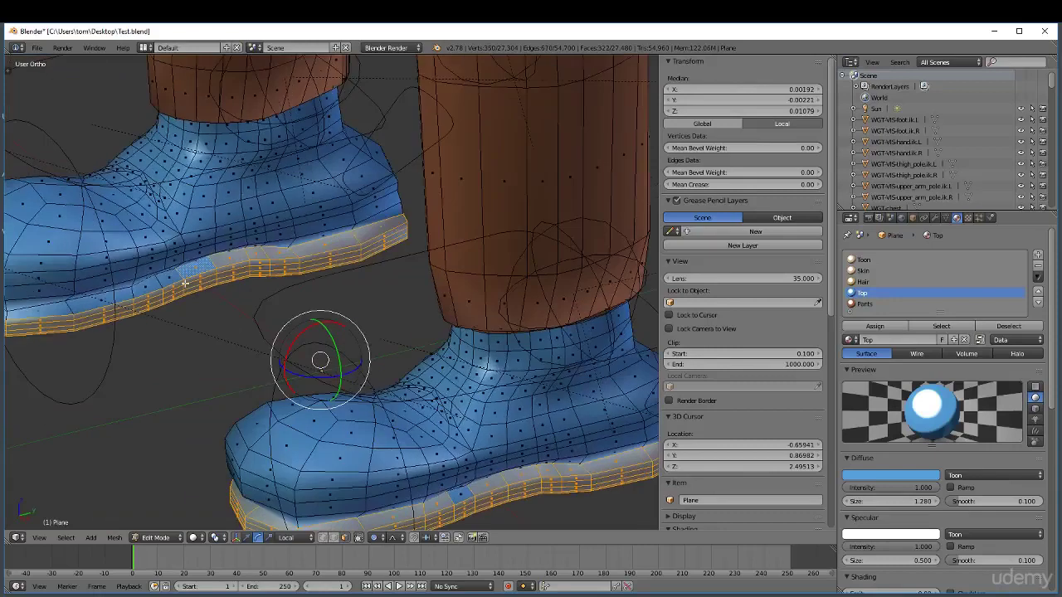
shift+right_click(172, 278)
shift+right_click(149, 287)
shift+right_click(104, 299)
scroll(123, 307, down, 3)
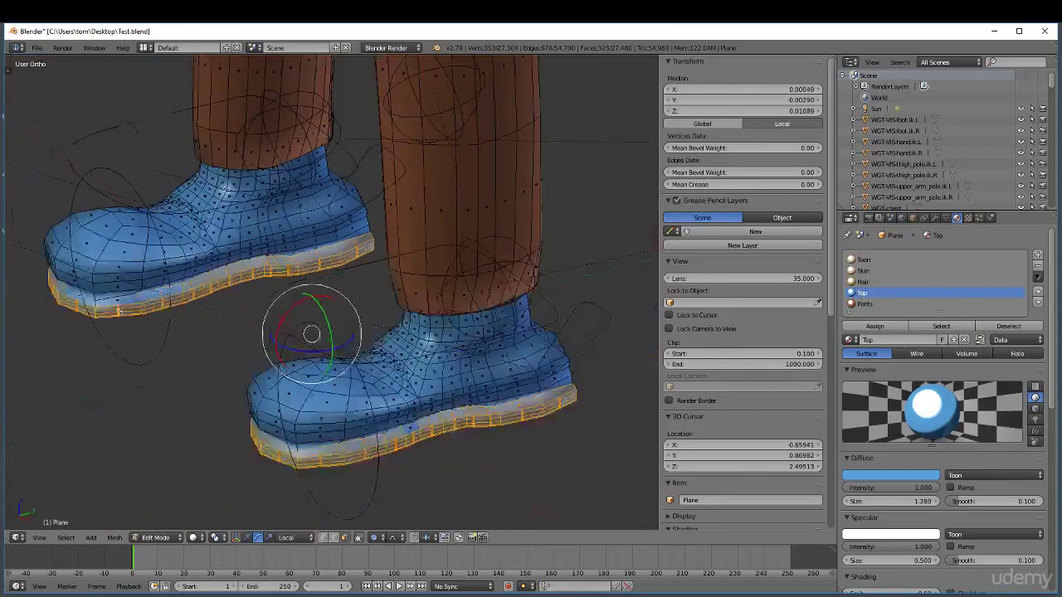
scroll(135, 295, up, 3)
shift+right_click(92, 292)
shift+right_click(56, 286)
scroll(143, 336, down, 2)
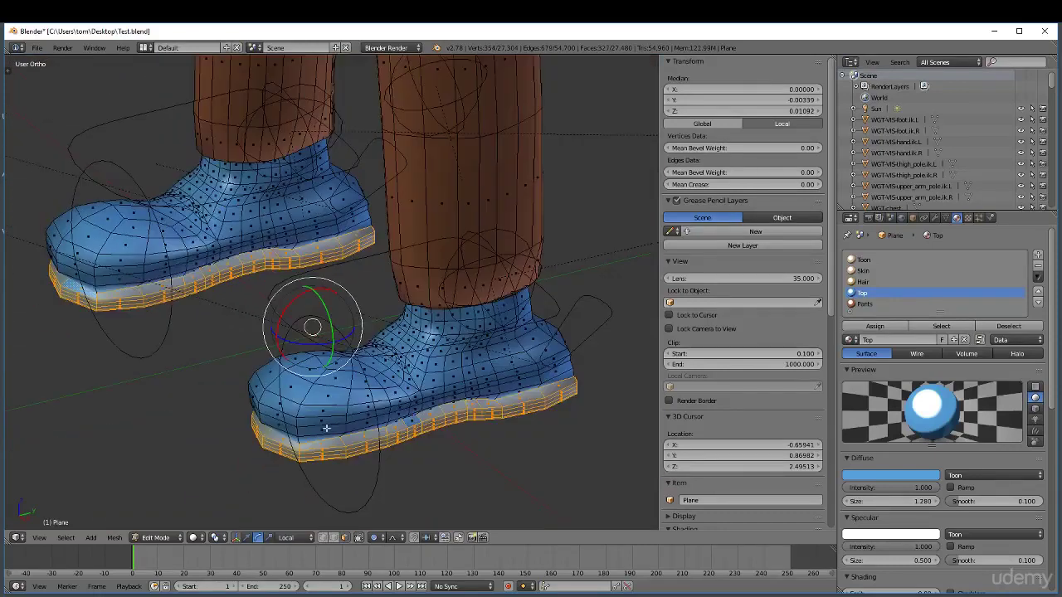
Add a material slot, load the Toon material into it, and make it an independent copy named White.
middle_drag(259, 412, 470, 418)
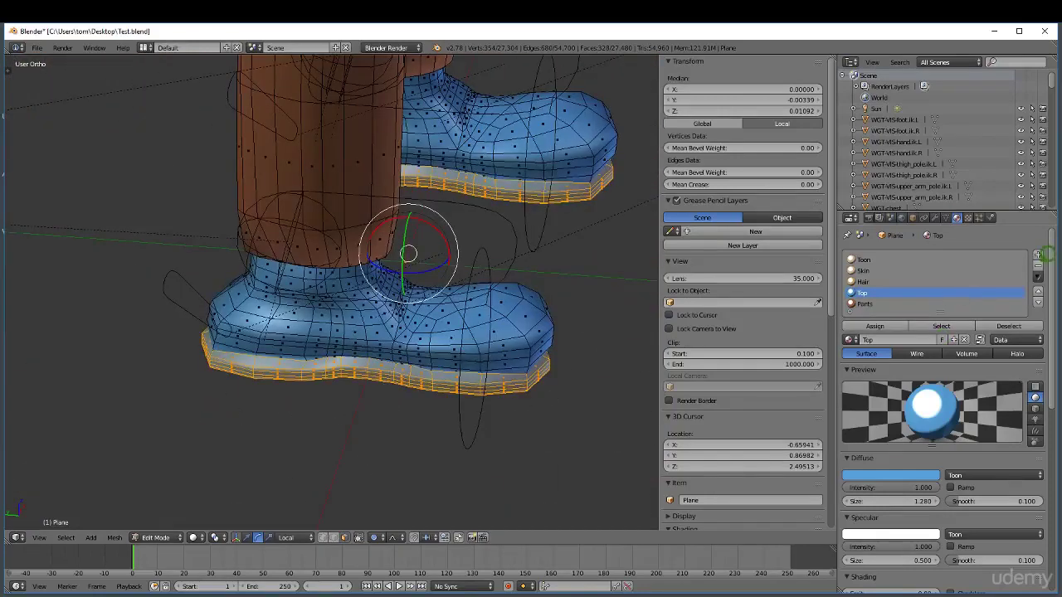
click(1038, 255)
click(877, 325)
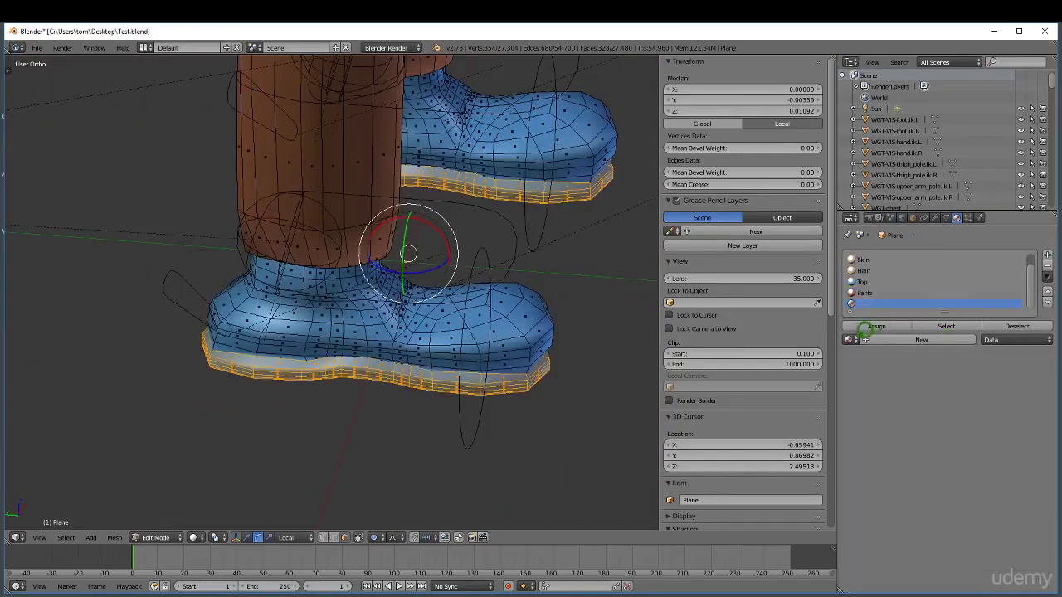
click(851, 340)
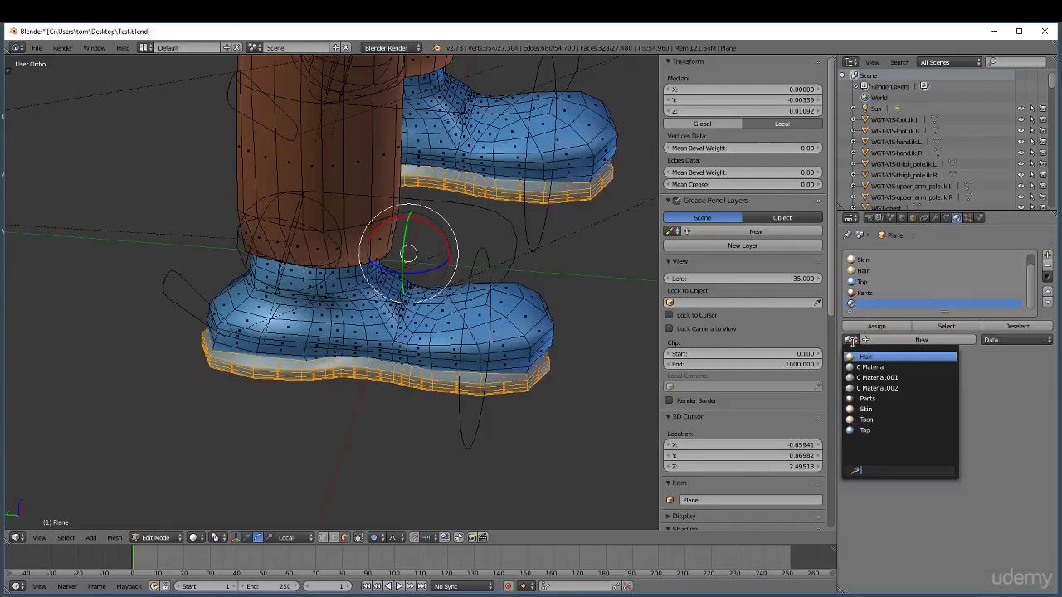
click(891, 419)
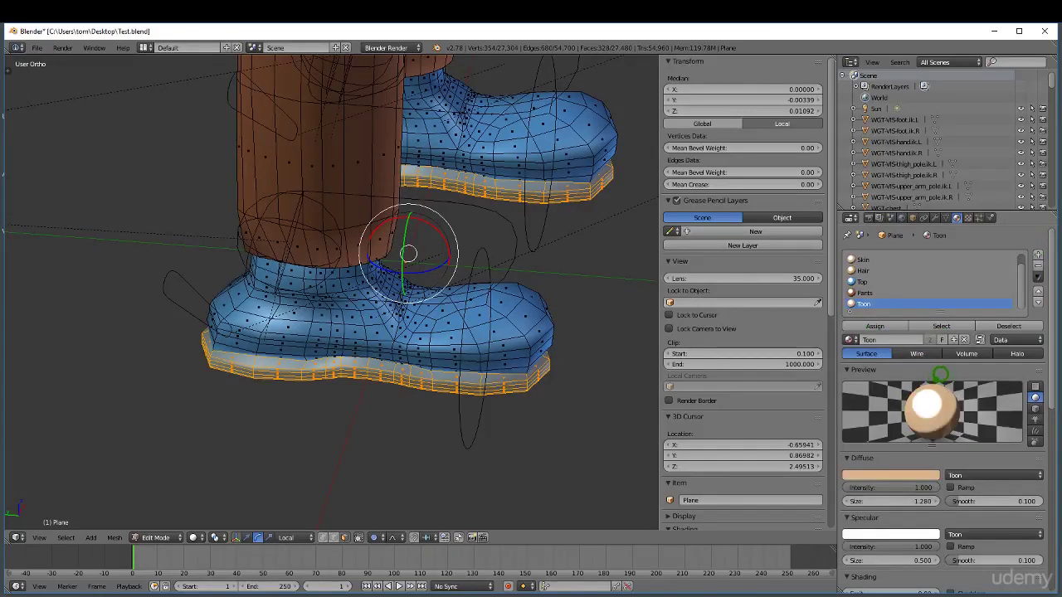
click(956, 337)
click(907, 339)
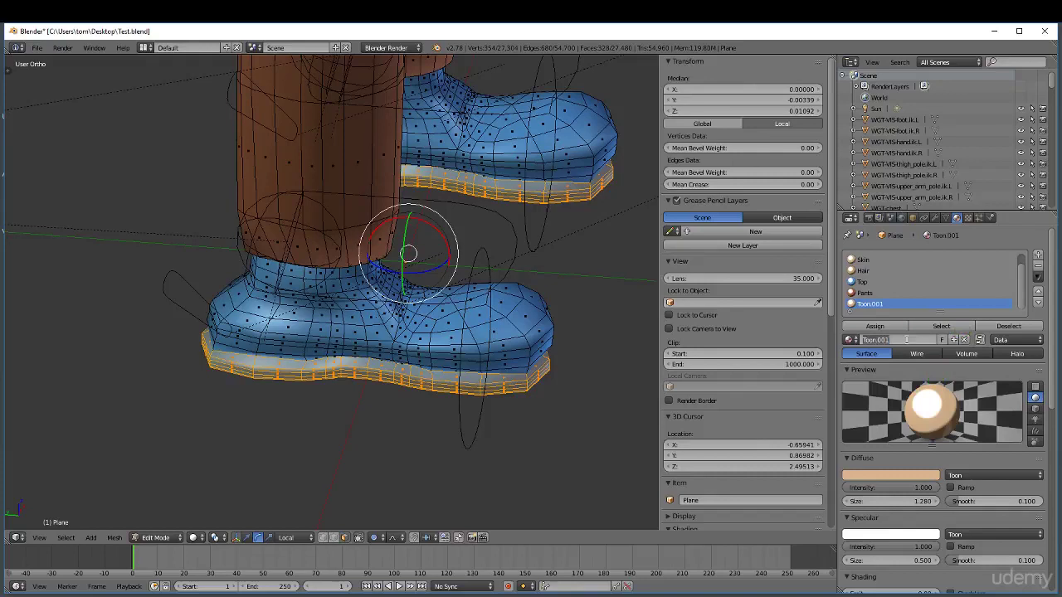
text(White)
key(Return)
Set the White material's diffuse colour to a bright neutral white and assign it to the selected soles.
click(903, 471)
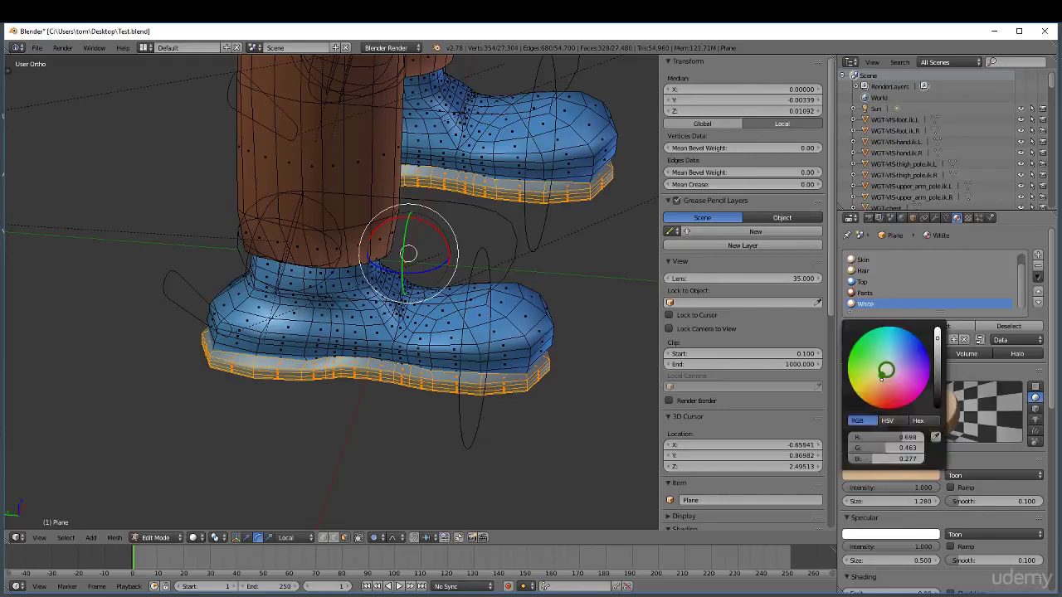
click(889, 365)
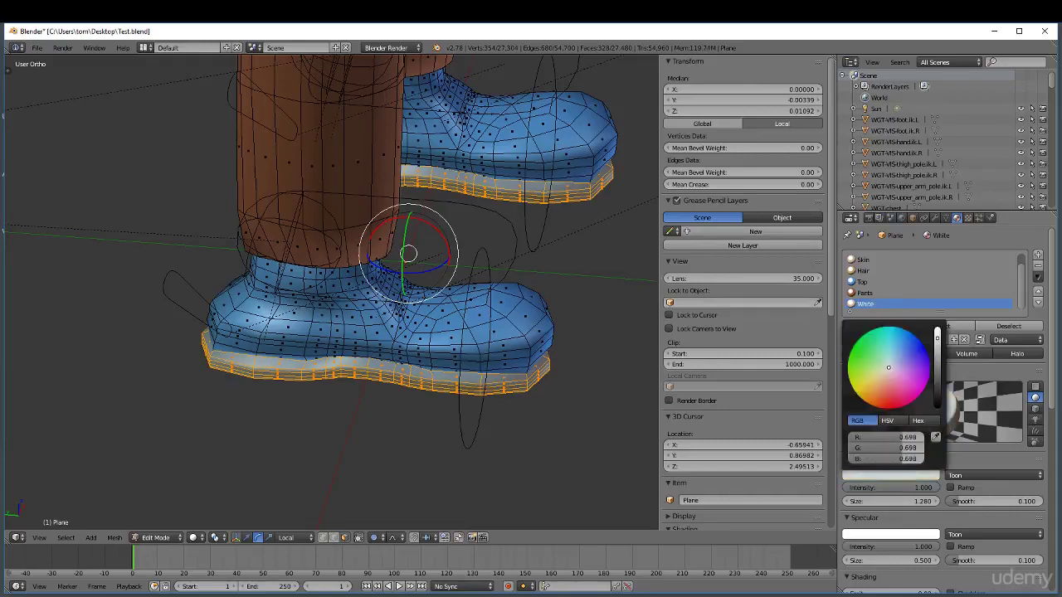
drag(938, 338, 938, 334)
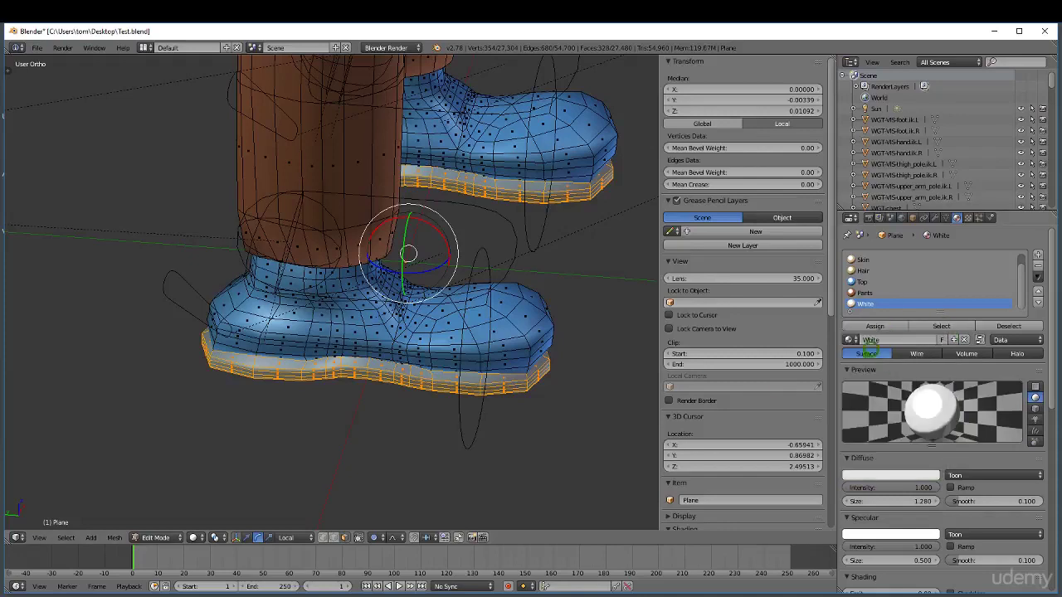
key(a)
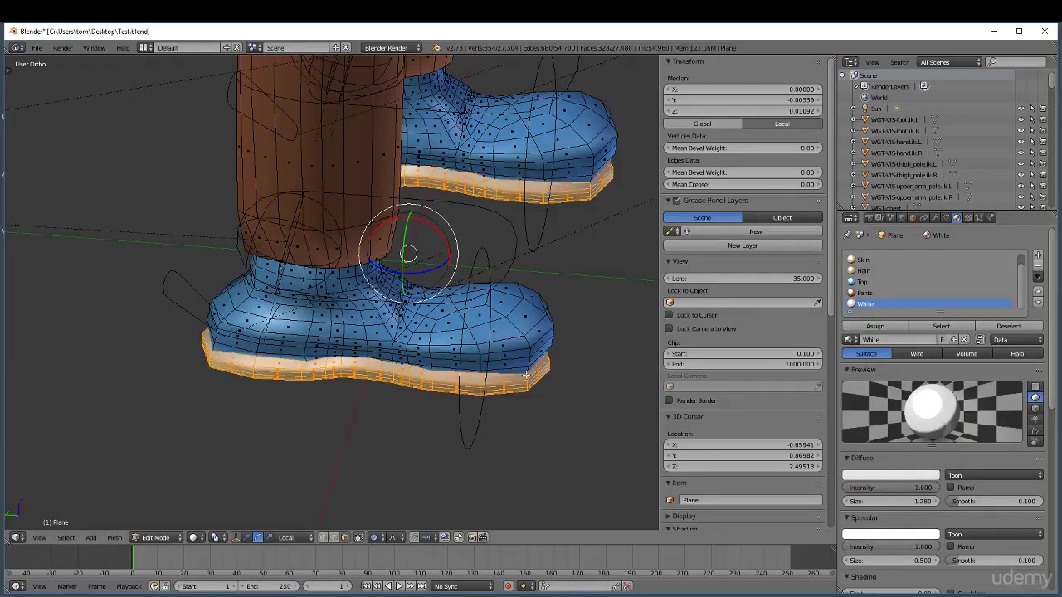
Select all linked faces of both eyeballs, with nothing else selected, and assign the White material to them.
scroll(527, 375, down, 8)
middle_drag(475, 362, 381, 415)
scroll(327, 101, up, 5)
scroll(388, 329, down, 2)
scroll(338, 164, up, 6)
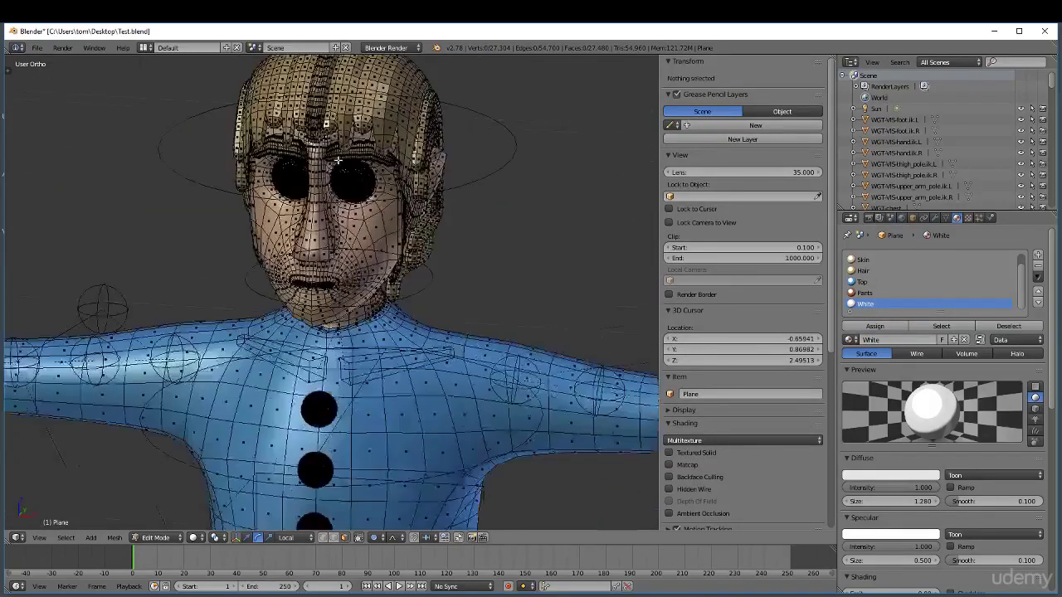
middle_drag(348, 204, 289, 407)
scroll(342, 326, up, 5)
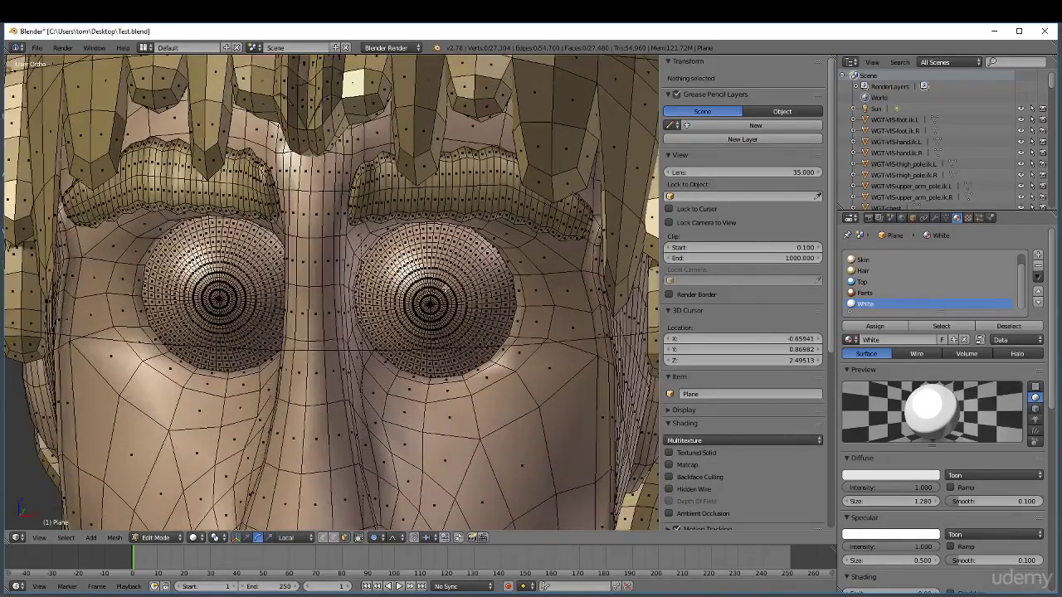
key(l)
scroll(404, 211, down, 10)
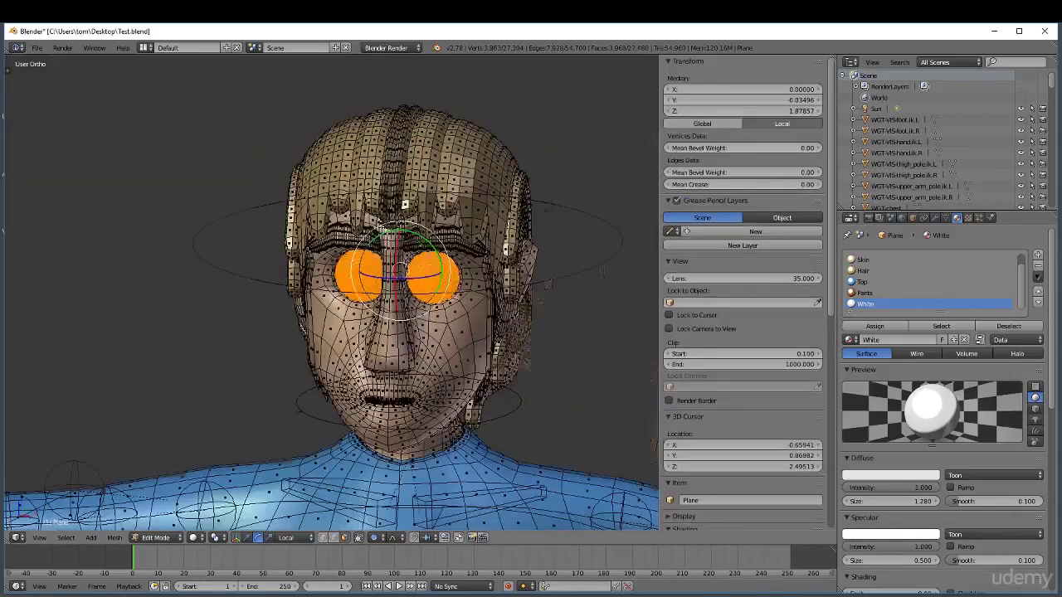
scroll(404, 212, up, 10)
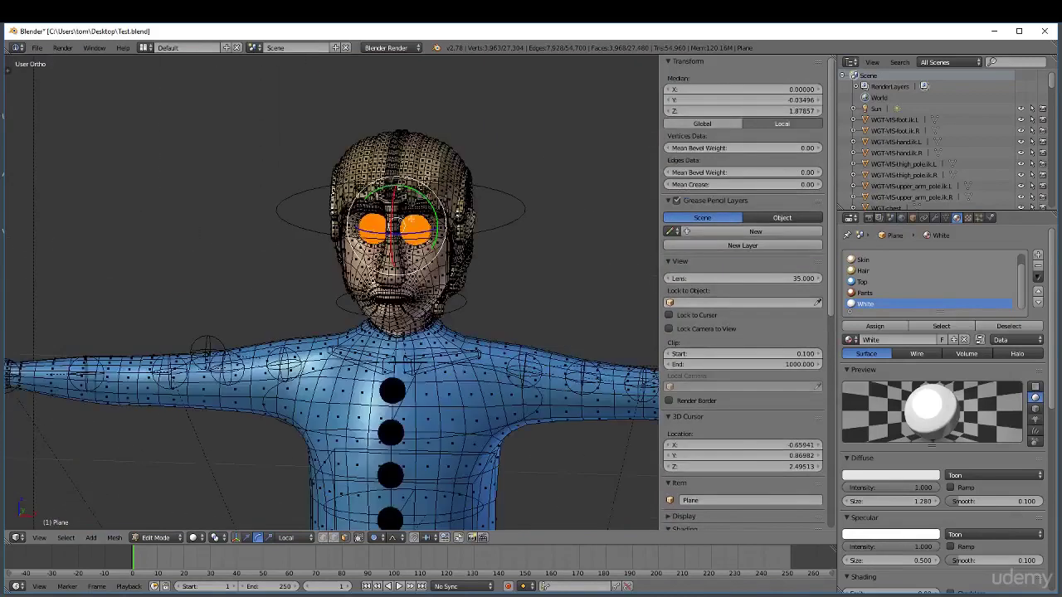
key(a)
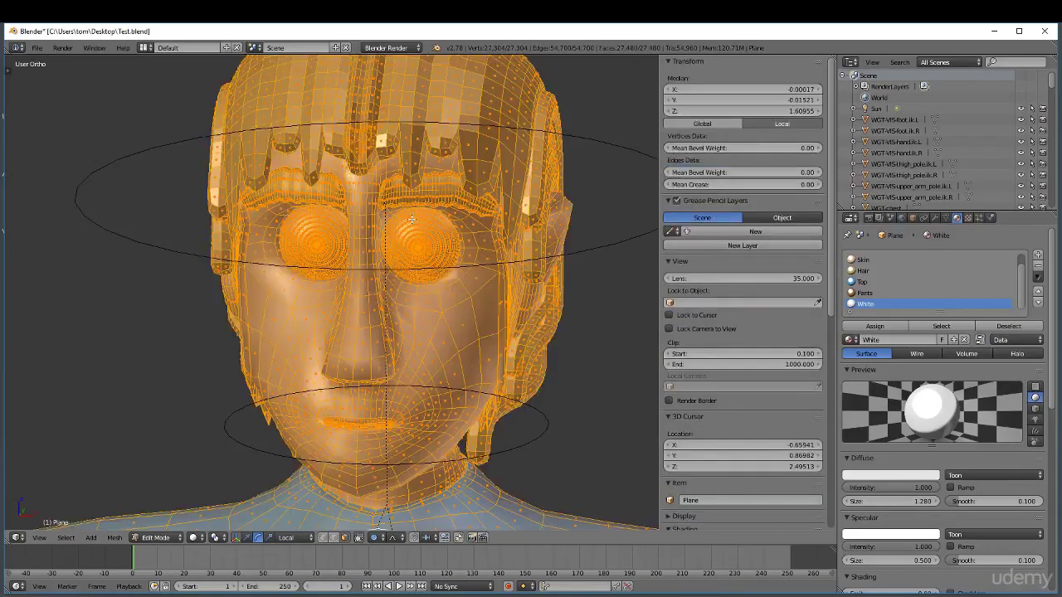
key(a)
key(l)
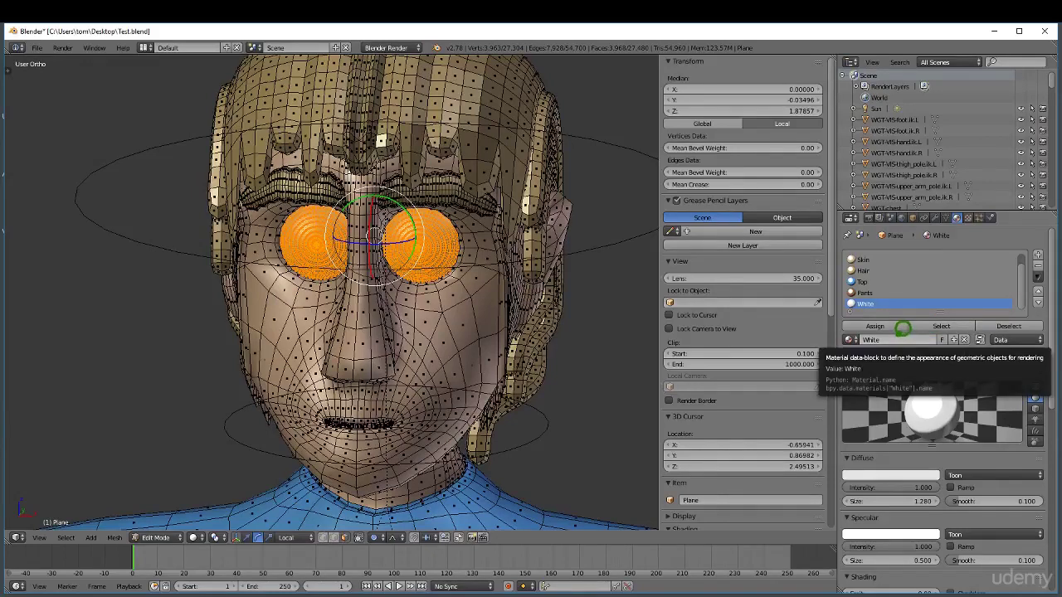
click(879, 322)
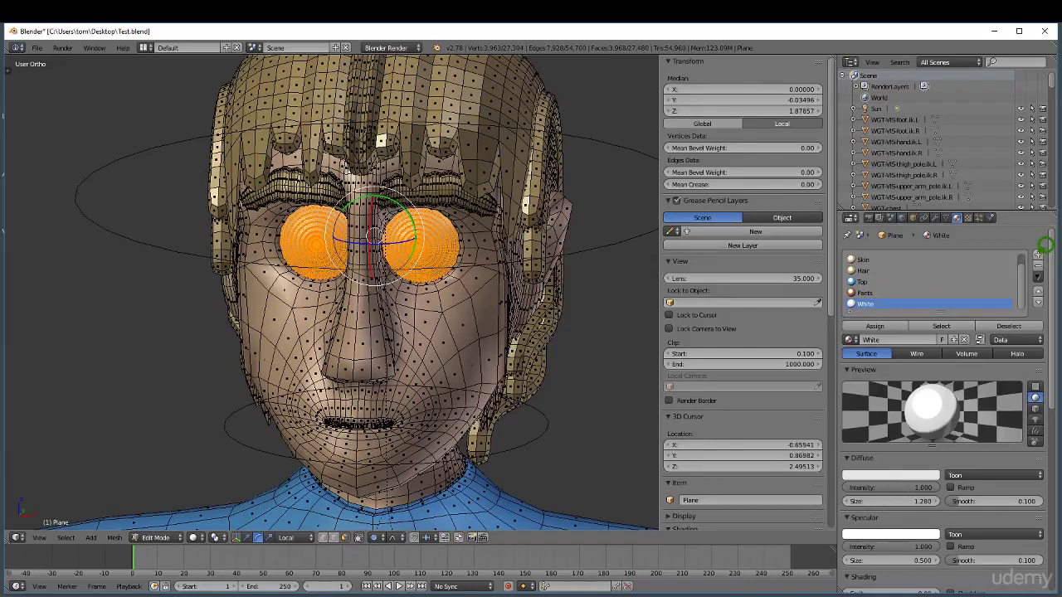
Add a material slot, load the Toon material into it, and make it an independent copy named Pupil.
click(1039, 253)
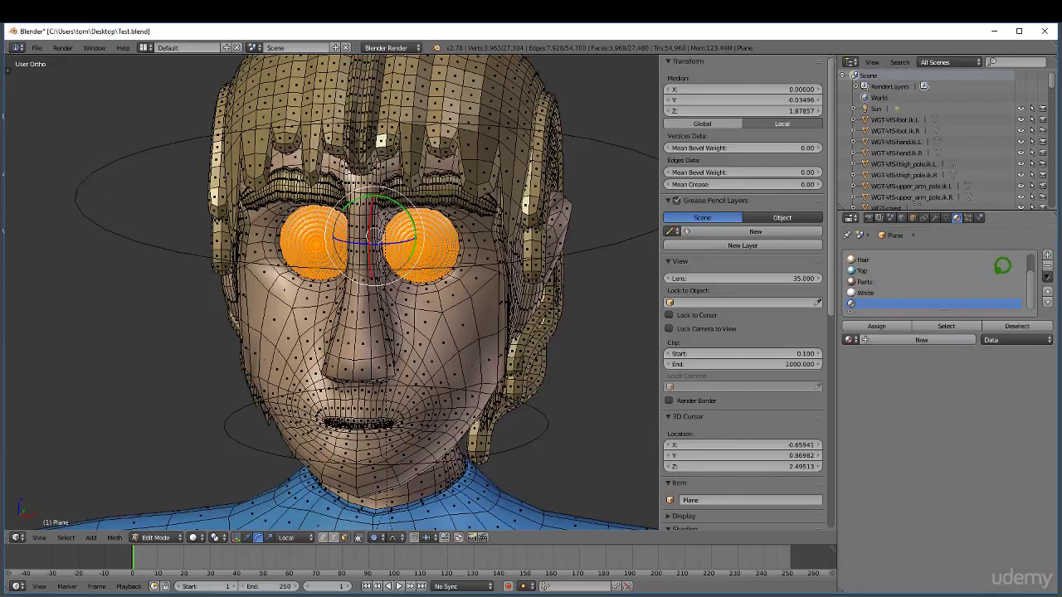
click(852, 339)
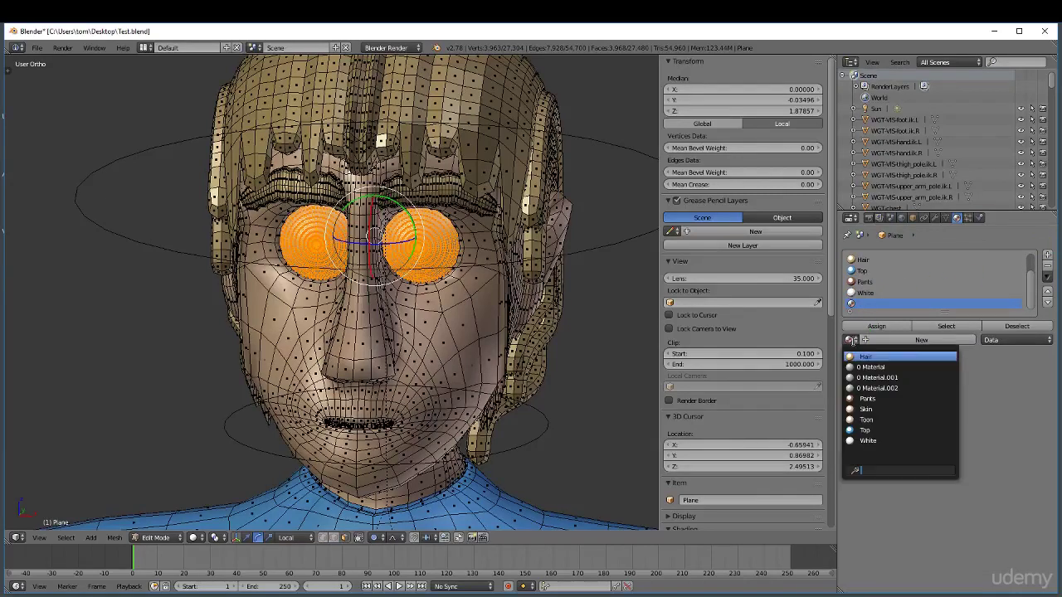
click(877, 418)
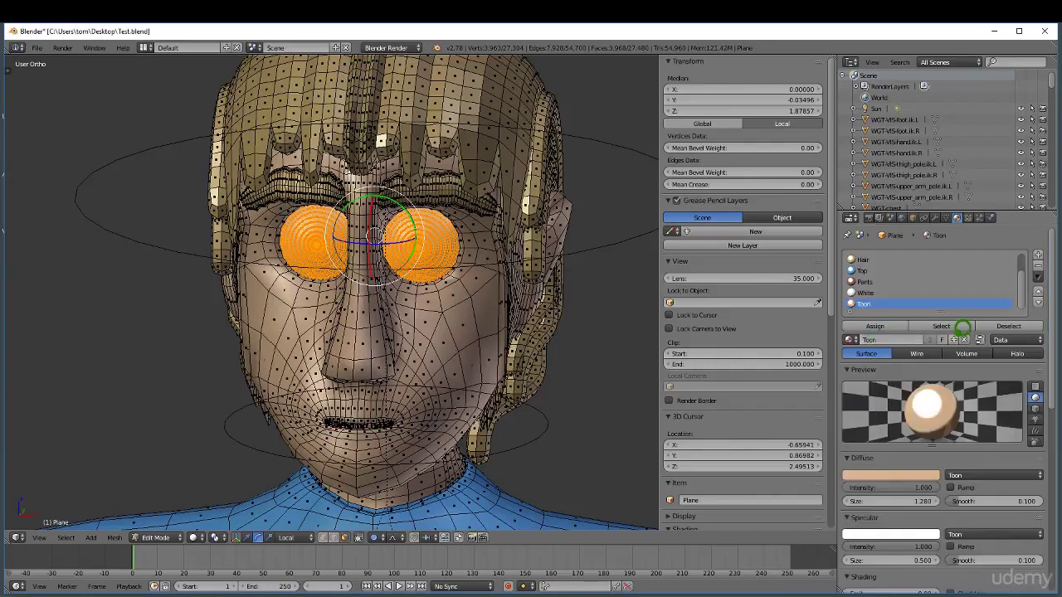
click(929, 340)
click(904, 338)
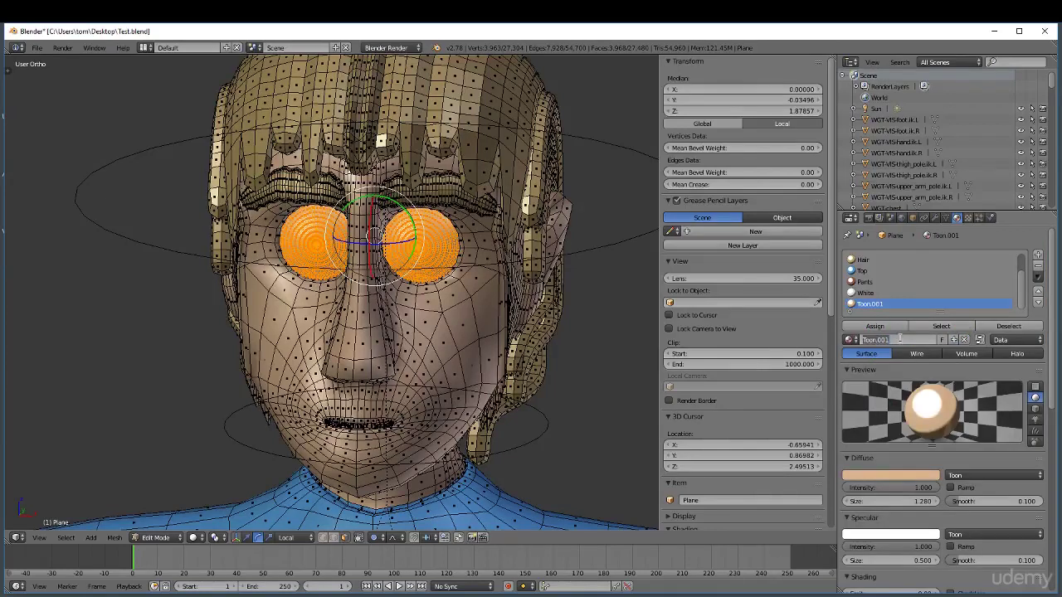
key(BackSpace)
text(Pupil)
click(910, 330)
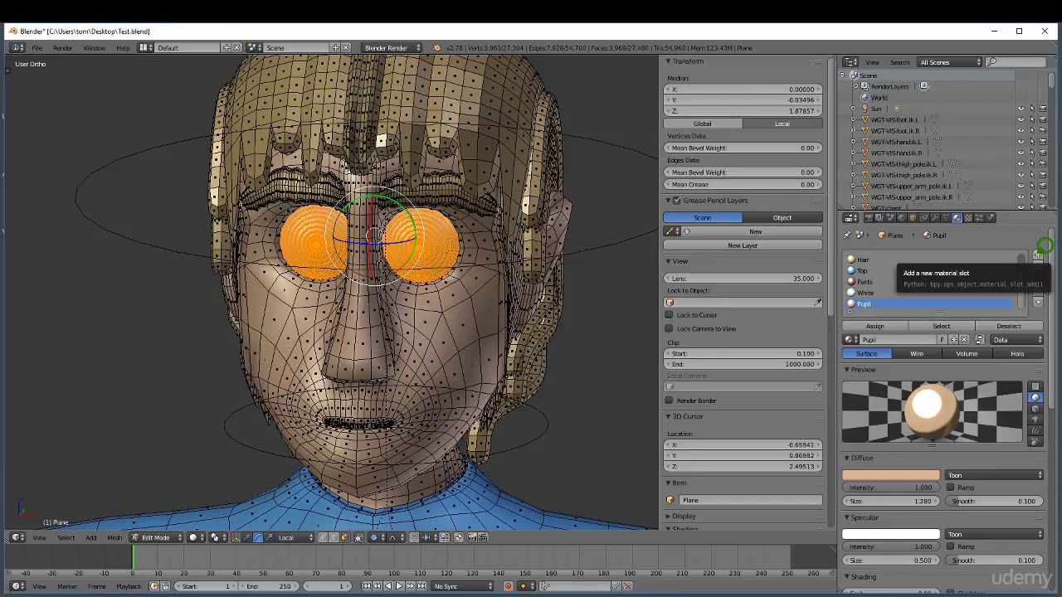
Add another material slot, load the Toon material into it, and make it an independent copy named Blue.
click(1038, 255)
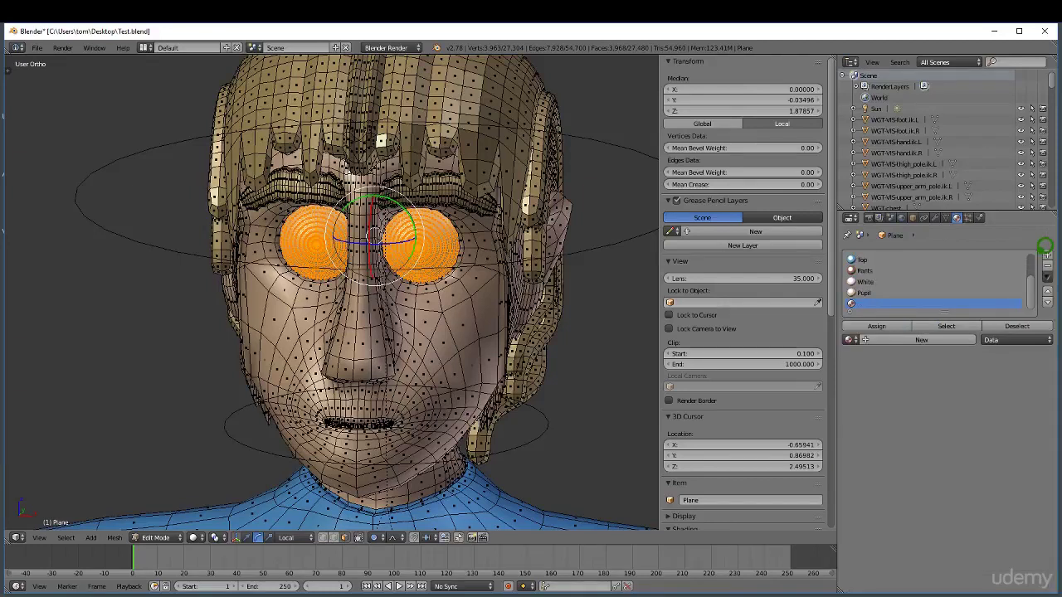
click(851, 341)
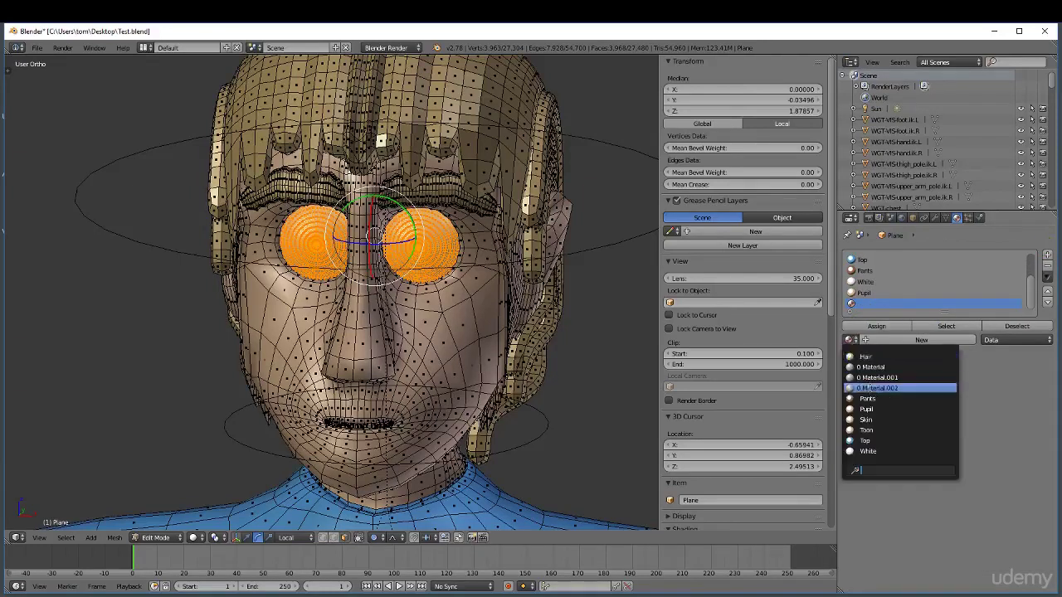
click(866, 430)
click(930, 328)
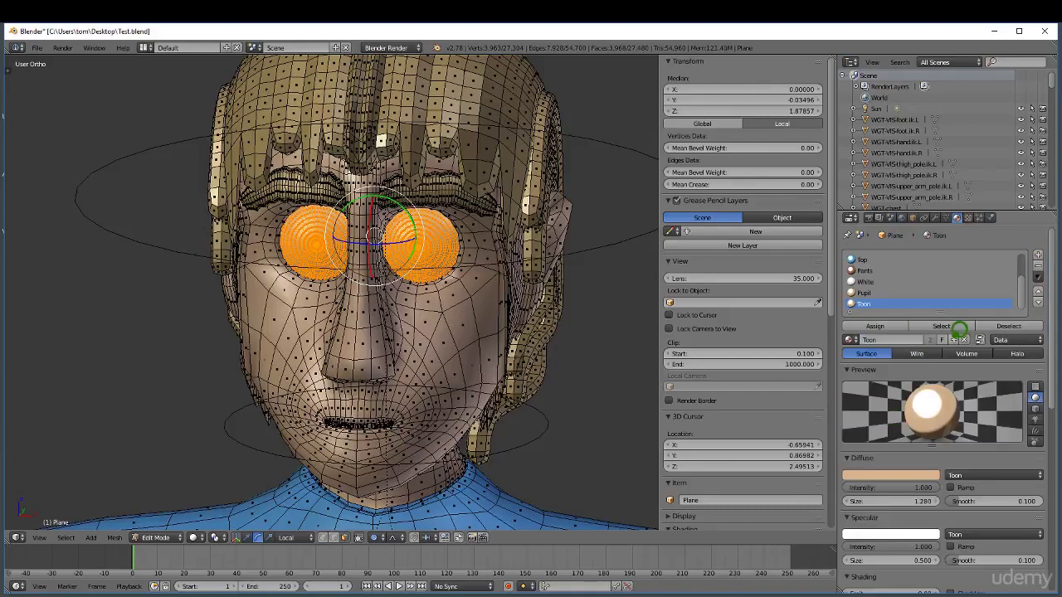
click(954, 340)
click(897, 339)
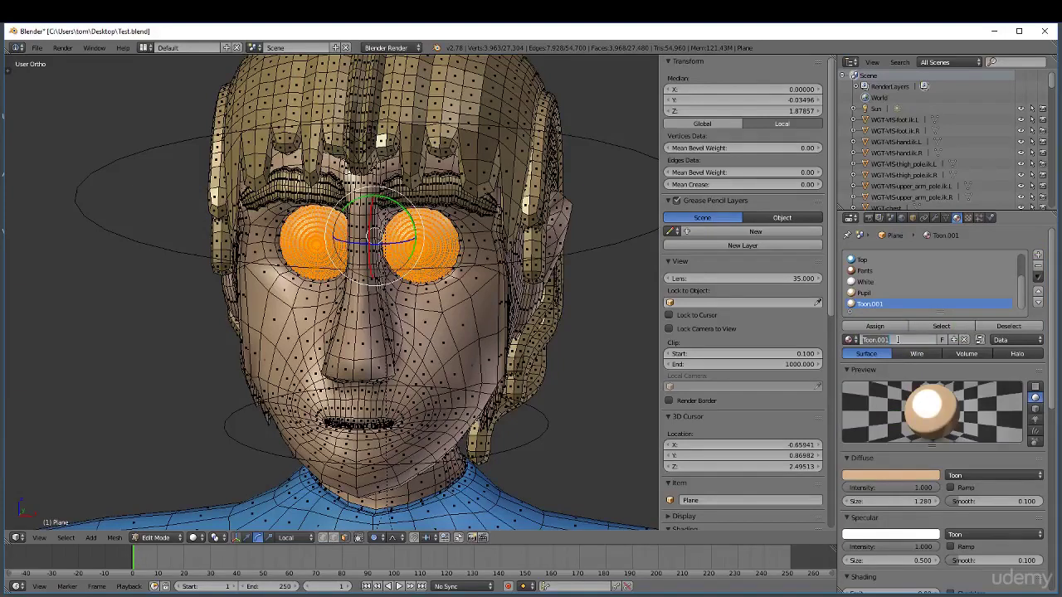
text(Blue)
click(907, 330)
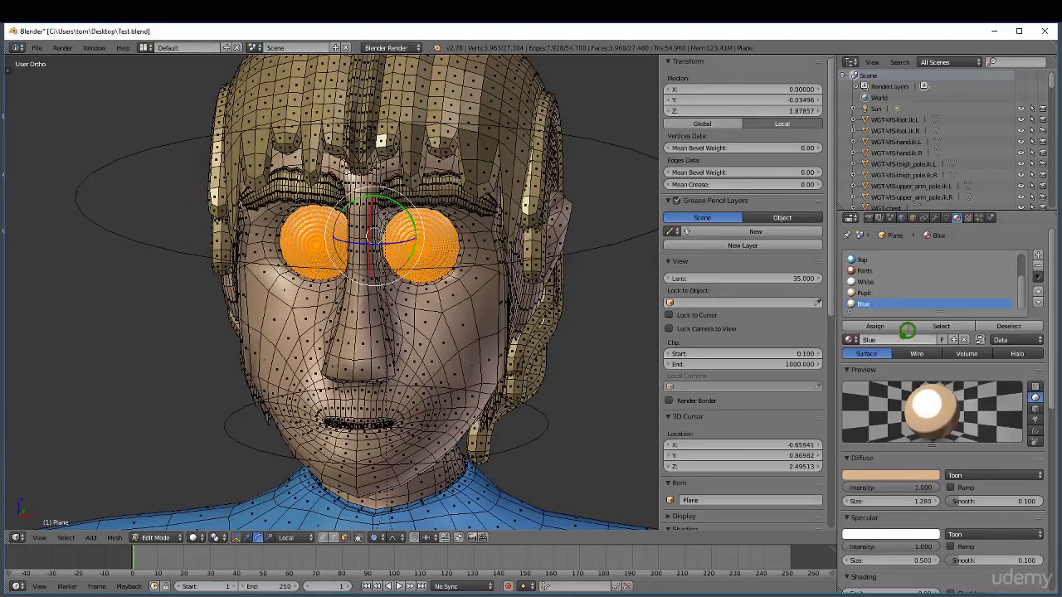